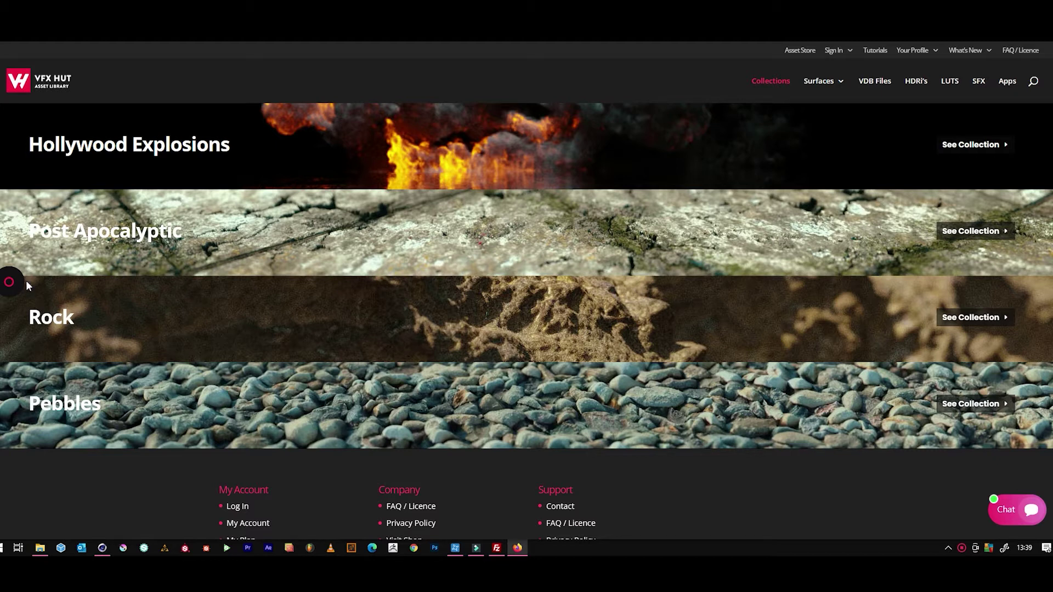
Open the Rock collection and download the IOM Rock 5 surface, saving its zip file
left_click(971, 318)
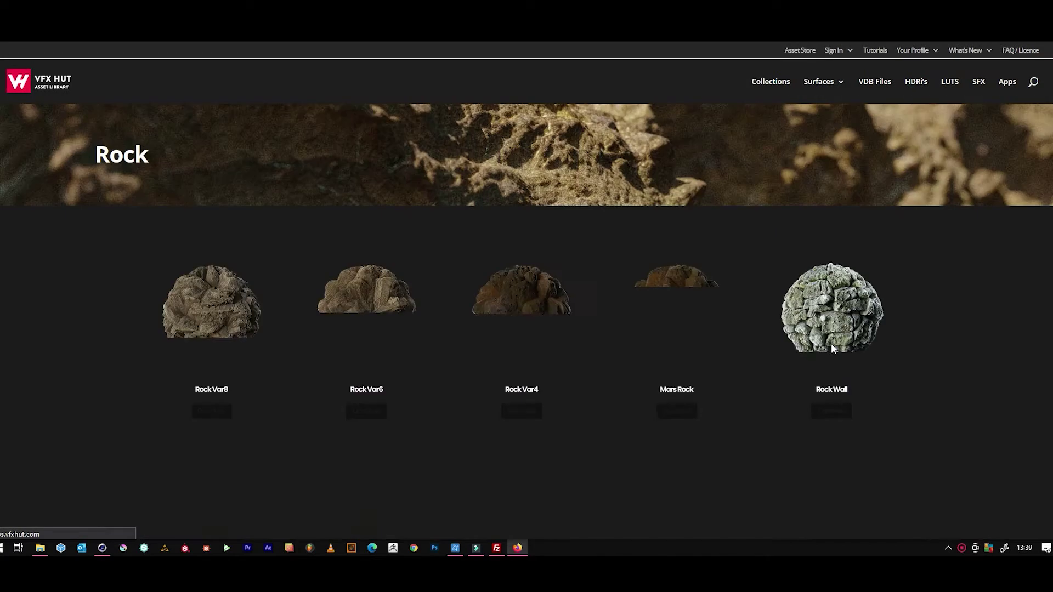
scroll(640, 308, "down", 2)
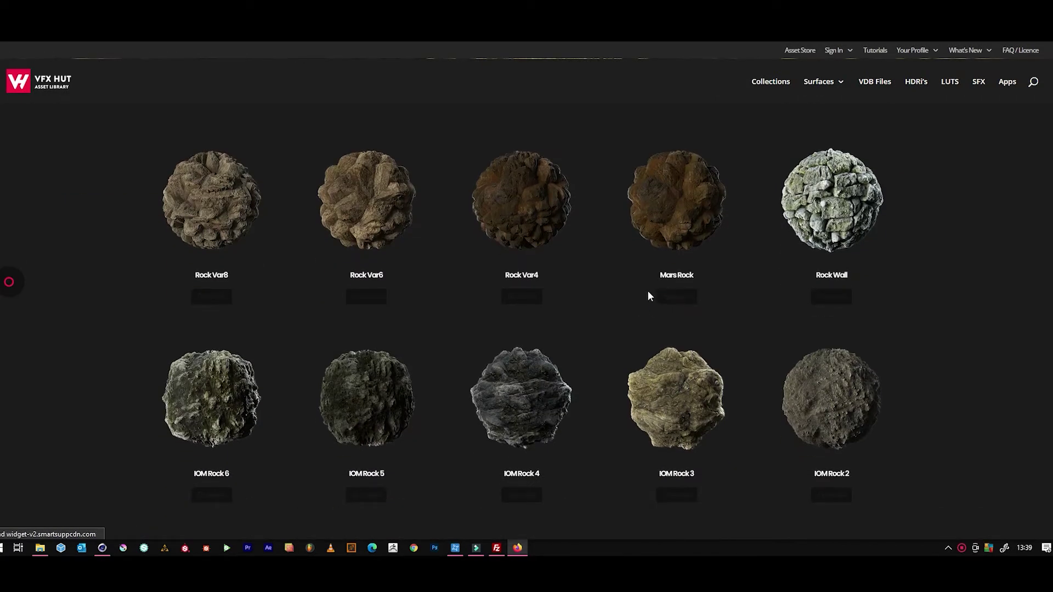
scroll(651, 296, "down", 3)
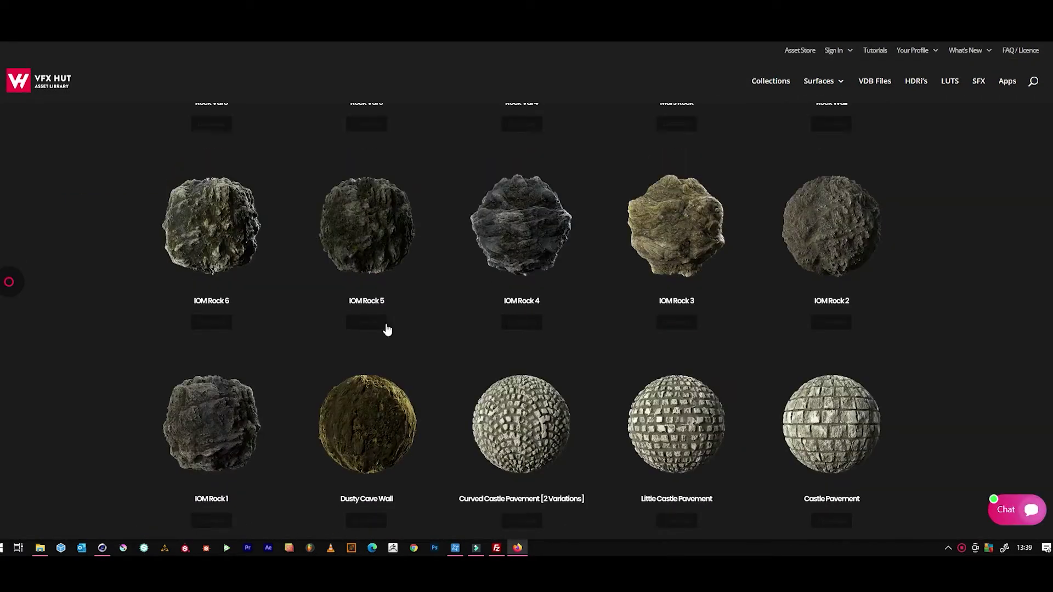
scroll(373, 329, "up", 2)
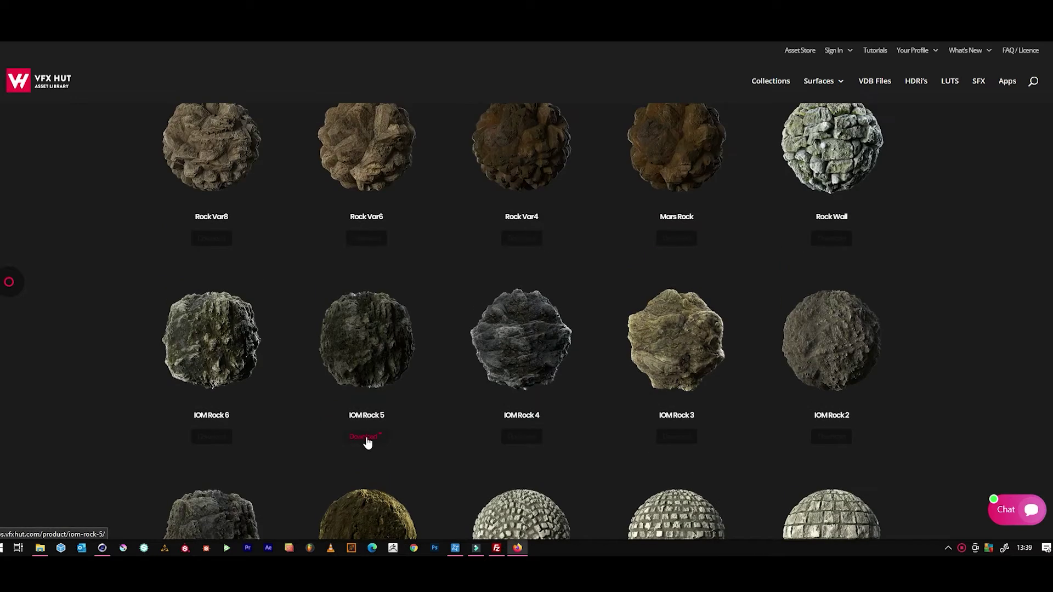
left_click(367, 438)
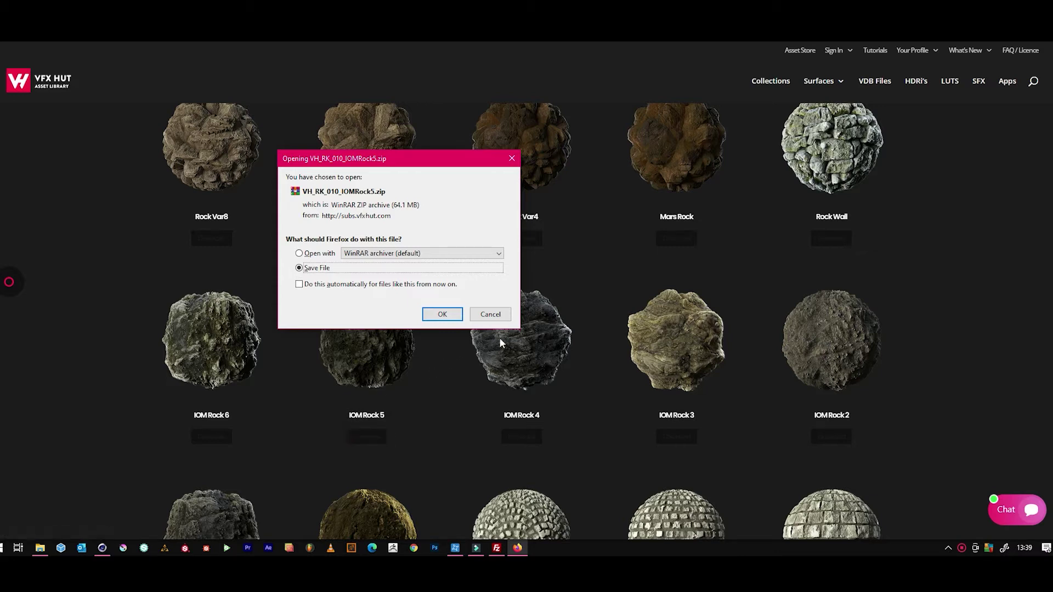
left_click(437, 315)
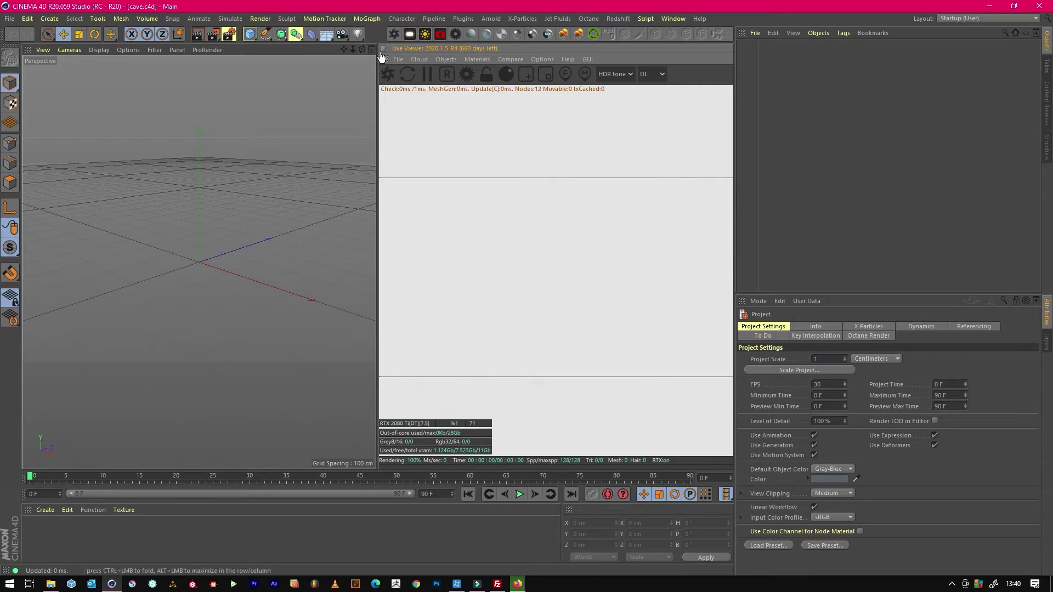
In Cinema 4D, add a Figure primitive at the scene origin
left_click(251, 35)
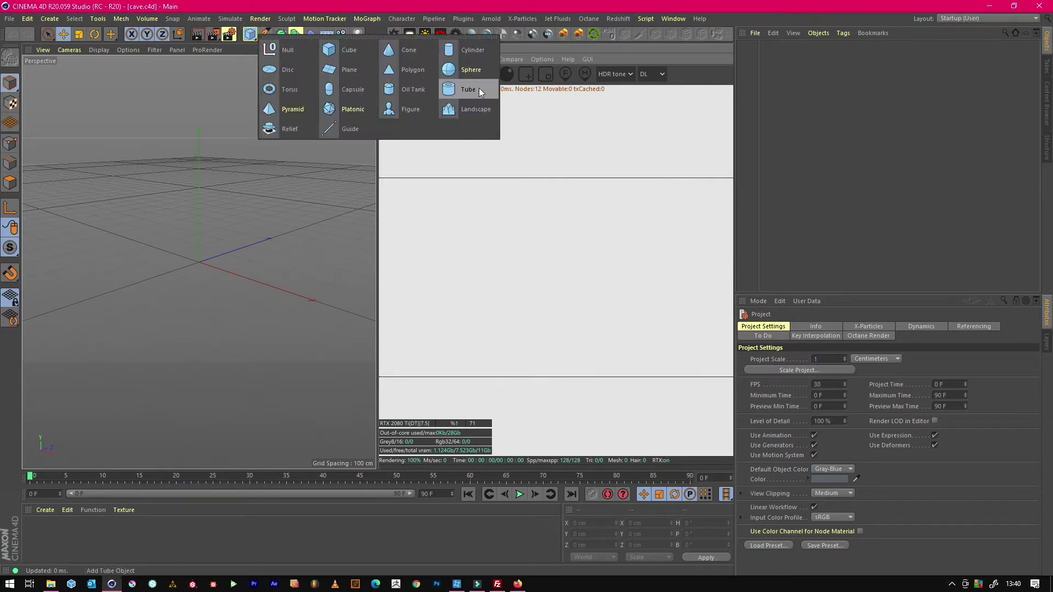
left_click(410, 110)
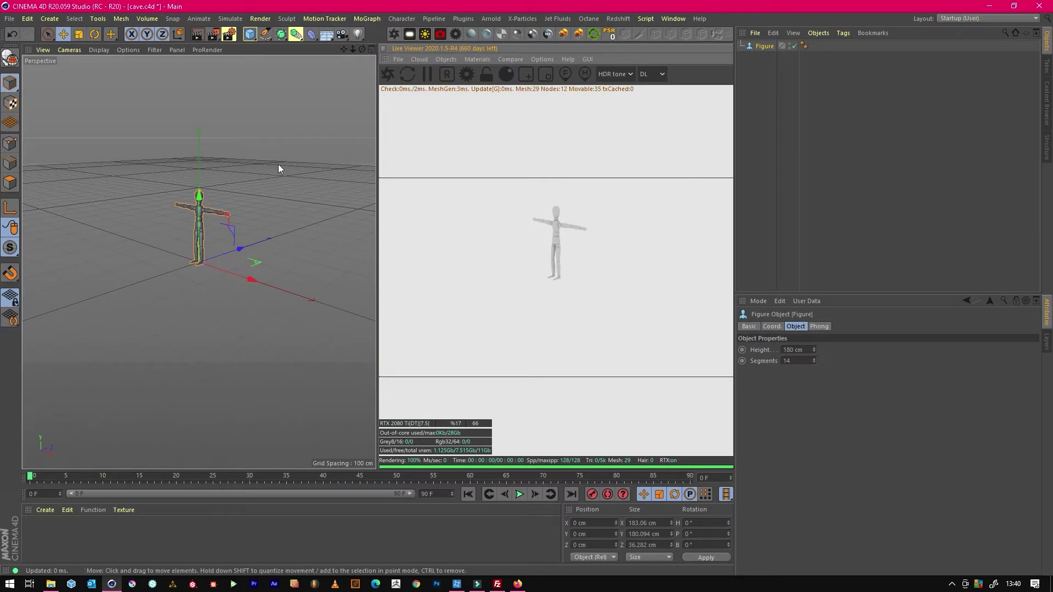
left_click_drag(344, 50, 343, 112)
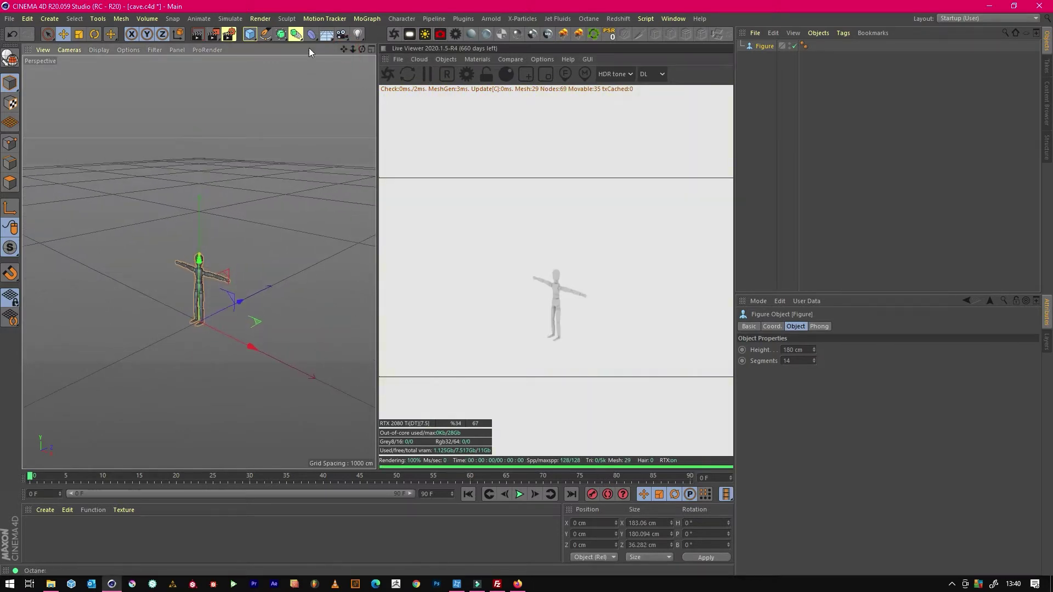
Add a Plane under the figure as the ground and set its width and height to 4000 cm
left_click(250, 34)
left_click(340, 70)
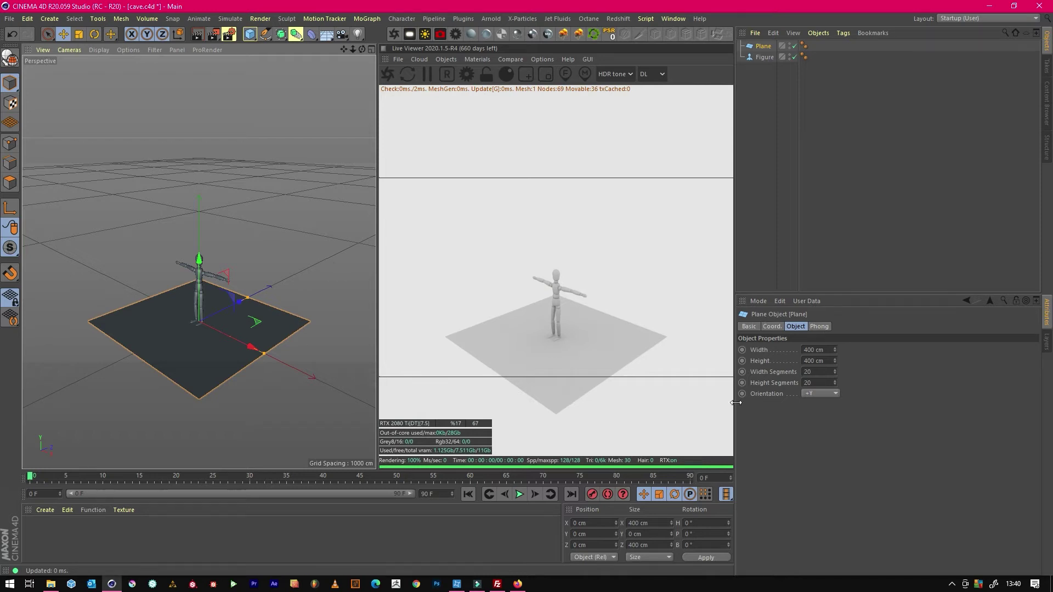
left_click(808, 349)
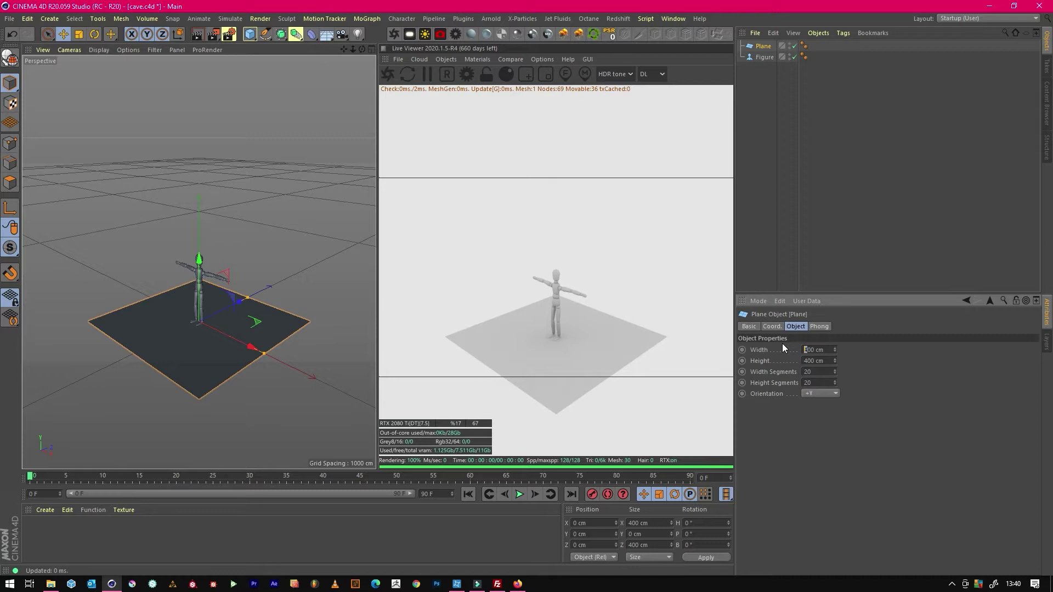
type("0")
key("Return")
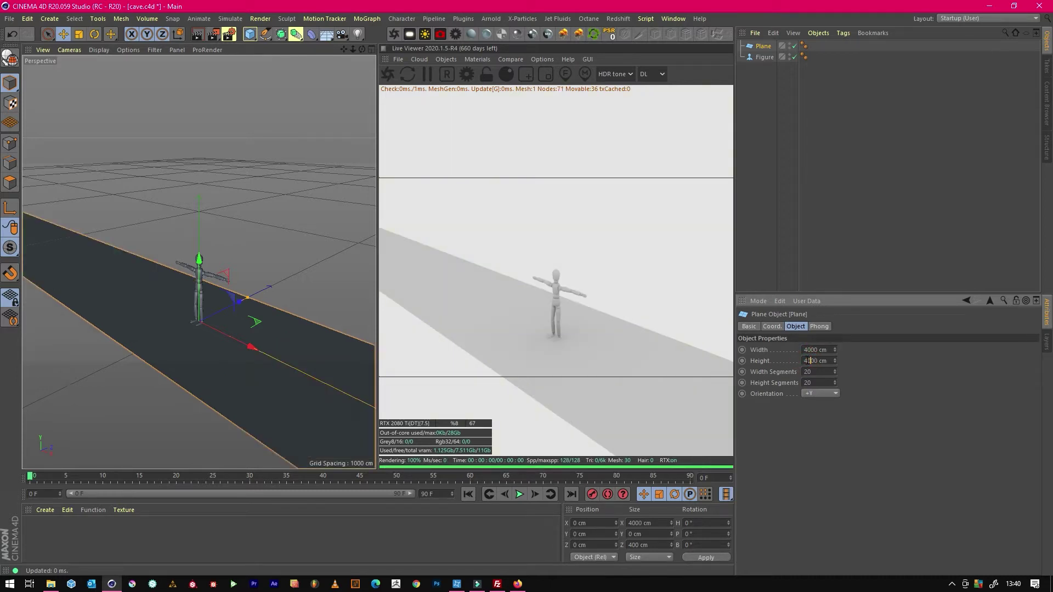
key("Return")
left_click(804, 241)
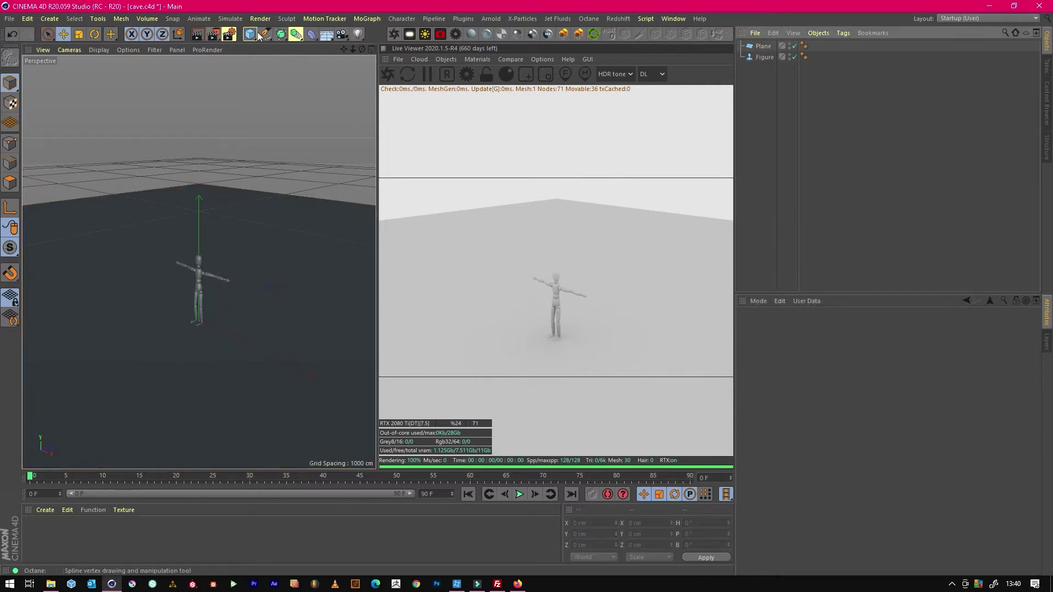
Add a second plane beside the figure, about 496 by 800 cm, and tilt it to a bank of about -59°
left_click_drag(251, 34, 351, 68)
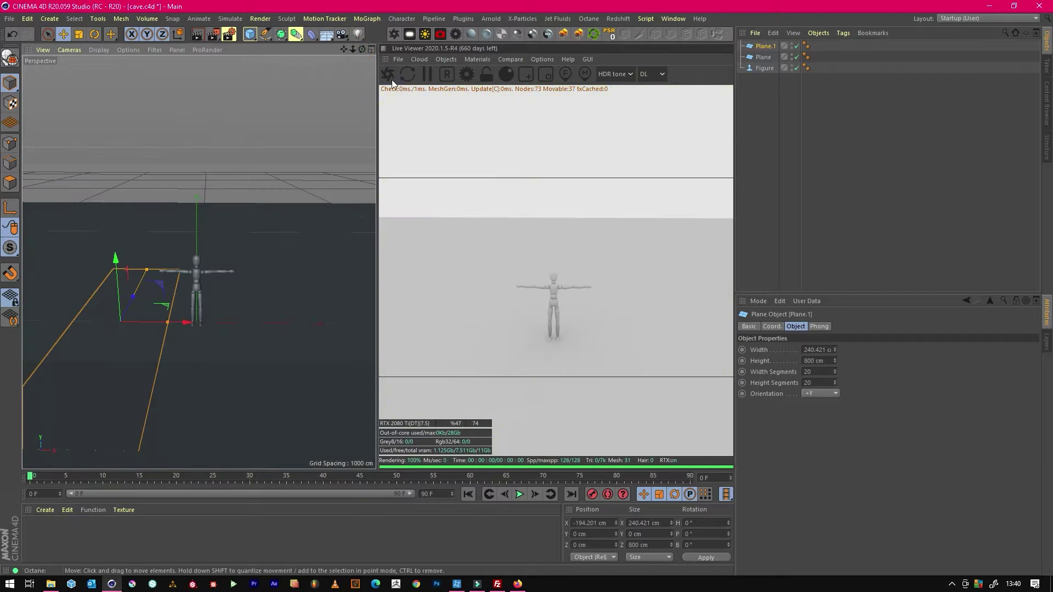
middle_click_drag(155, 275, 200, 259, "alt")
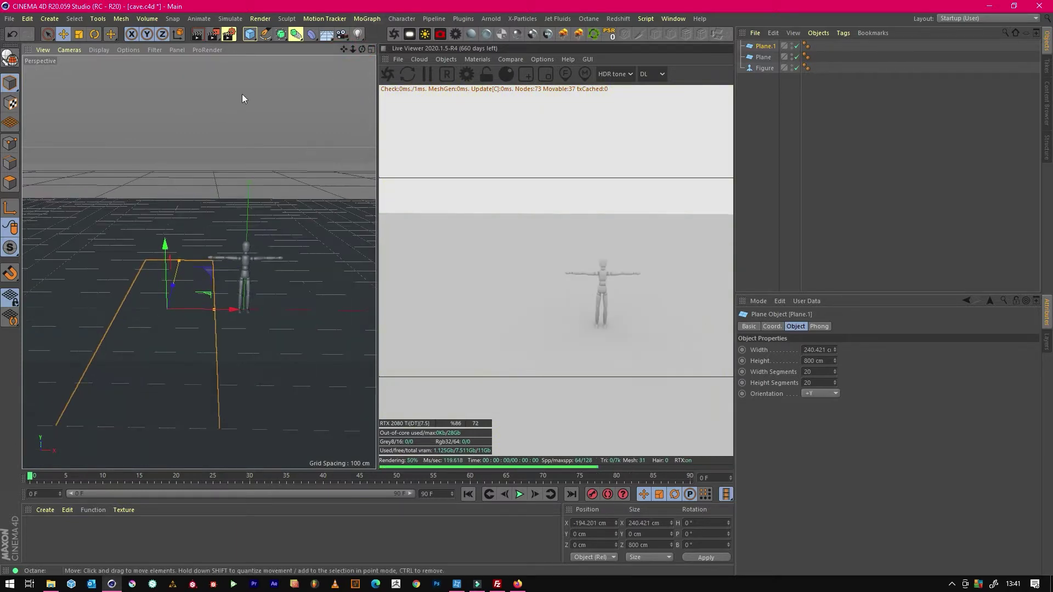
left_click(108, 34)
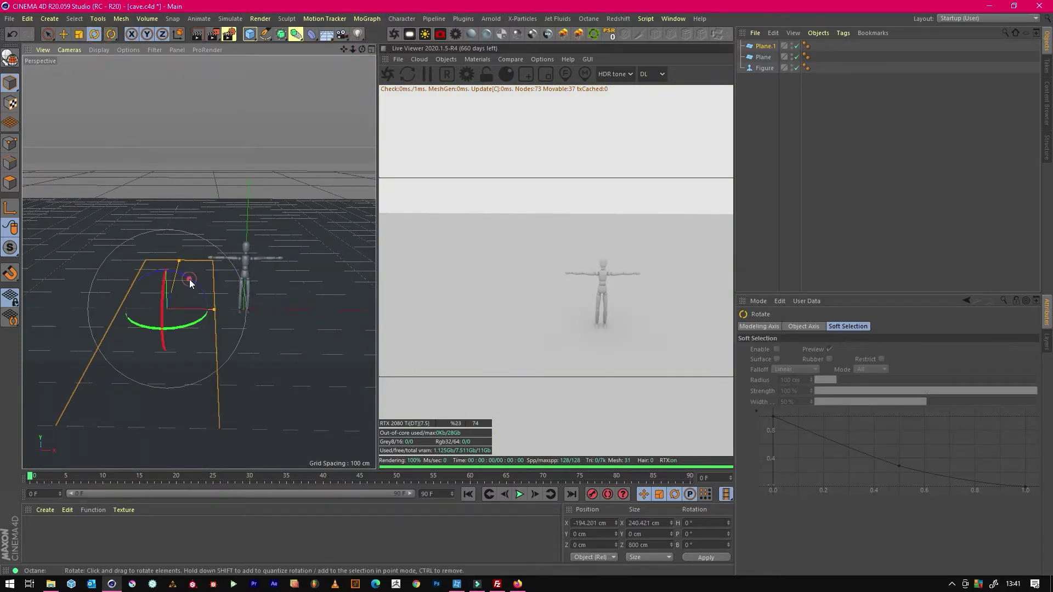
left_click_drag(189, 278, 230, 222)
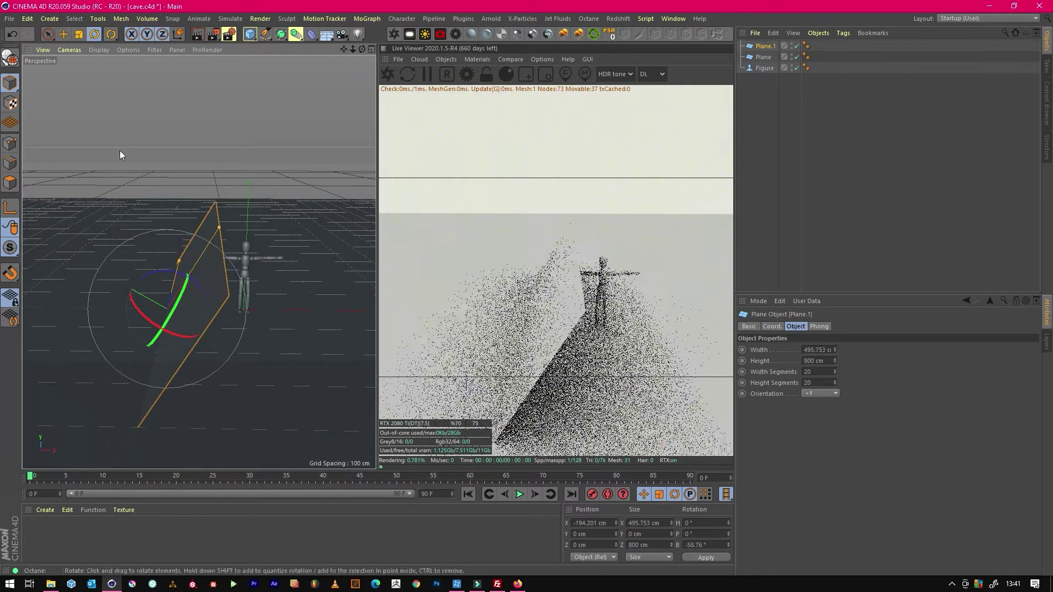
Move the tilted plane up along its slope to about X -112 cm, Y 136 cm to form a leaning wall
left_click(65, 34)
left_click_drag(200, 267, 240, 202)
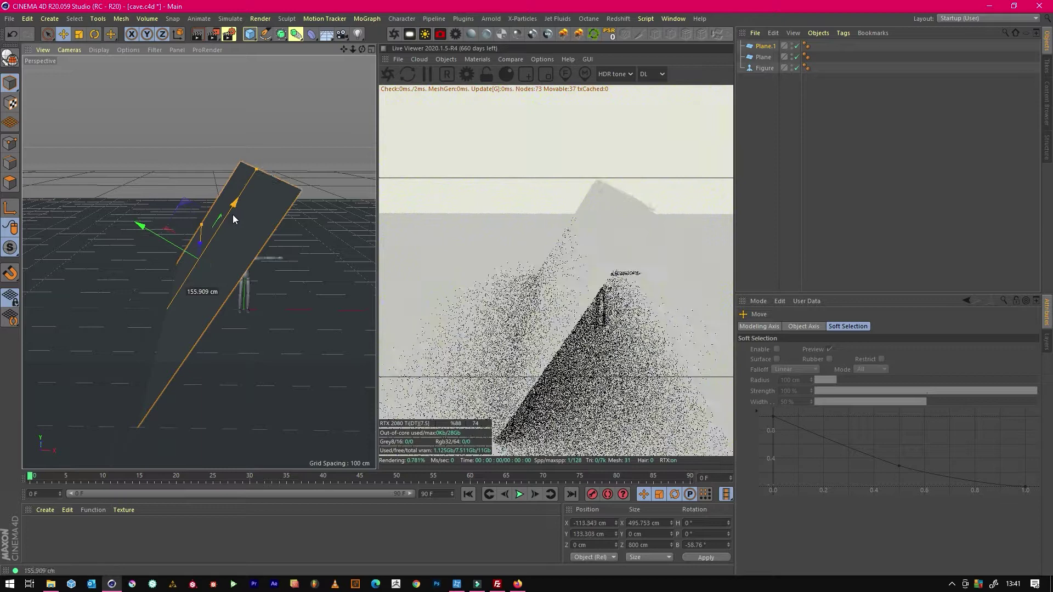
middle_click_drag(266, 274, 198, 263, "alt")
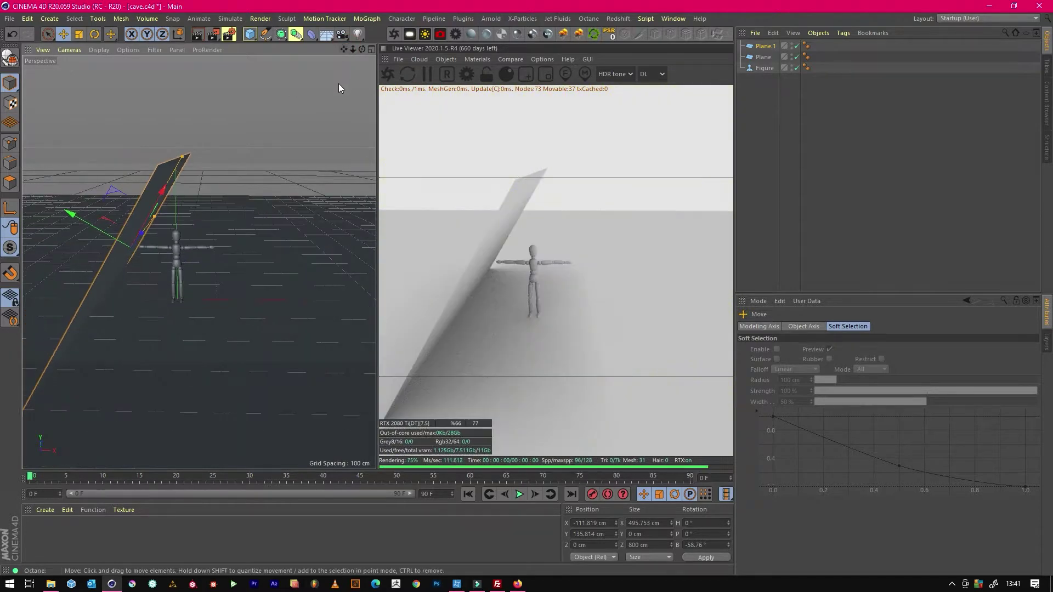
Duplicate the wall plane, rotate the copy upright to about 90°, and move it to the figure's other side at about X 148 cm
key("ctrl+c")
key("ctrl+v")
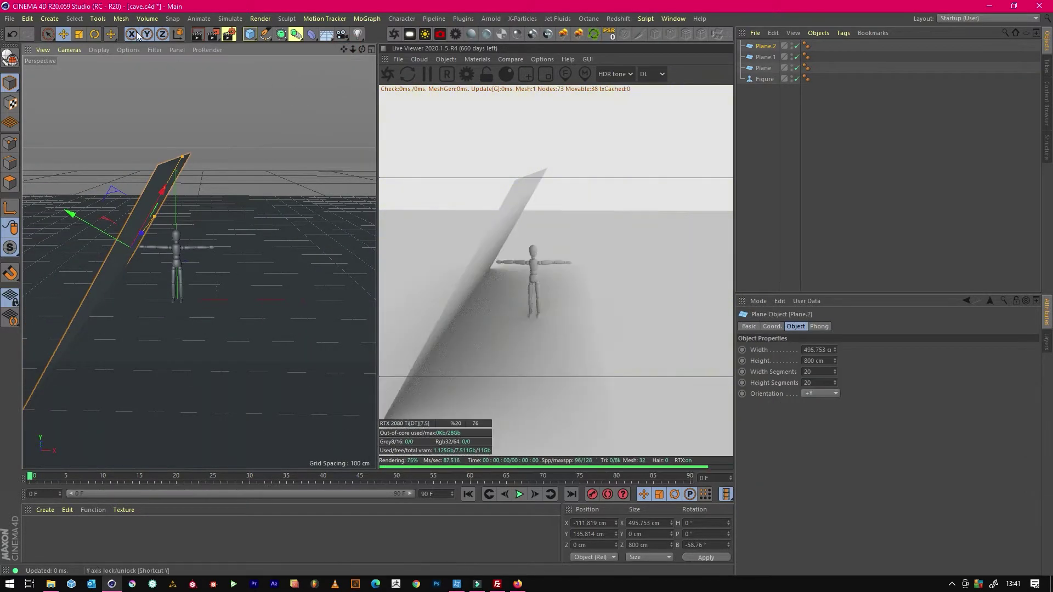
left_click(93, 34)
mouse_move(126, 207)
left_mouse_down()
mouse_move(195, 268)
mouse_move(176, 288)
mouse_move(144, 198)
left_mouse_up()
key("e")
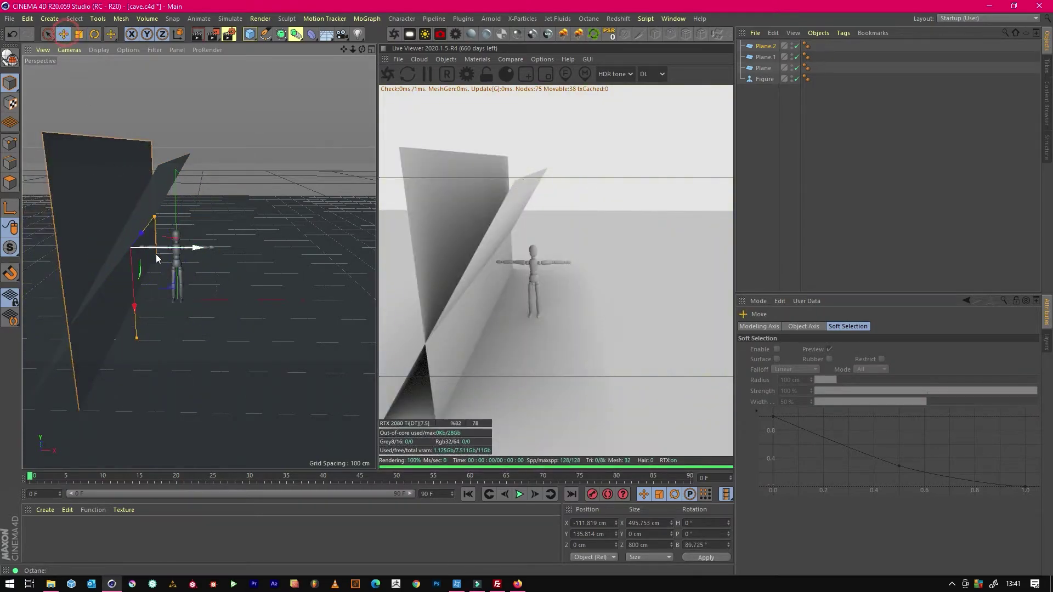
left_click_drag(218, 250, 303, 243)
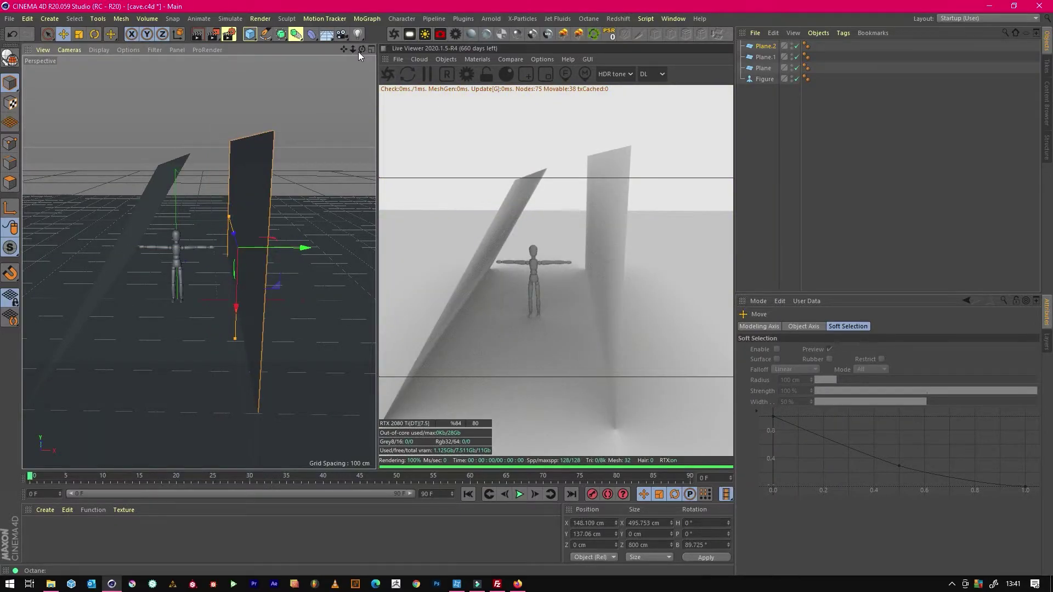
Select both wall planes and the figure and move them together along Z toward the ground's near edge, to about -1412 cm
left_click_drag(361, 50, 263, 72)
left_click_drag(351, 52, 340, 51)
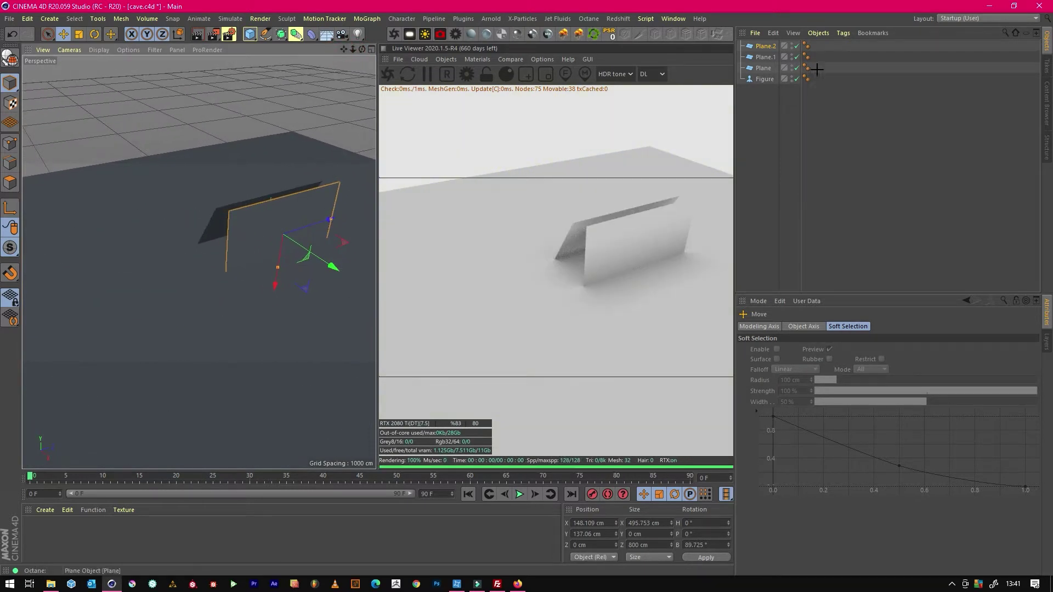
left_click_drag(817, 69, 745, 38)
left_click_drag(318, 218, 148, 274)
left_click_drag(343, 49, 552, 4)
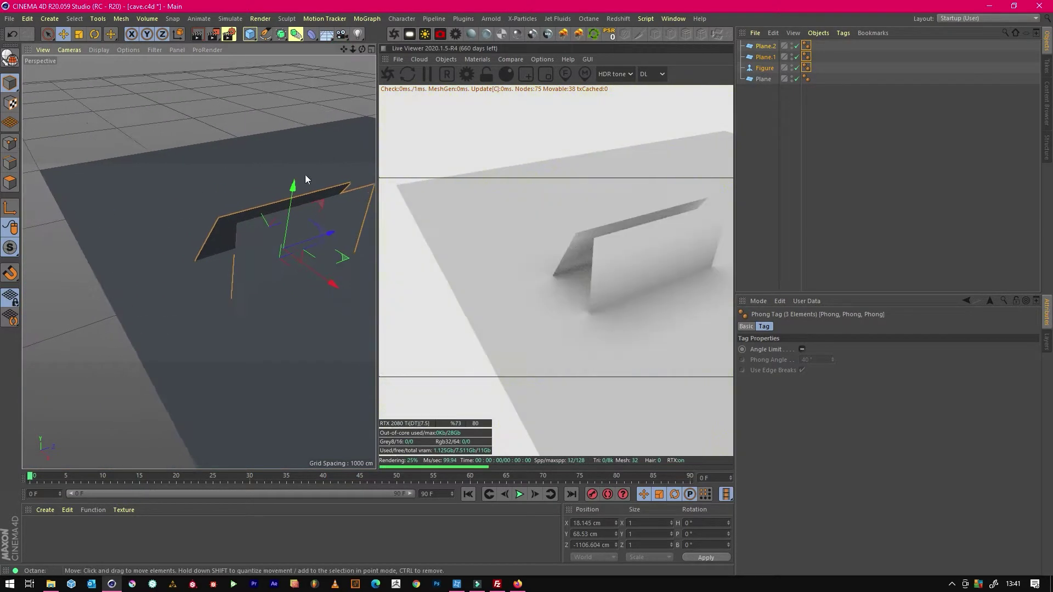
left_click_drag(326, 234, 260, 265)
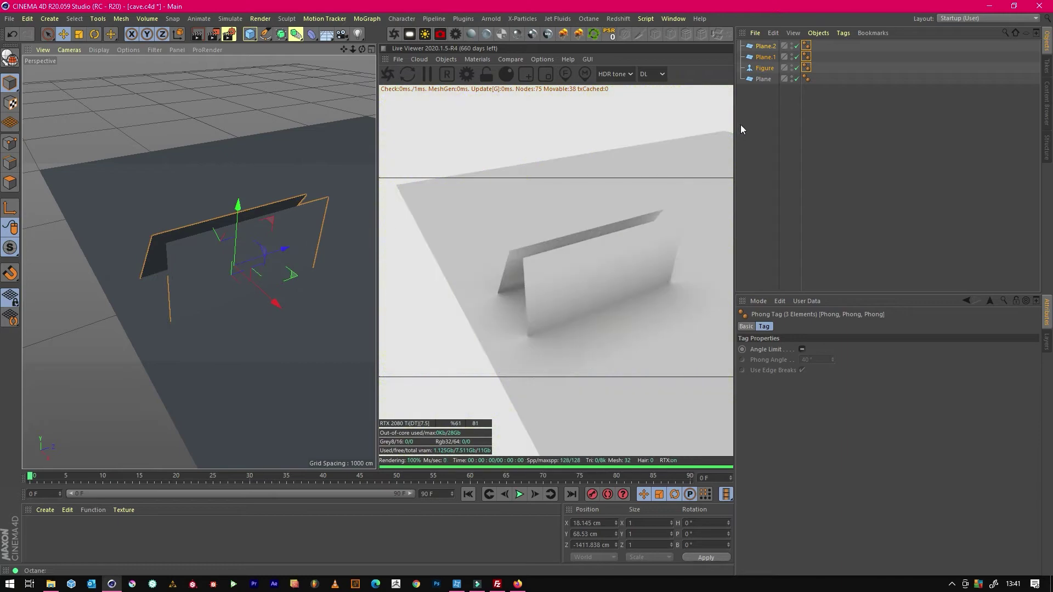
left_click(746, 124)
Frame the figure between the two walls and add an Octane camera as the active view
left_click_drag(361, 50, 199, 263)
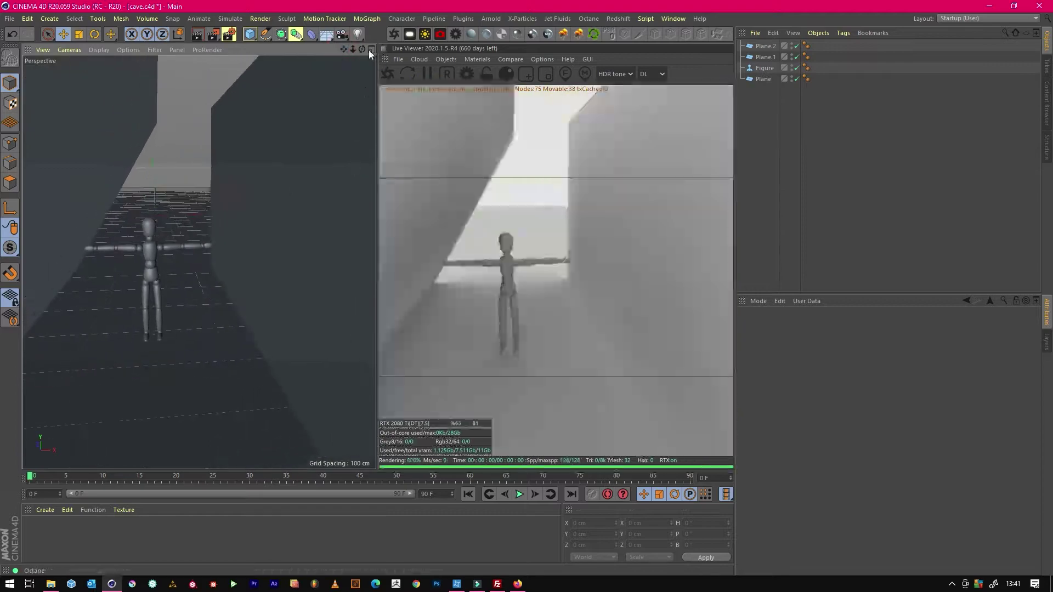
left_click(440, 34)
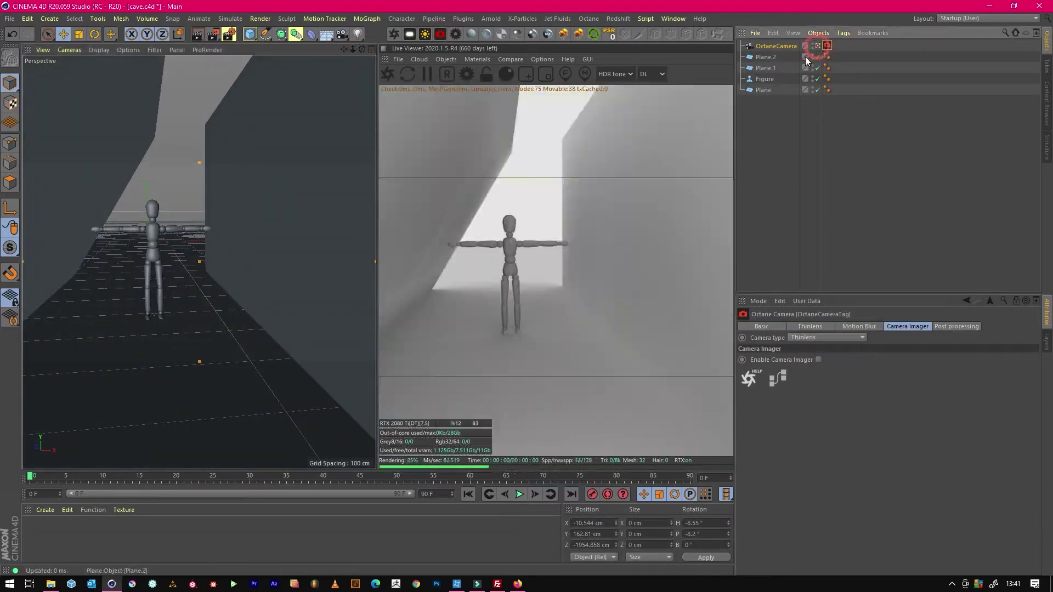
left_click(821, 325)
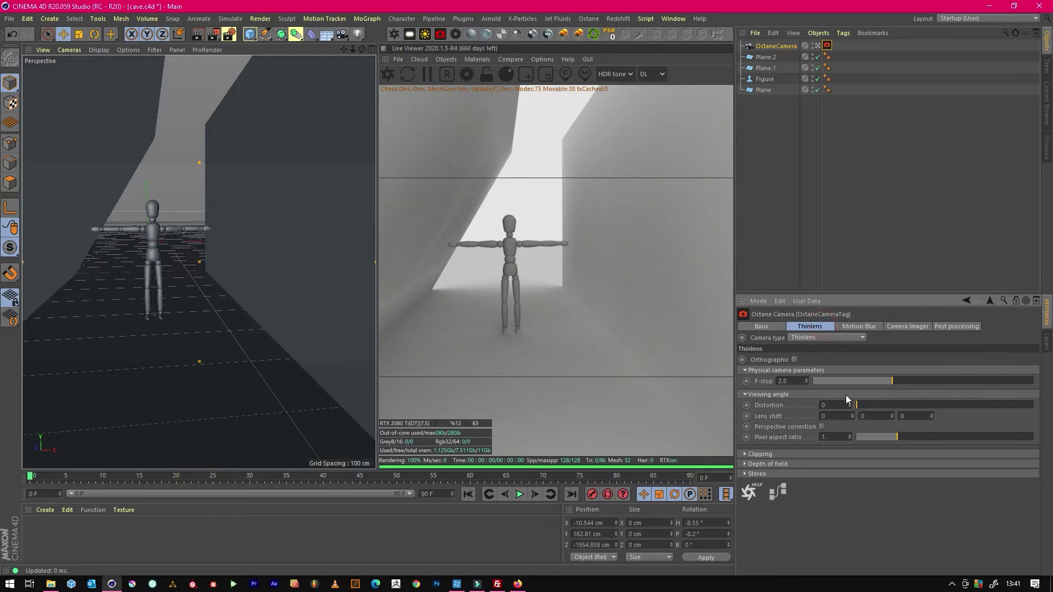
Set the camera's focal length to 22 mm and move the camera closer to the figure, to about Z -1719 cm
left_click(768, 46)
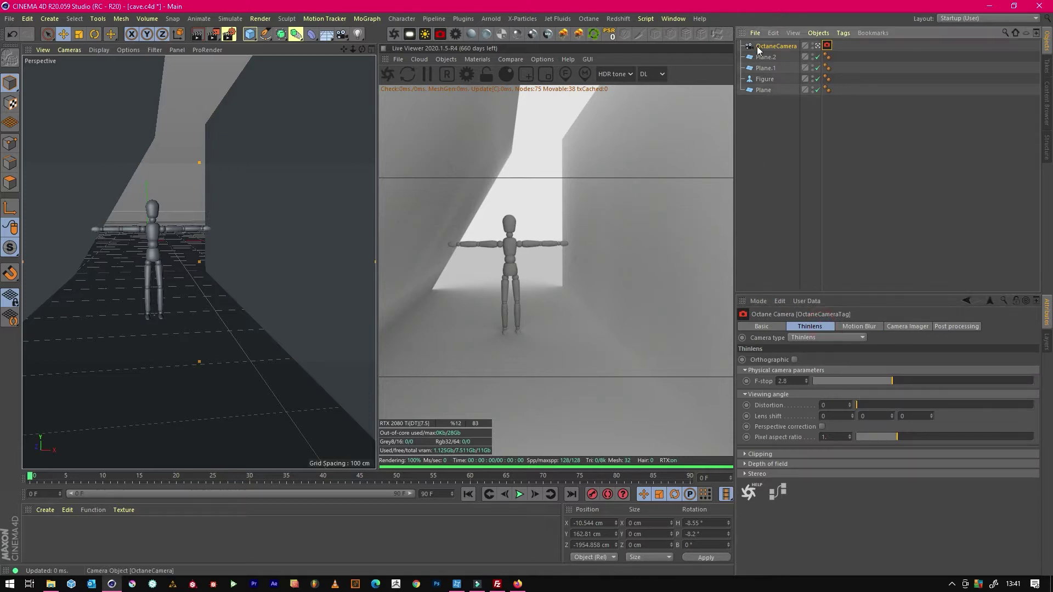
left_click(838, 372)
type("24")
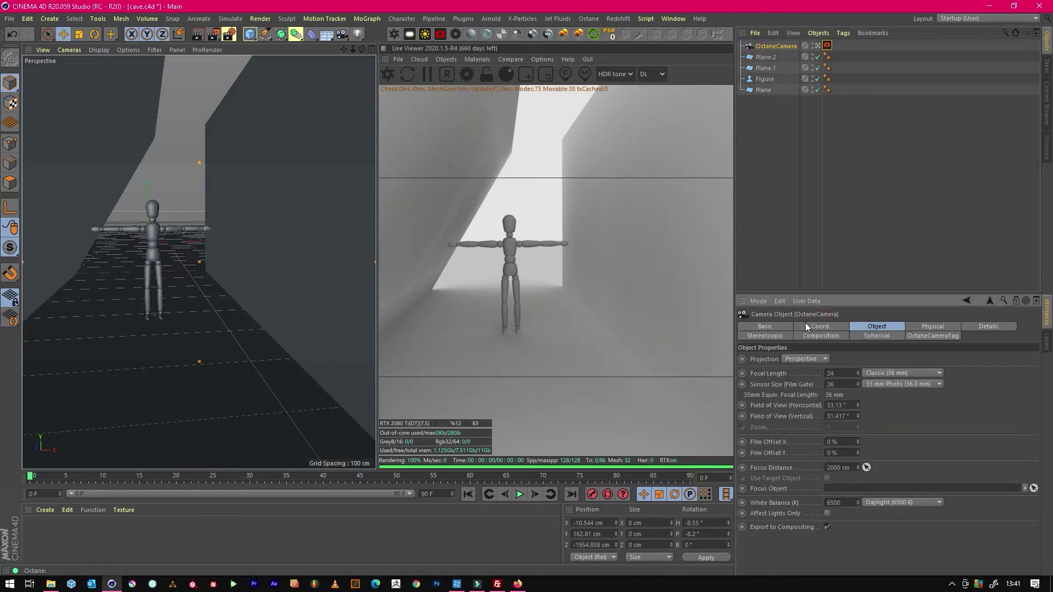
key("Return")
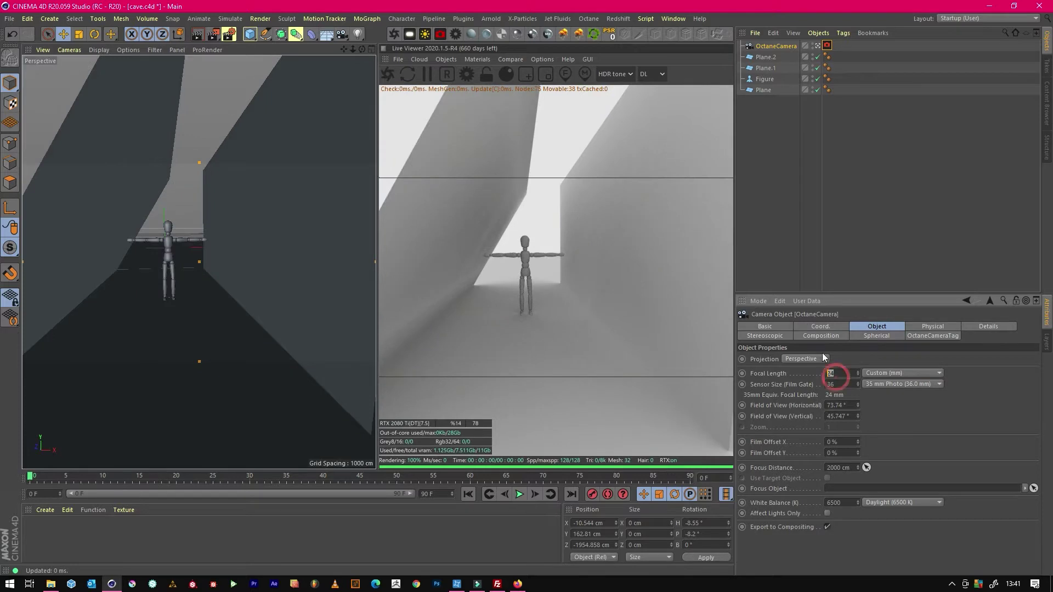
key("Return")
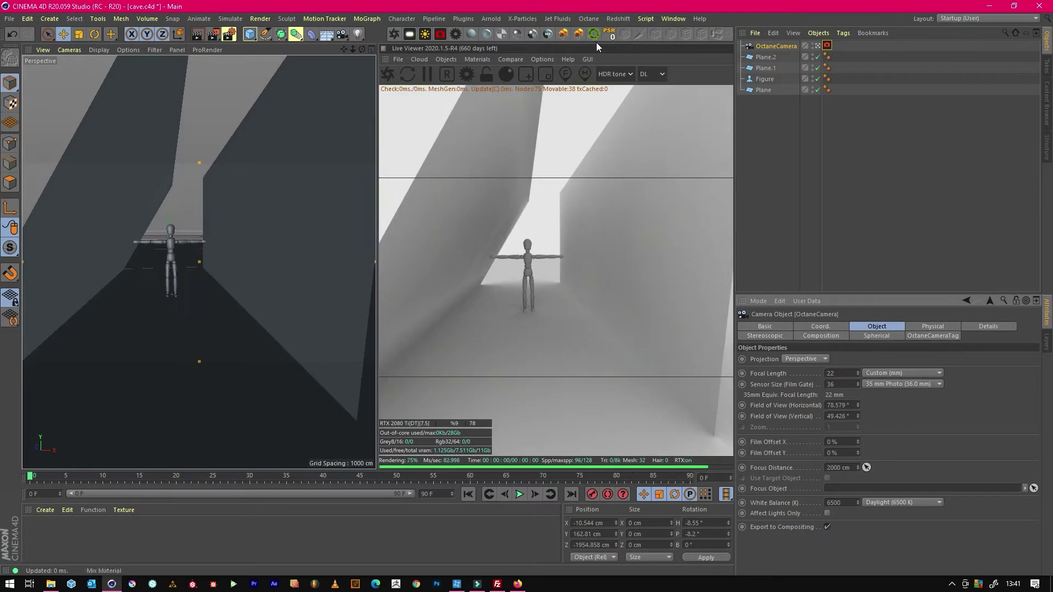
left_click_drag(352, 49, 395, 63)
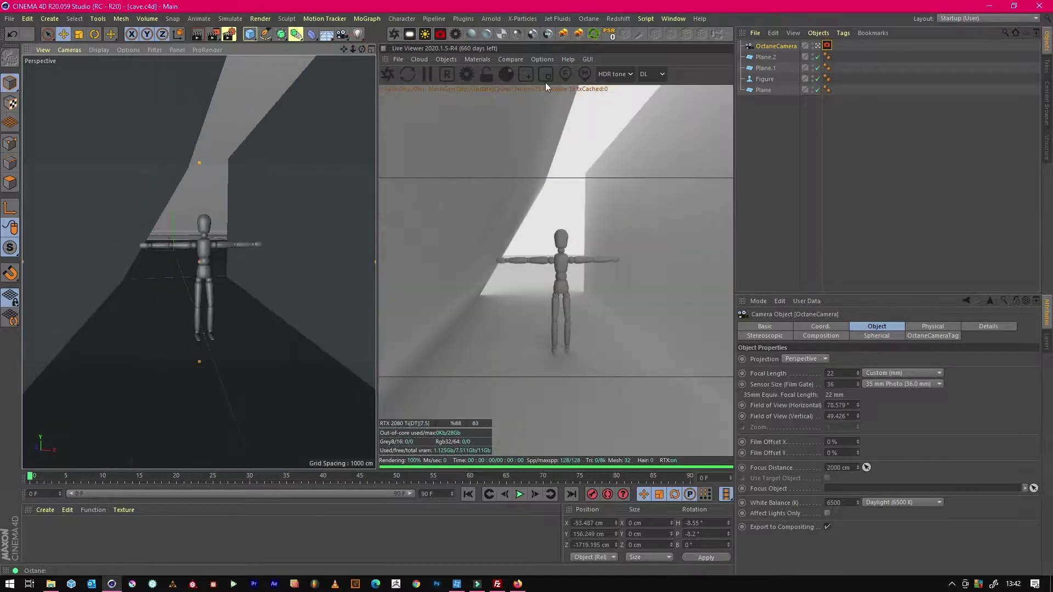
Create an Octane Universal material and open it in the Octane Node Editor
left_click(533, 35)
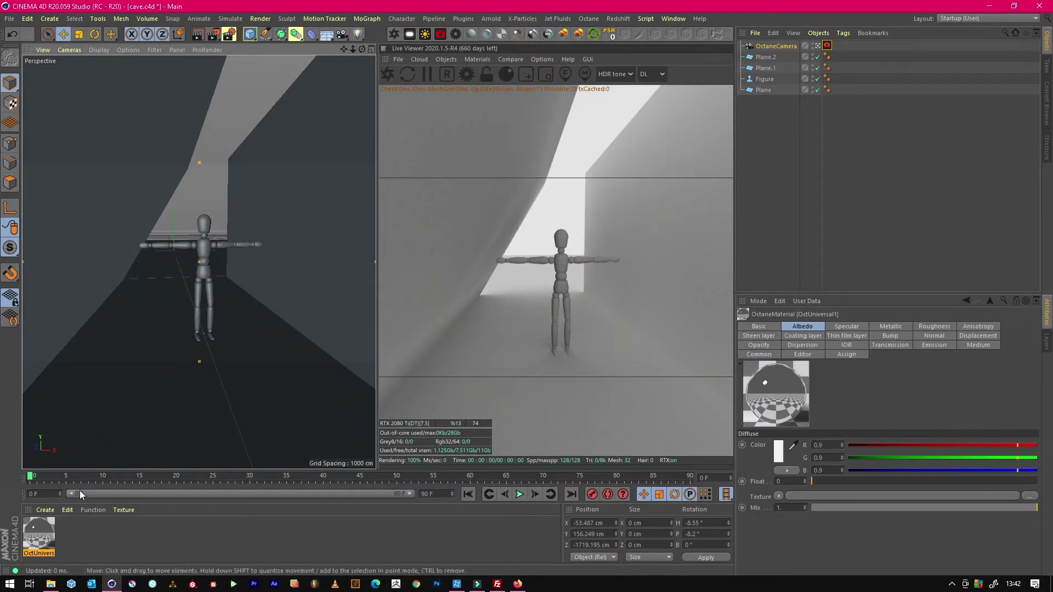
double_click(41, 534)
left_click(195, 214)
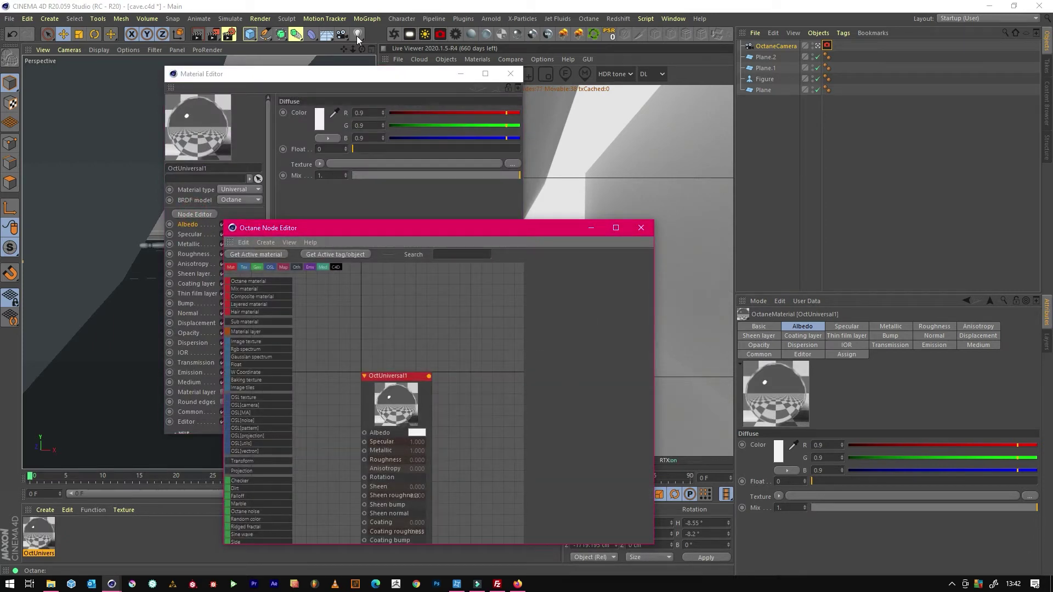
Bring the IOM Rock texture maps into the node graph as image textures and enlarge the editor window to show them all
left_click_drag(462, 487, 474, 461)
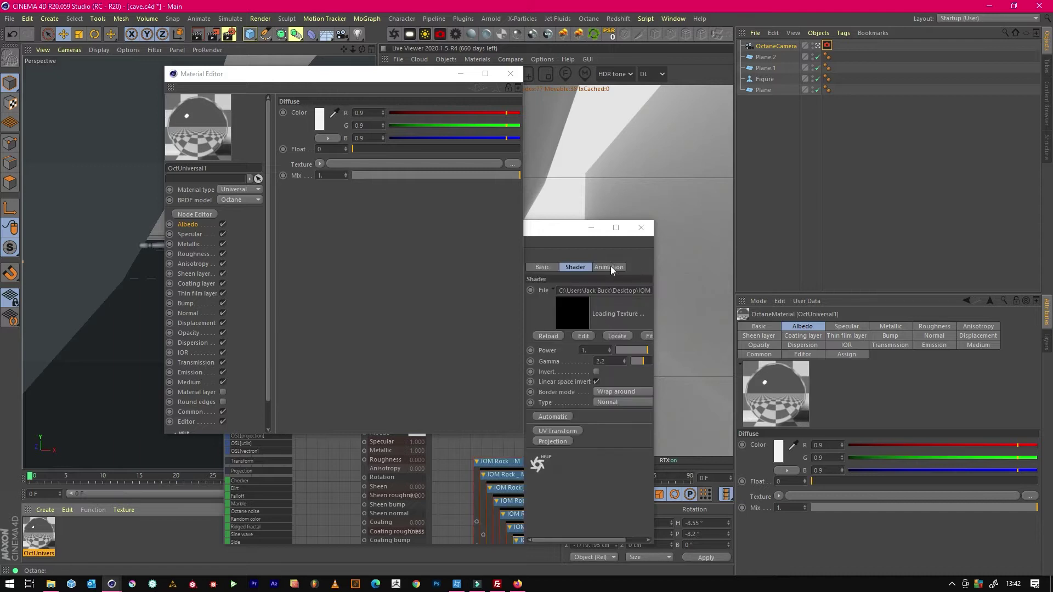
left_click(564, 227)
left_click(515, 237)
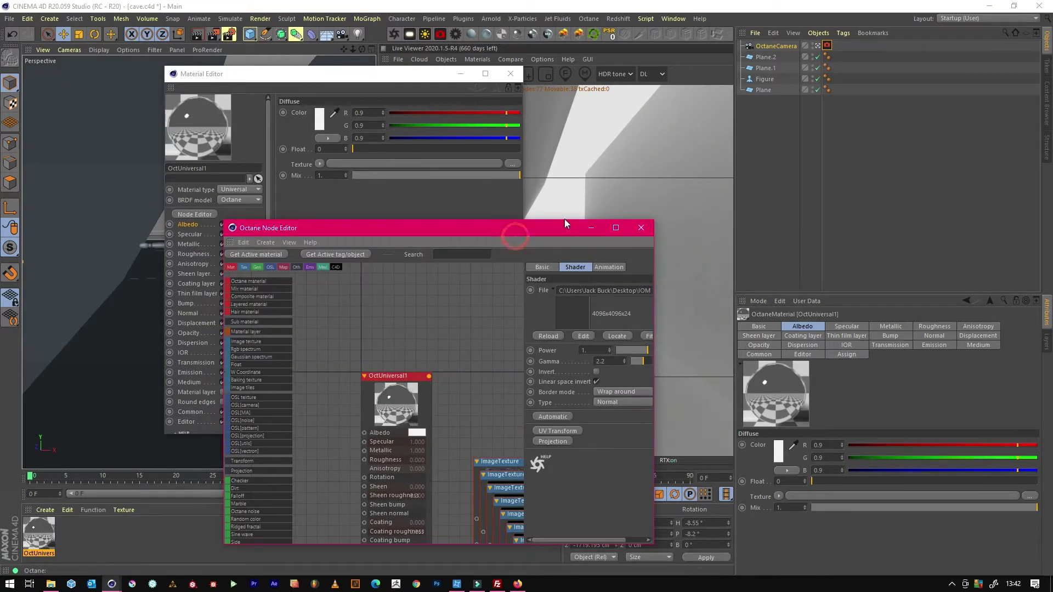
left_click_drag(656, 274, 900, 324)
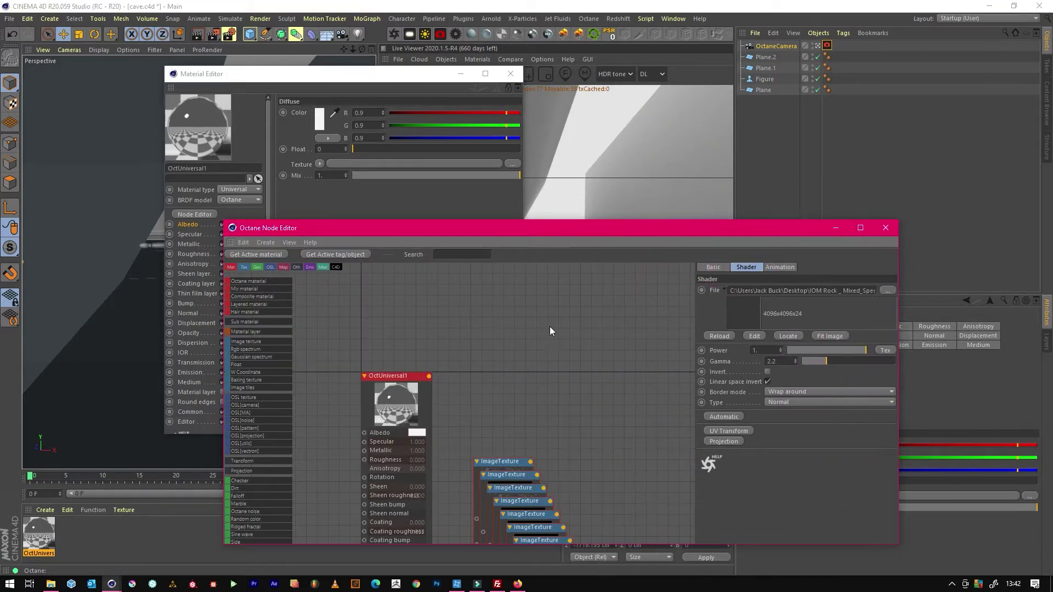
scroll(522, 324, "down", 1)
middle_click_drag(554, 324, 648, 224)
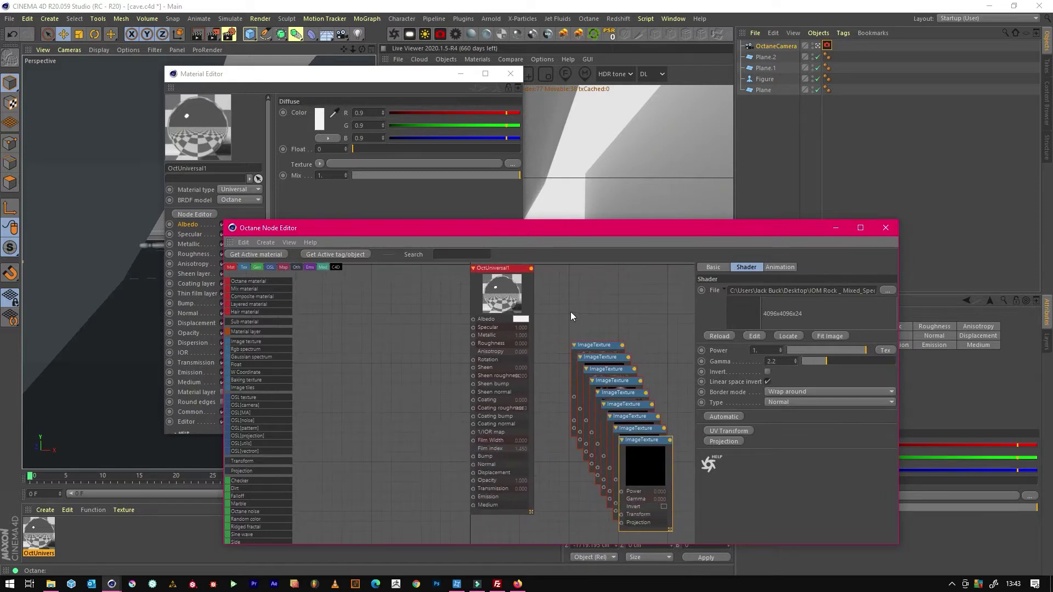
Connect the rock's albedo map to the material's Albedo input and its normal map to the Normal input
left_click_drag(592, 346, 371, 328)
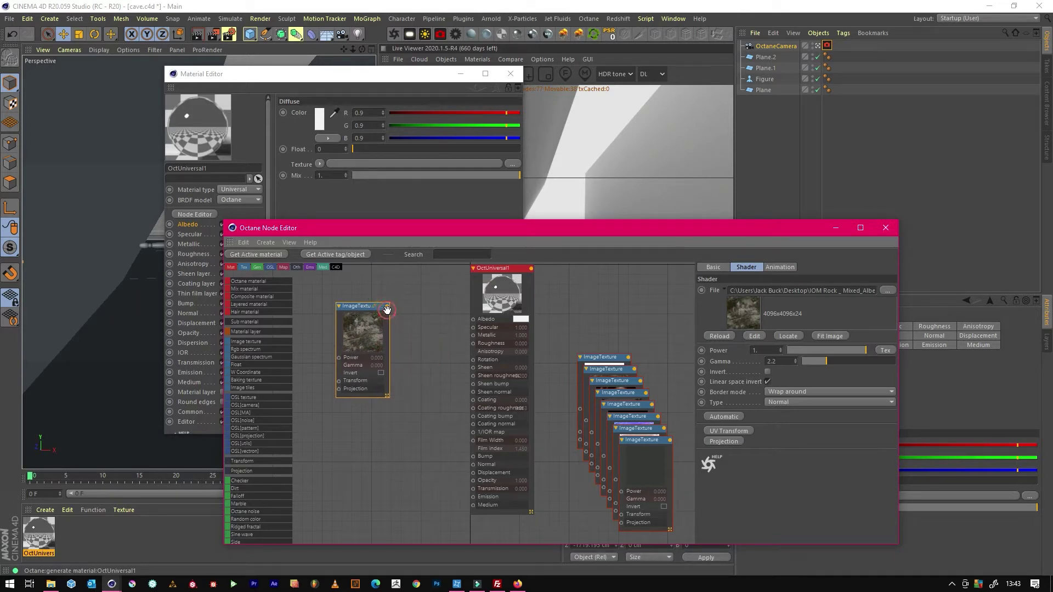
left_click_drag(387, 307, 472, 320)
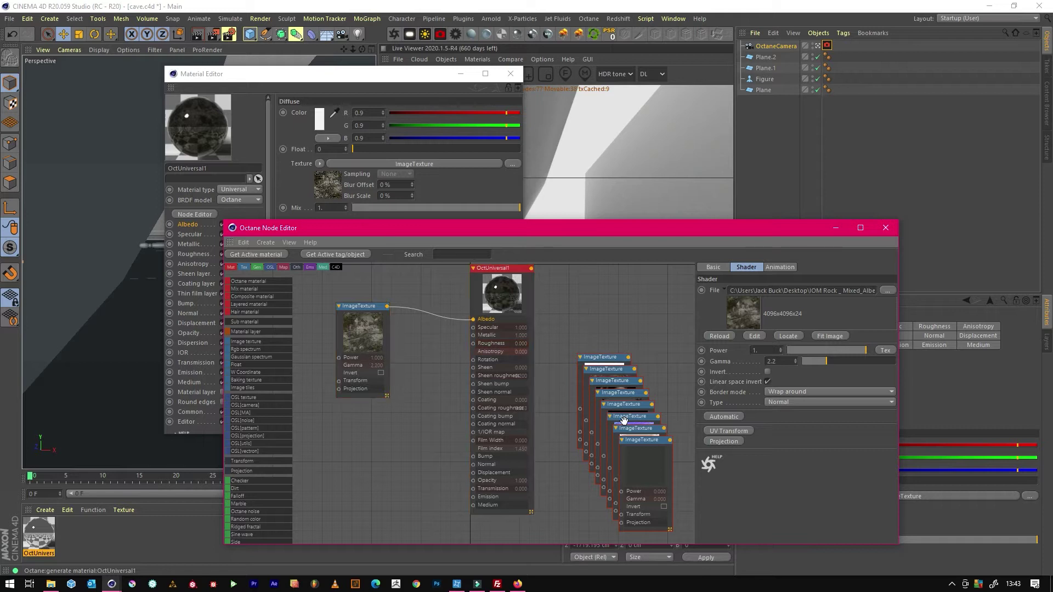
left_click_drag(629, 416, 472, 465)
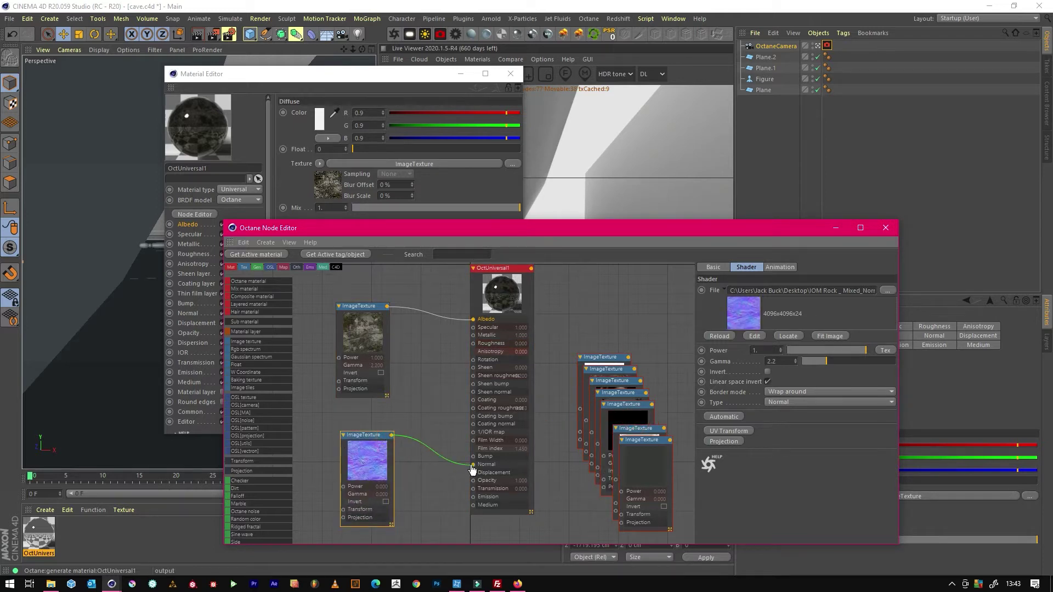
Insert a Multiply node between the albedo map and the Albedo input and connect the AO map as its second texture
left_click_drag(609, 361, 615, 296)
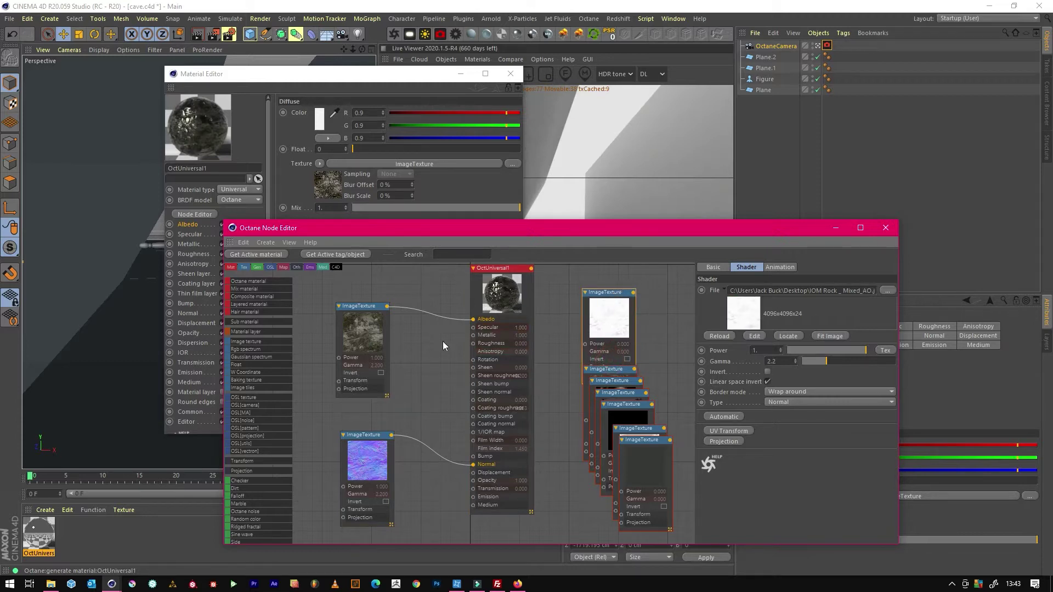
left_click_drag(365, 329, 327, 301)
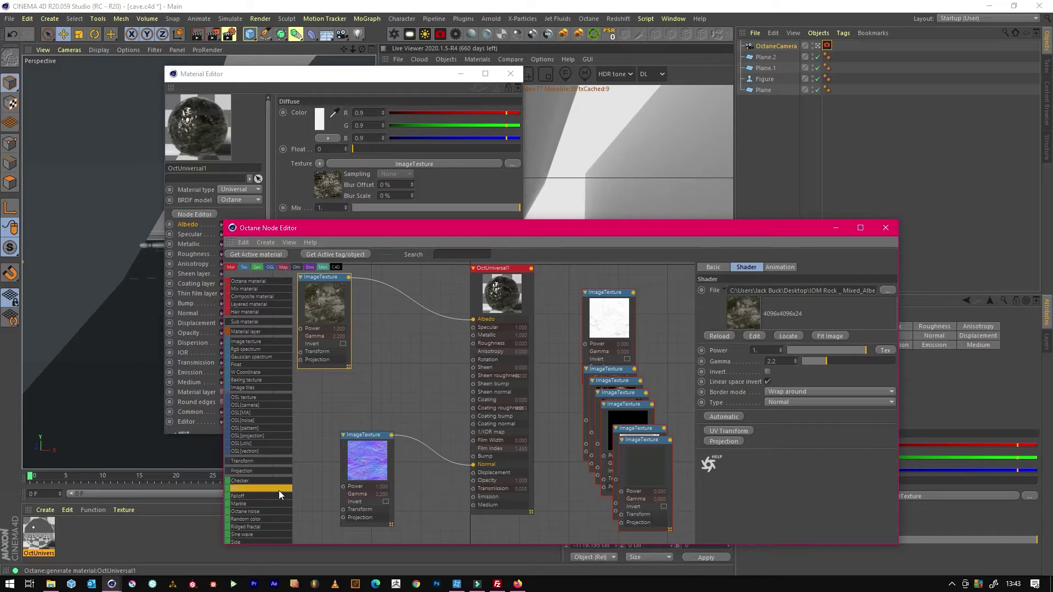
scroll(268, 450, "down", 1)
scroll(268, 472, "down", 8)
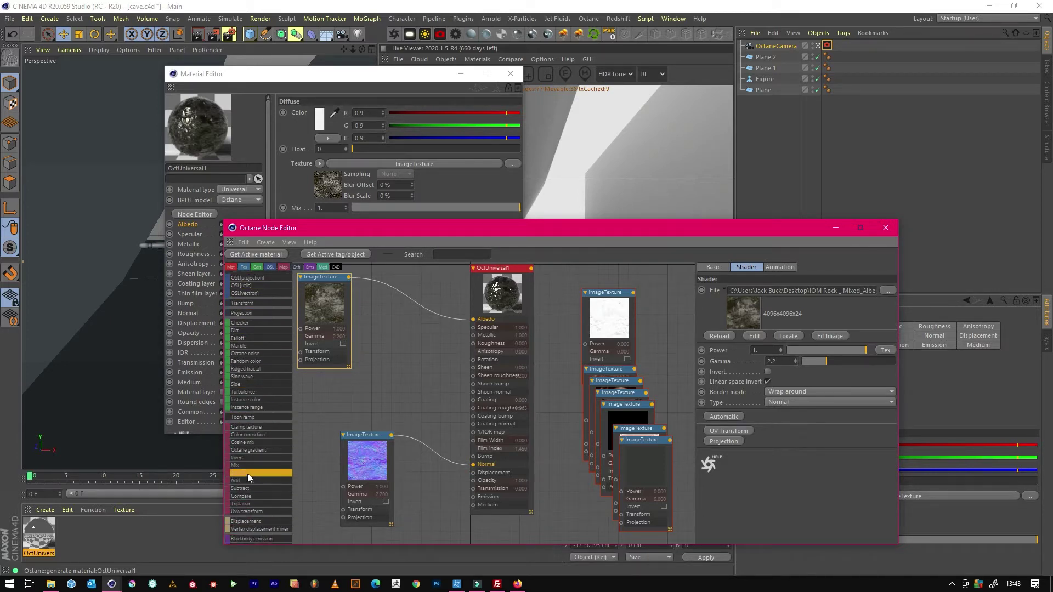
left_click_drag(247, 472, 404, 290)
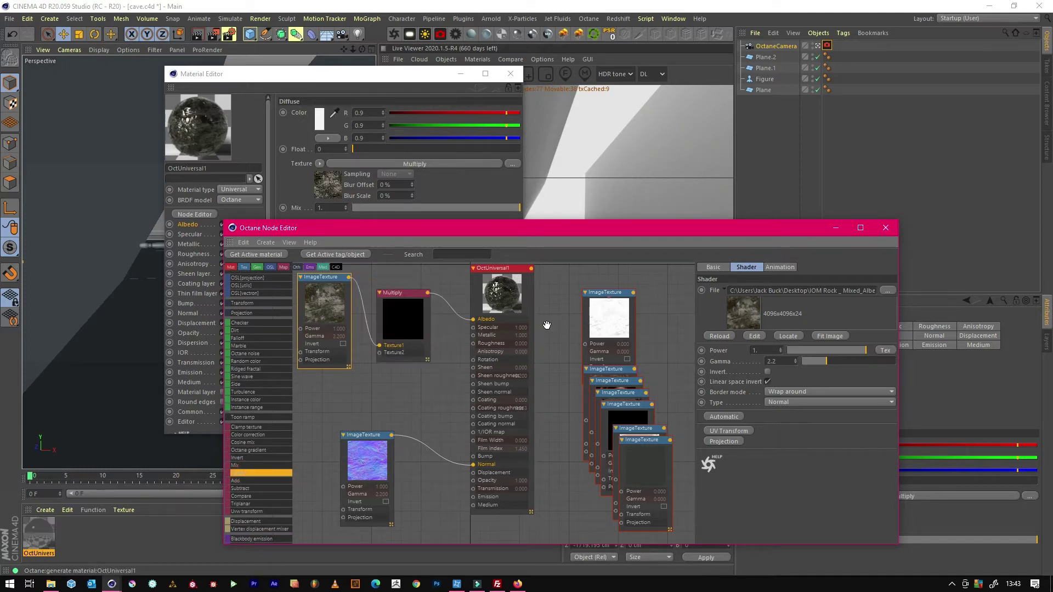
left_click_drag(614, 292, 379, 353)
left_click_drag(324, 319, 317, 307)
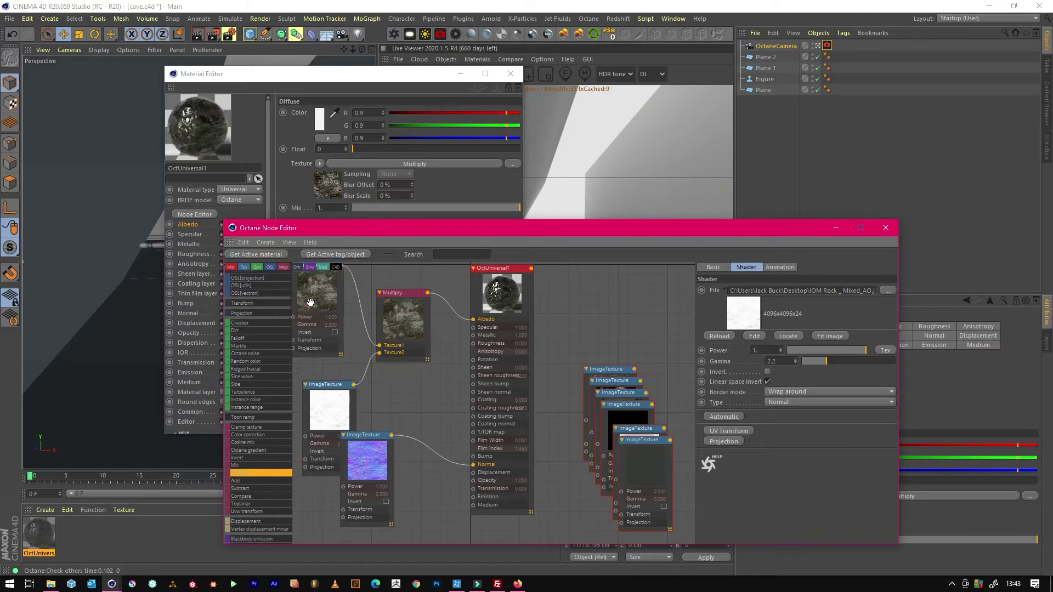
left_click_drag(331, 404, 321, 380)
Sort through the remaining image textures and delete the unneeded ones, including gloss and specular, keeping the displacement and roughness maps
left_click_drag(604, 370, 585, 292)
key("Delete")
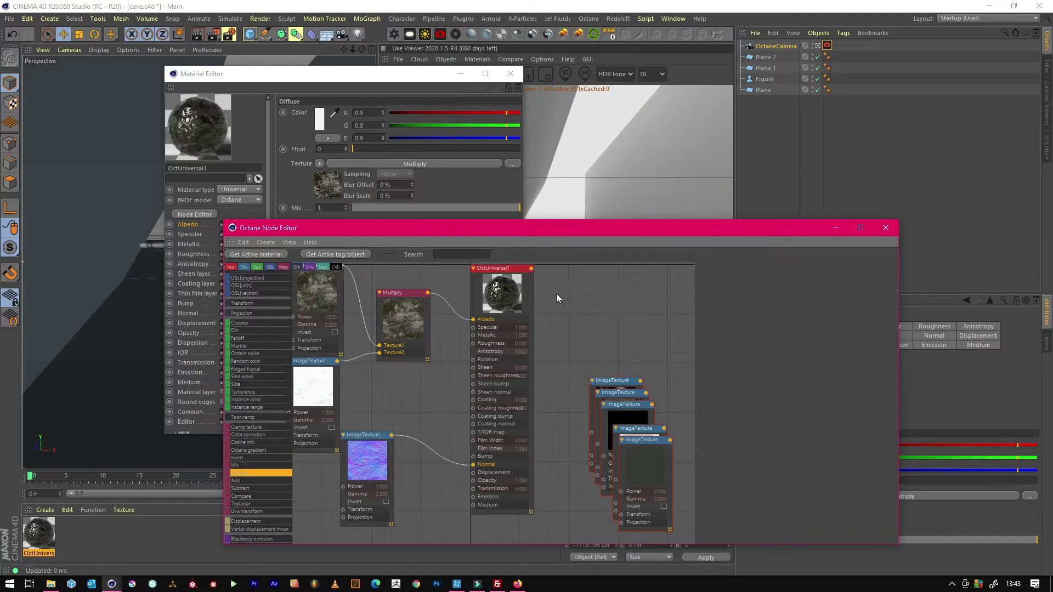
left_click_drag(620, 382, 597, 312)
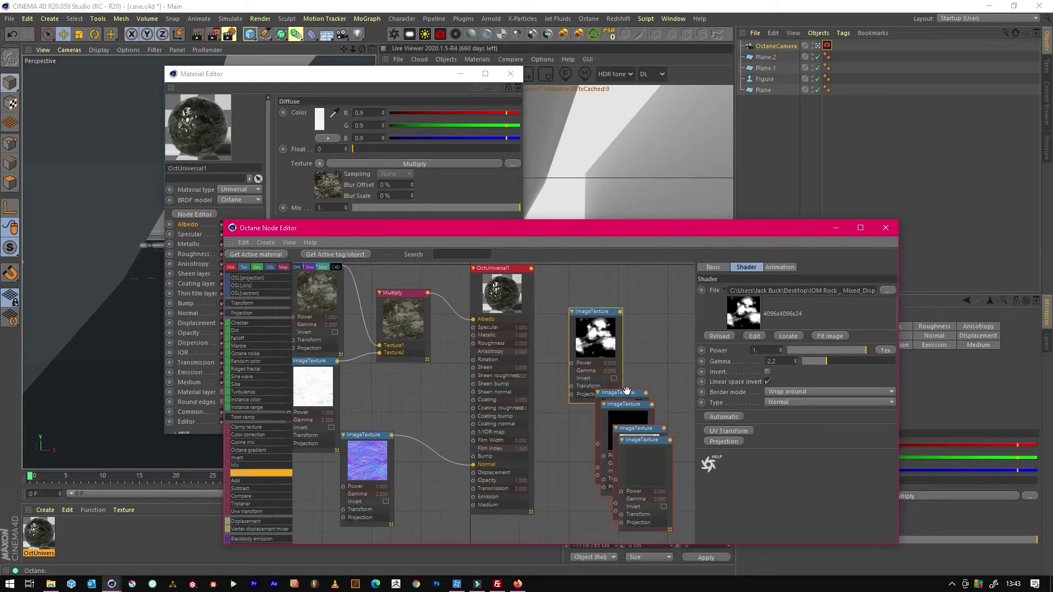
left_click_drag(626, 390, 594, 329)
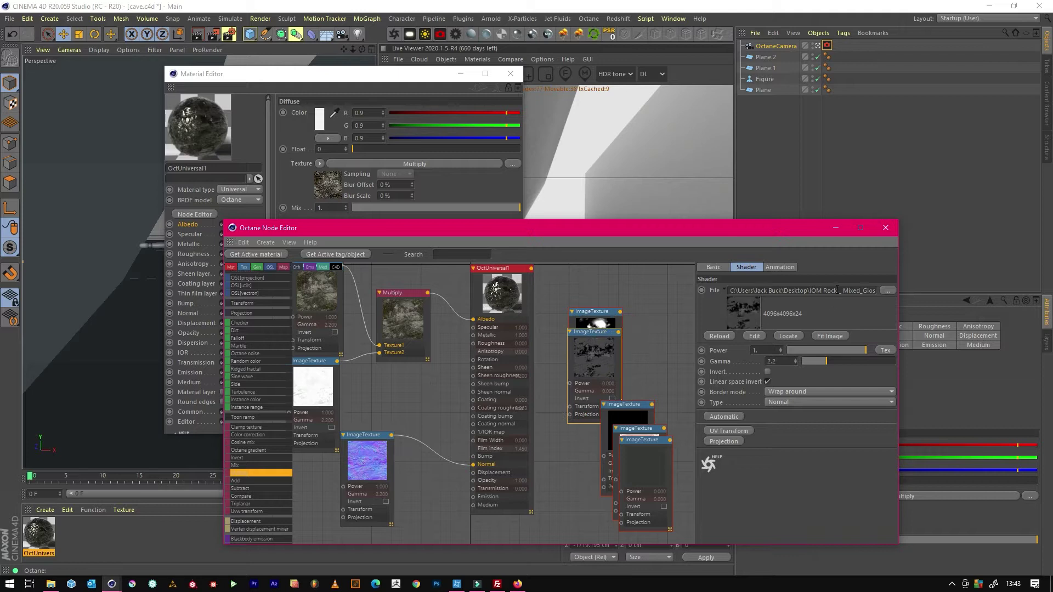
key("Delete")
left_click_drag(625, 414, 591, 389)
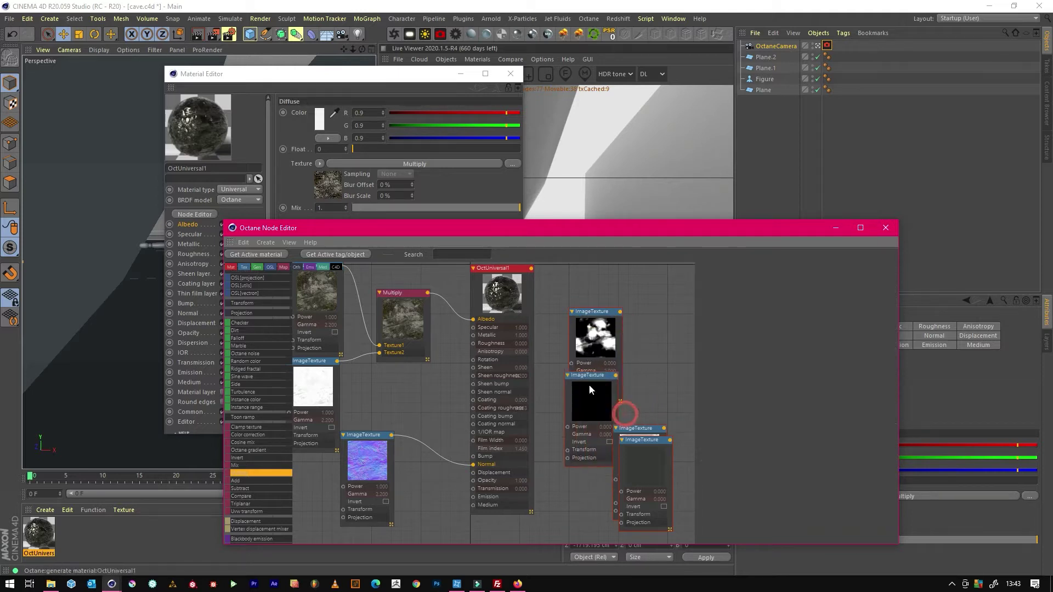
key("Delete")
left_click_drag(639, 429, 607, 380)
left_click(646, 456)
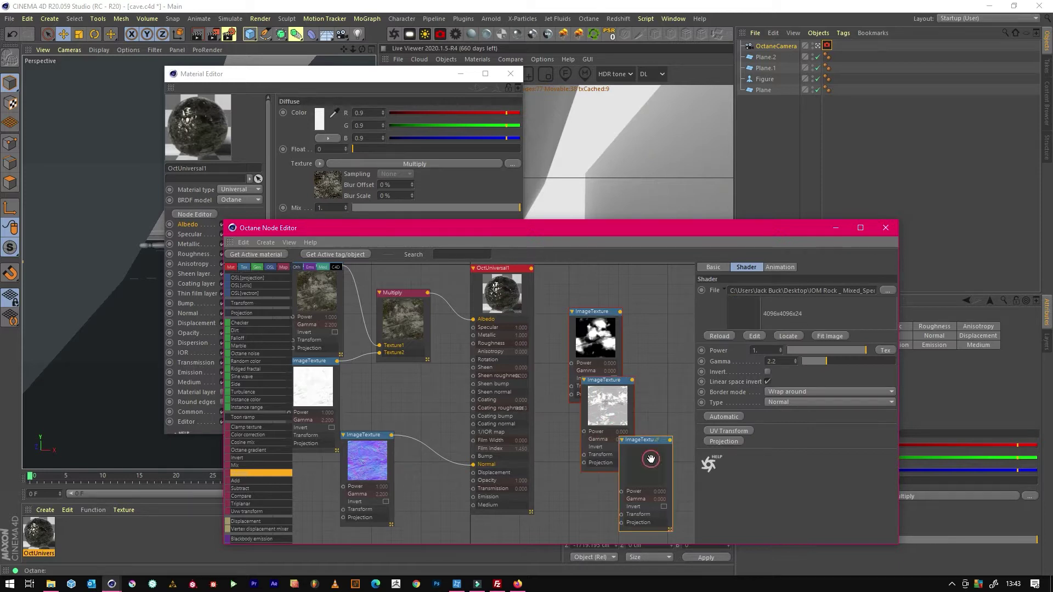
key("Delete")
Connect the roughness map to the material's Roughness input and space out the material and displacement map nodes
left_click_drag(608, 405, 475, 351)
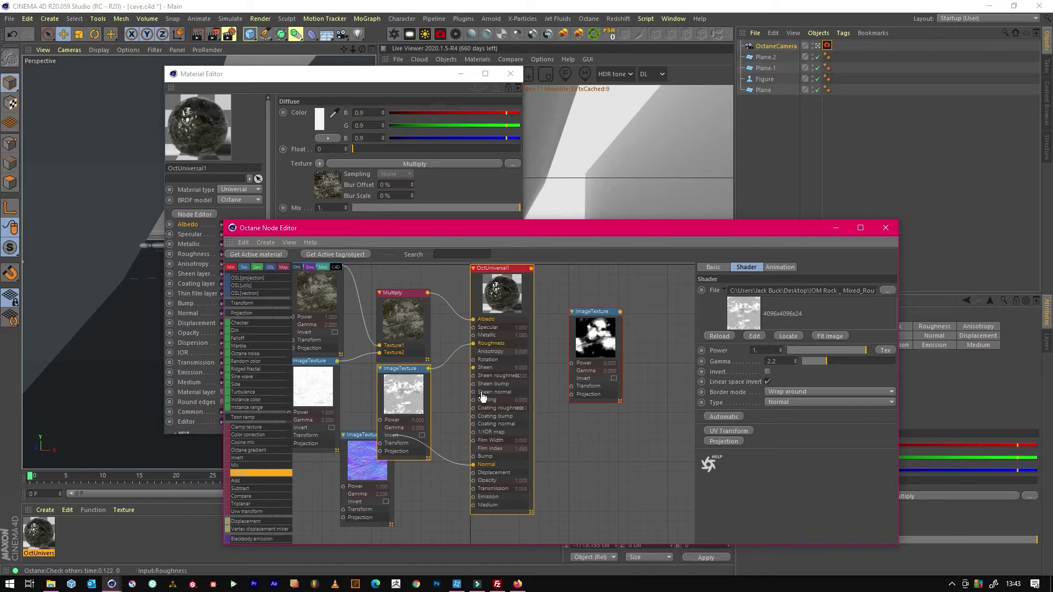
left_click_drag(483, 397, 506, 391)
left_click_drag(599, 338, 609, 465)
Add a Displacement node to the material's Displacement channel and connect the displacement map to its Texture input
left_click(531, 295)
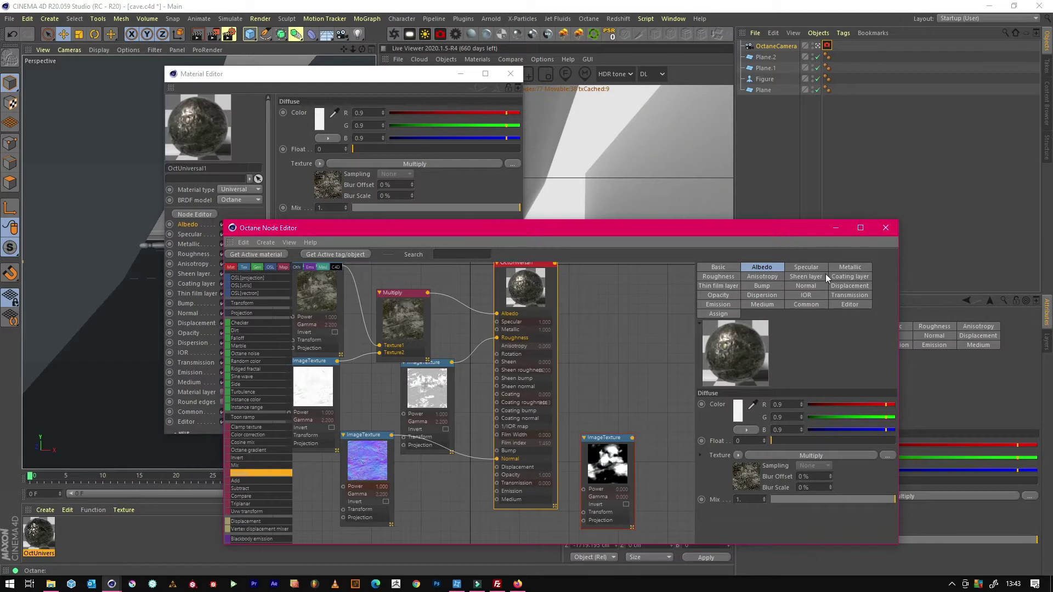
left_click(844, 288)
left_click(738, 404)
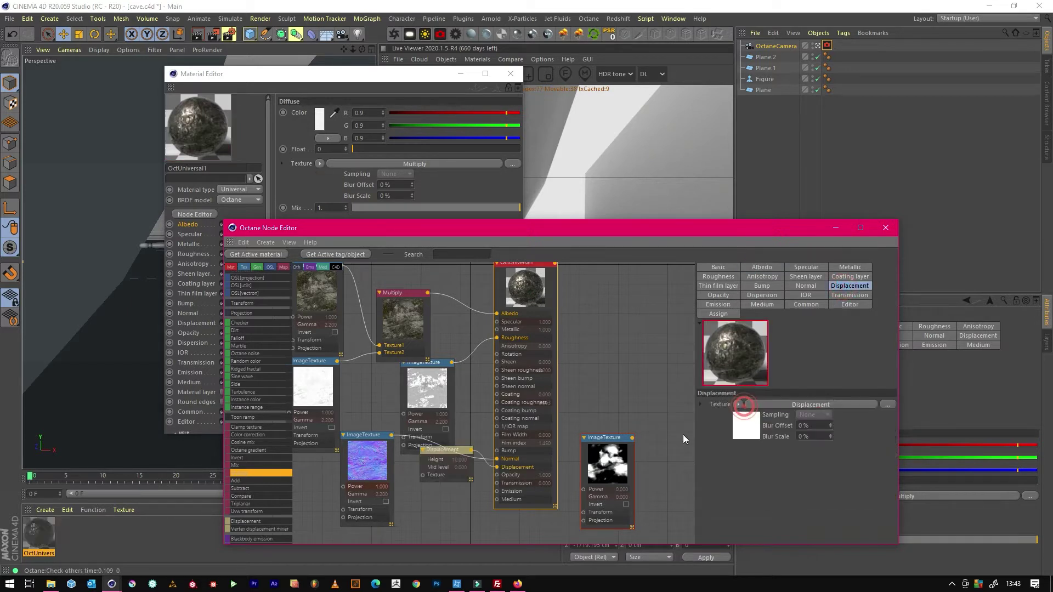
left_click_drag(425, 451, 431, 477)
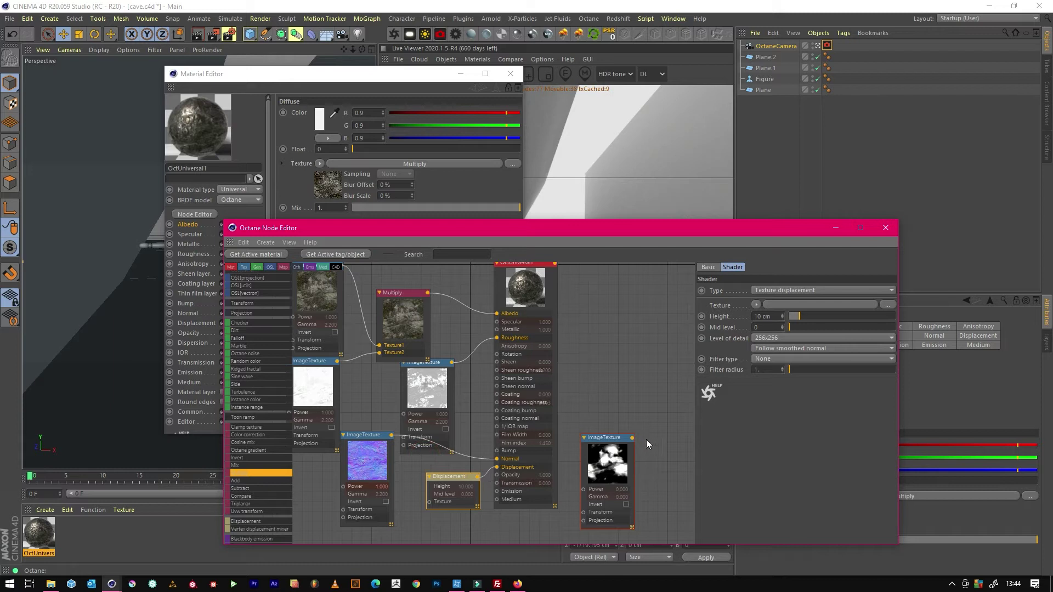
left_click_drag(633, 439, 430, 501)
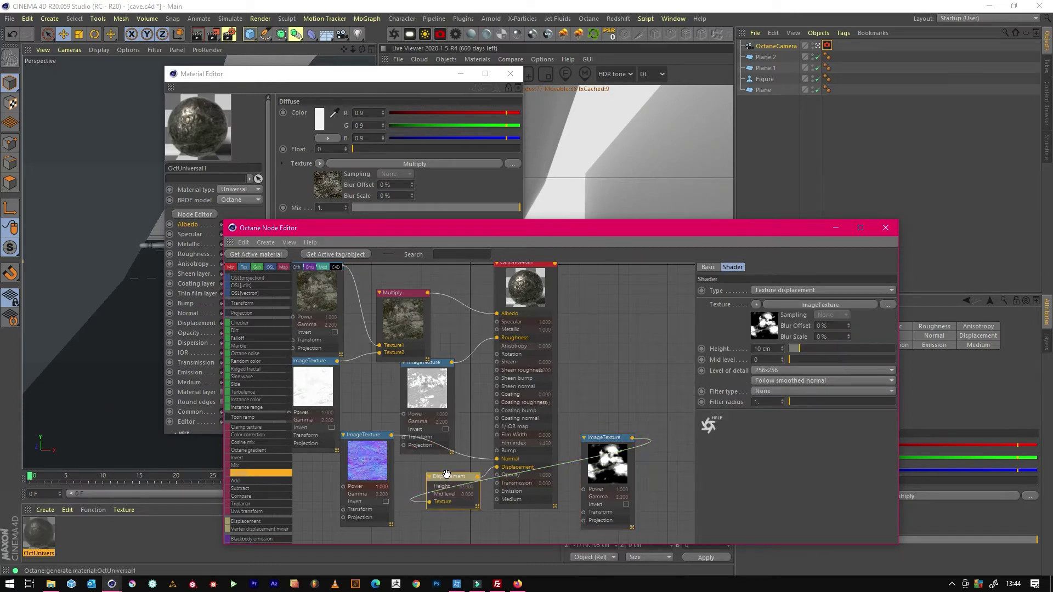
Set the Displacement node's level of detail to 4096x4096 and its height to 31 cm
left_click(445, 474)
left_click(780, 370)
left_click(791, 426)
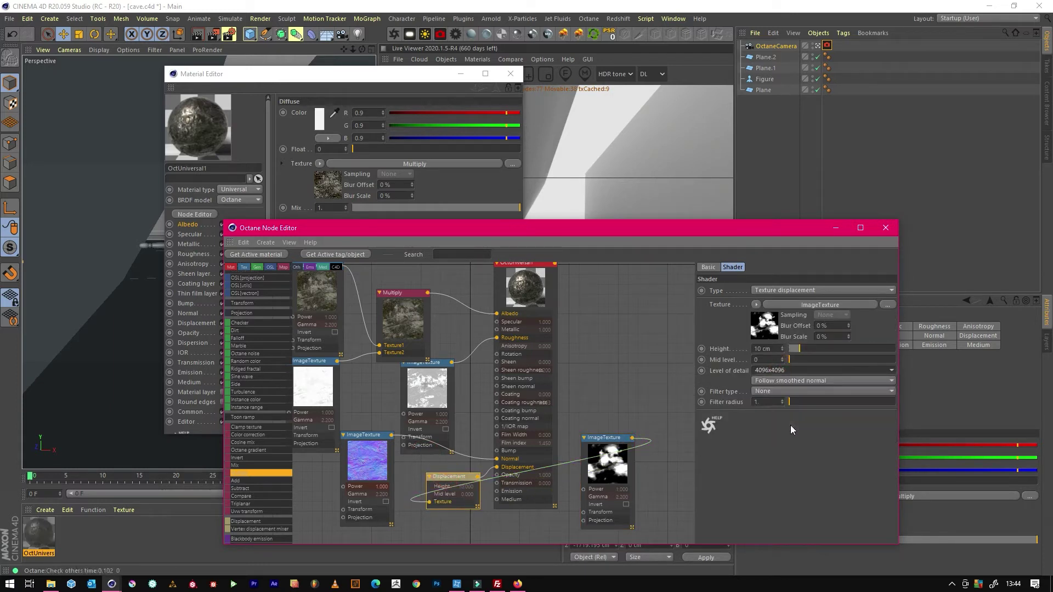
left_click(772, 348)
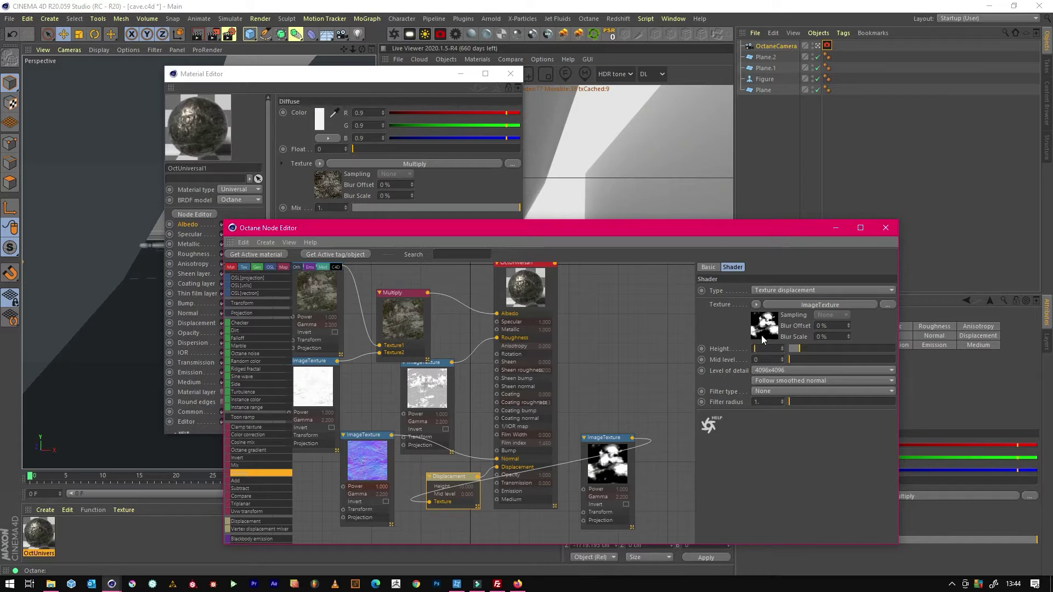
type("31")
key("Return")
Put the node and material editors away and save the cave project
left_click(836, 227)
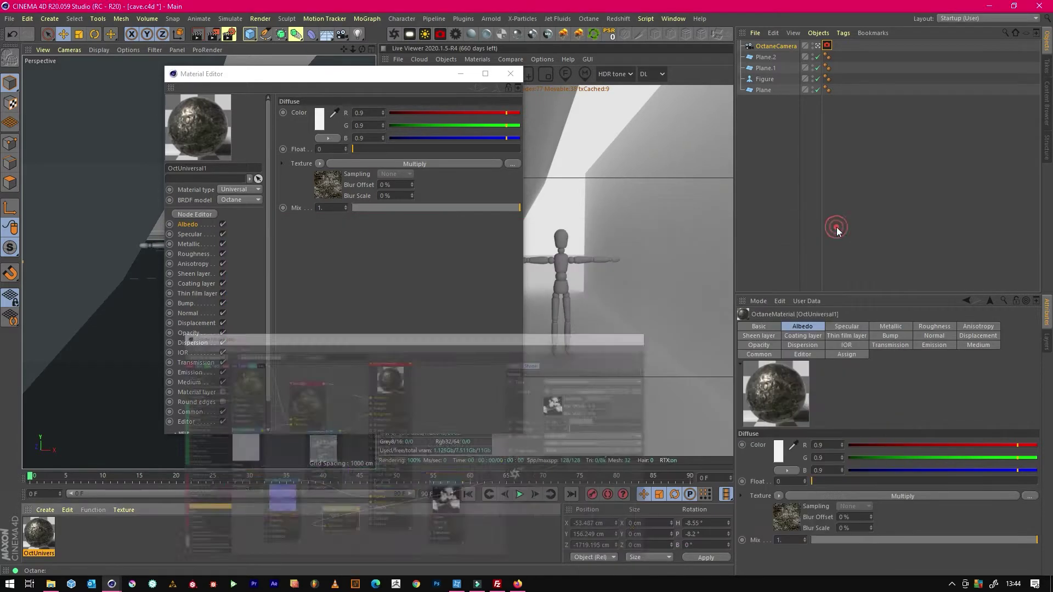
left_click(461, 74)
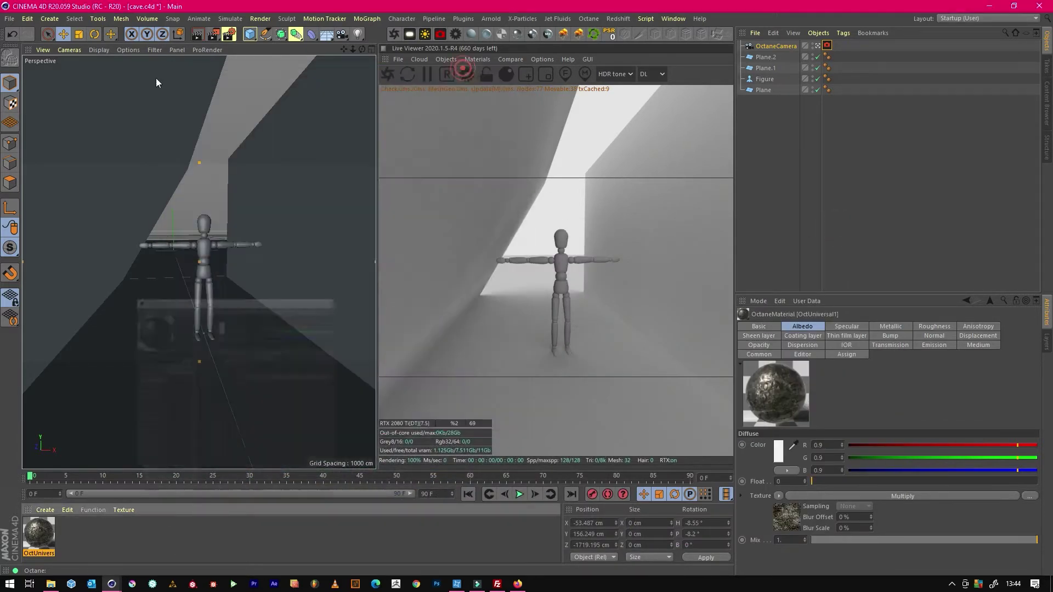
left_click(10, 18)
left_click(24, 108)
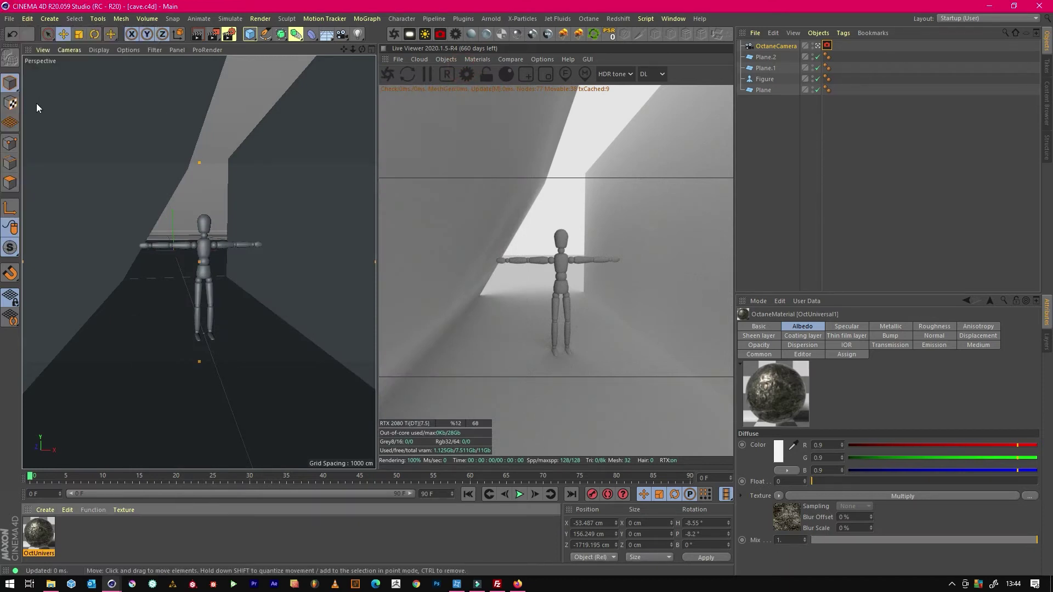
Reopen the rock material's node graph, lower its metallic value to nearly 0 and set its specular float to about 0.28
double_click(44, 530)
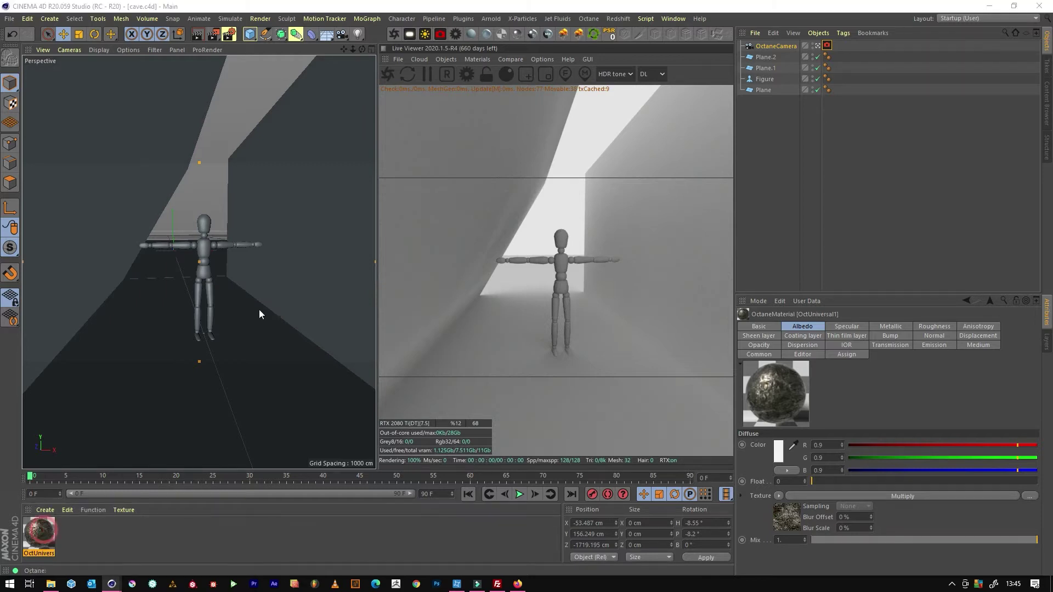
left_click(194, 214)
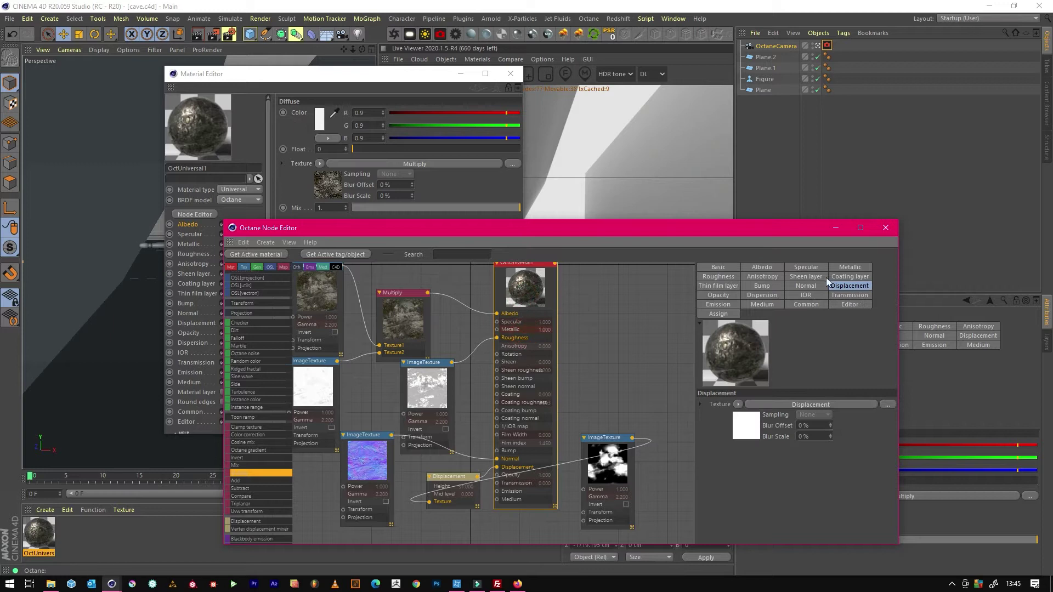
left_click(849, 268)
left_click_drag(790, 404, 706, 409)
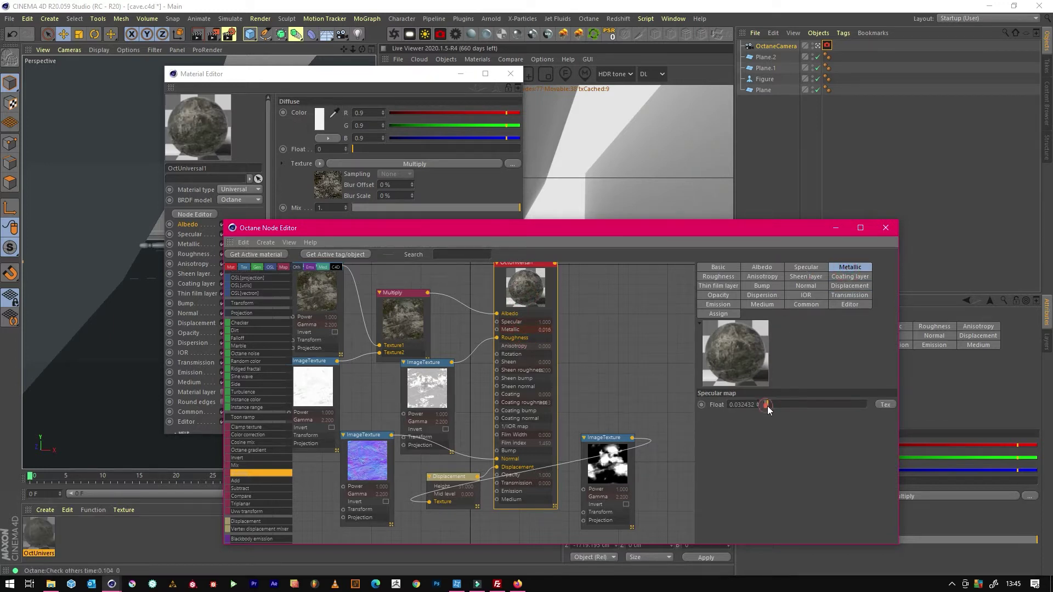
left_click(803, 268)
left_click_drag(794, 440, 805, 440)
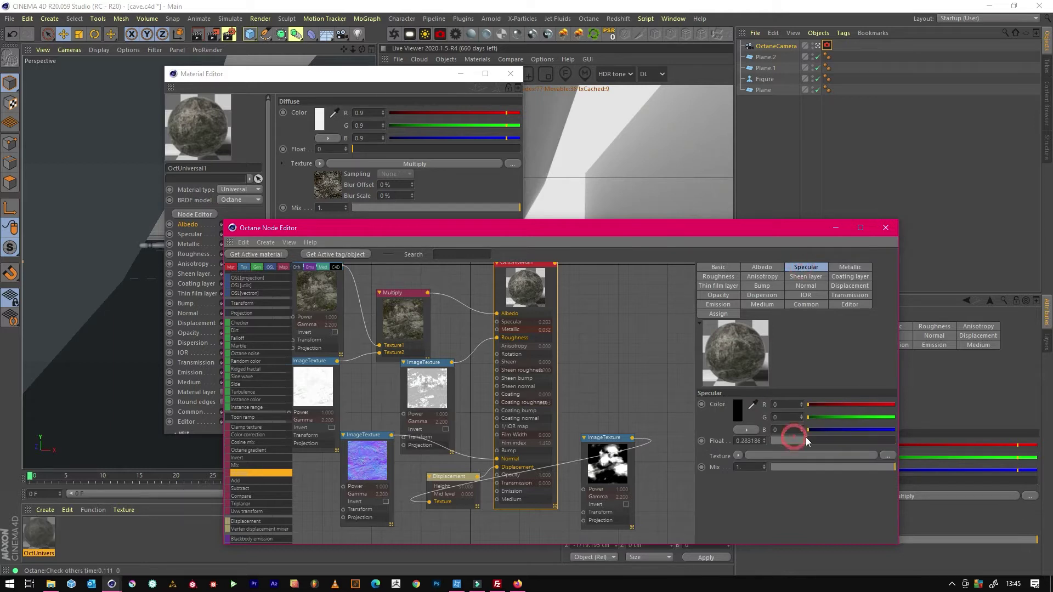
Close the node and material editors and save the project with the adjusted rock material
left_click(886, 227)
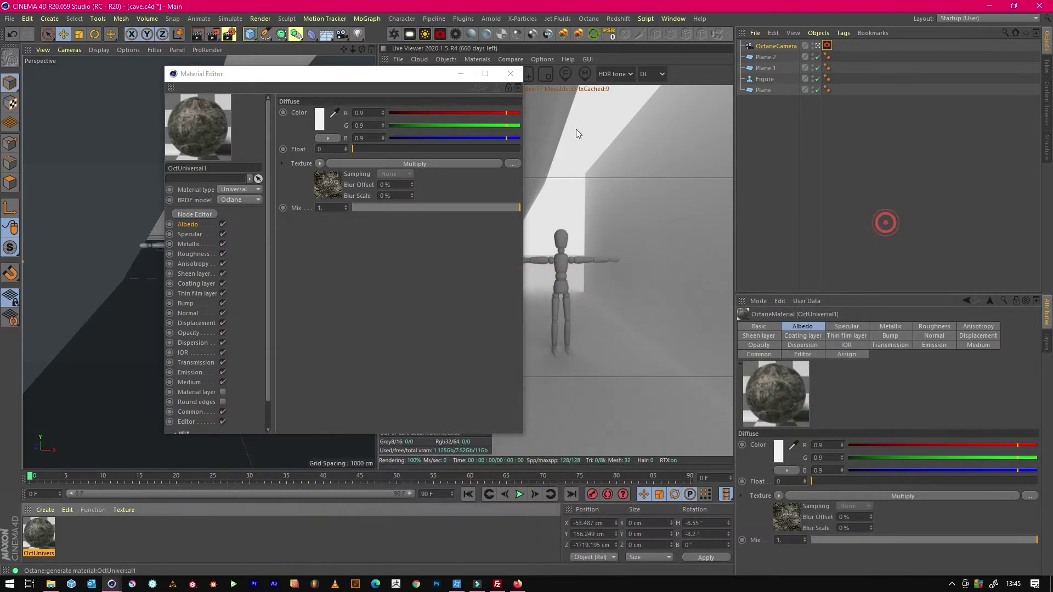
left_click(511, 74)
left_click(10, 18)
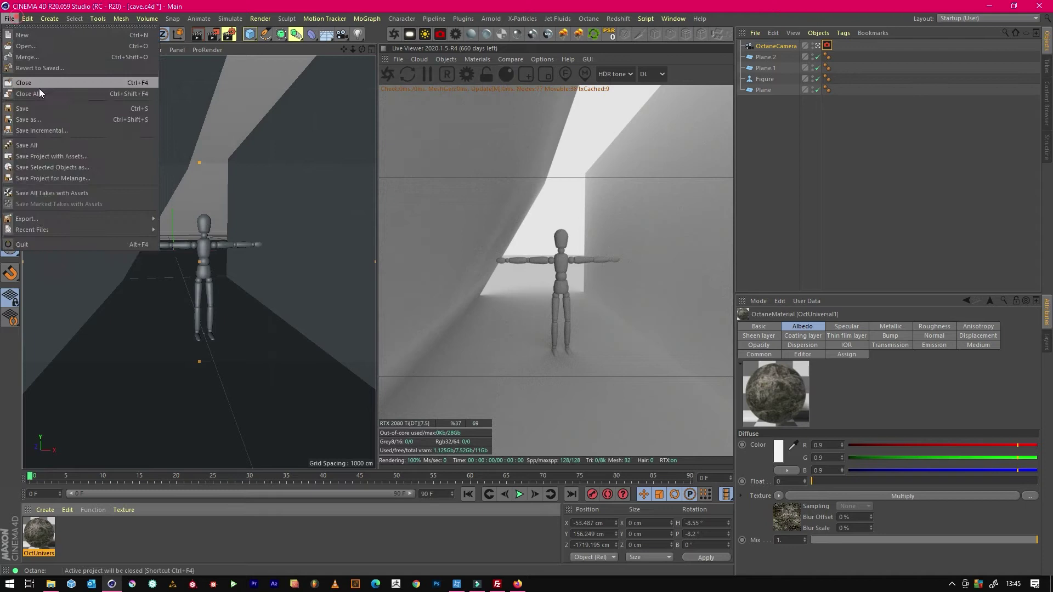
left_click(35, 108)
Apply the OctUniversal1 rock material to the floor plane and to both wall planes
mouse_move(39, 535)
left_mouse_down()
mouse_move(101, 470)
mouse_move(143, 321)
mouse_move(96, 254)
mouse_move(142, 364)
left_mouse_up()
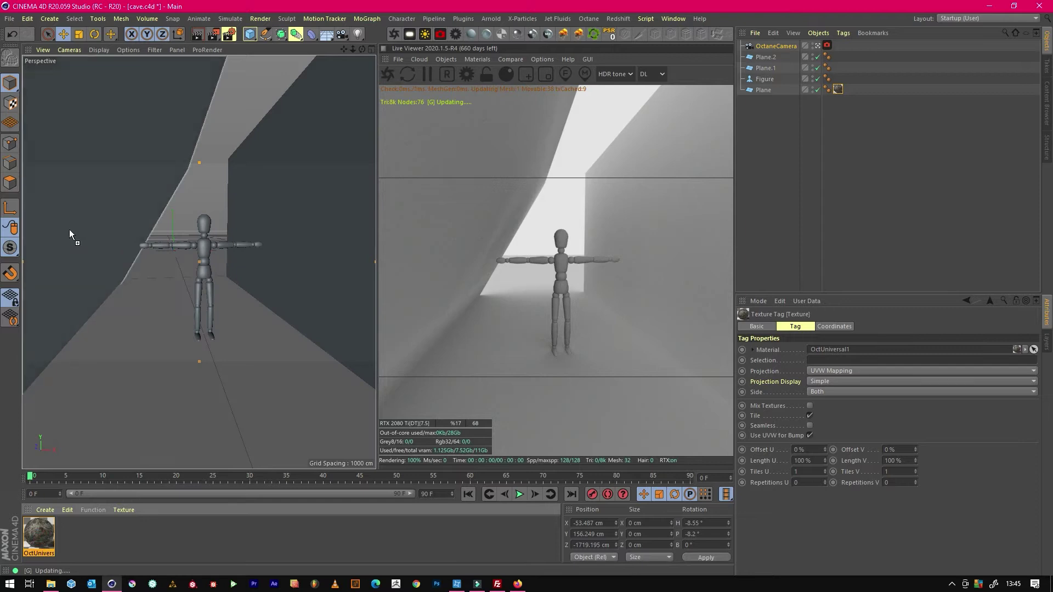
left_click_drag(69, 229, 69, 230)
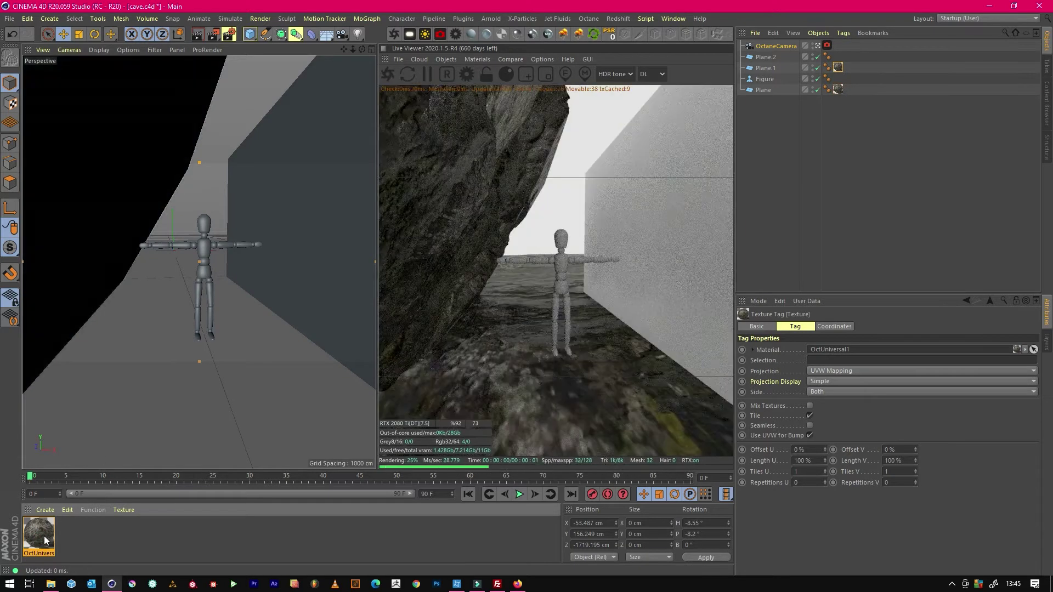
left_click_drag(39, 534, 292, 249)
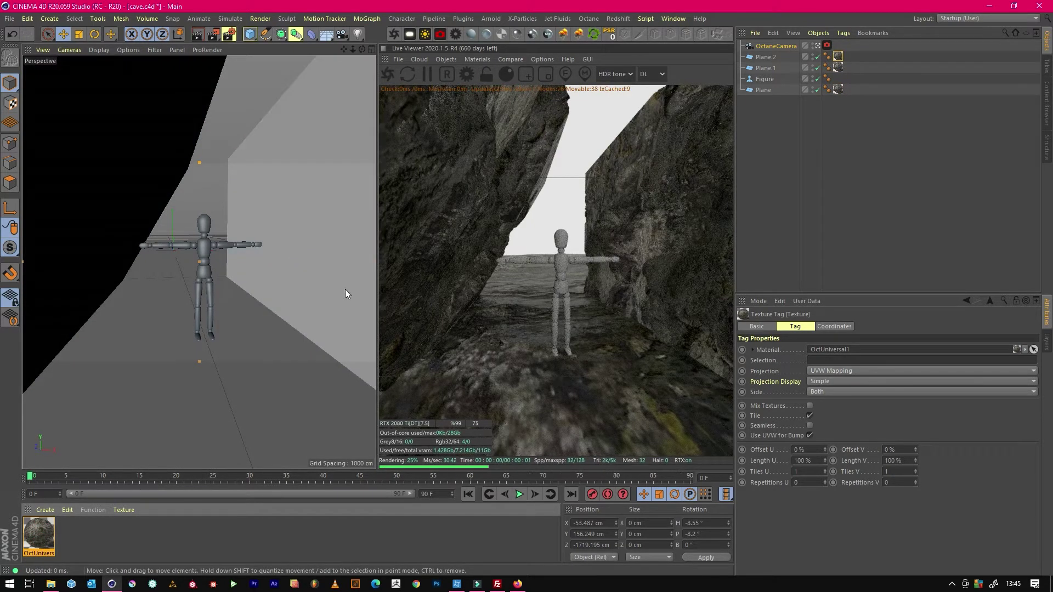
Disable Plane.2, Plane.1 and the Figure, and set the floor plane's rock texture to 5 tiles in both U and V
left_click_drag(817, 57, 818, 79)
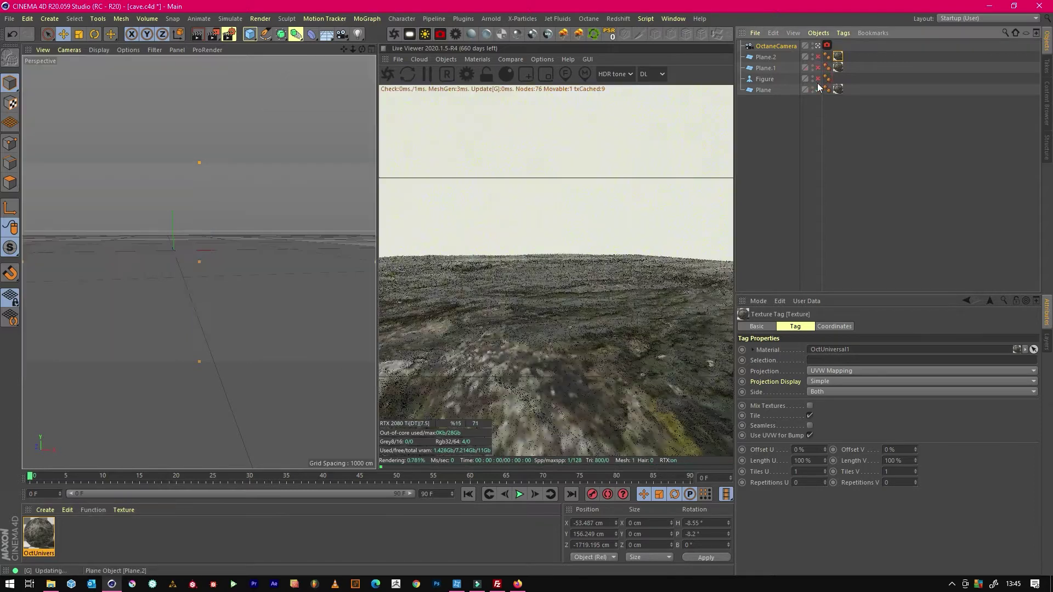
left_click(838, 88)
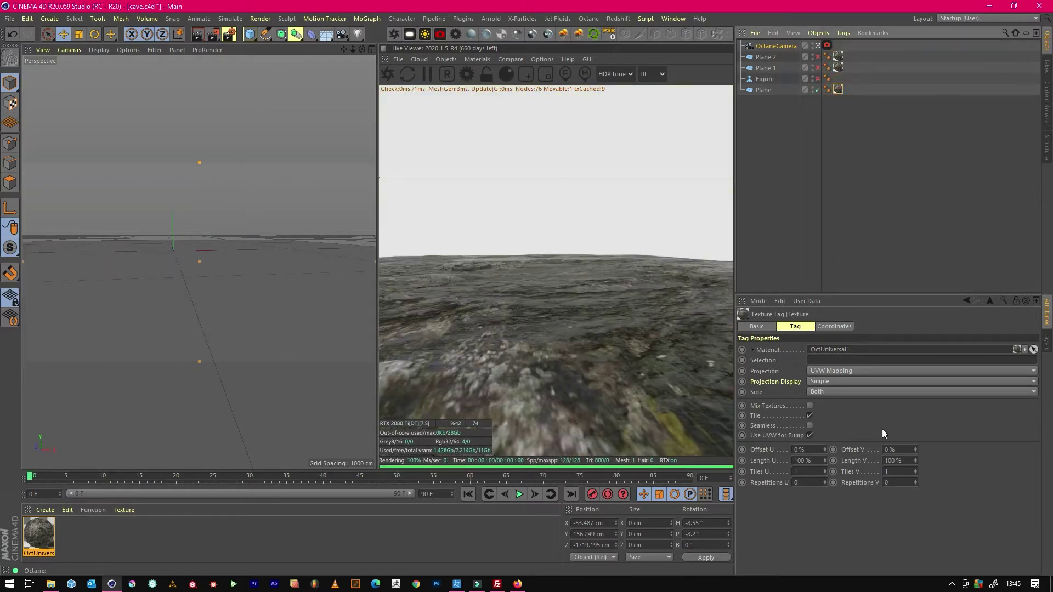
left_click(817, 472)
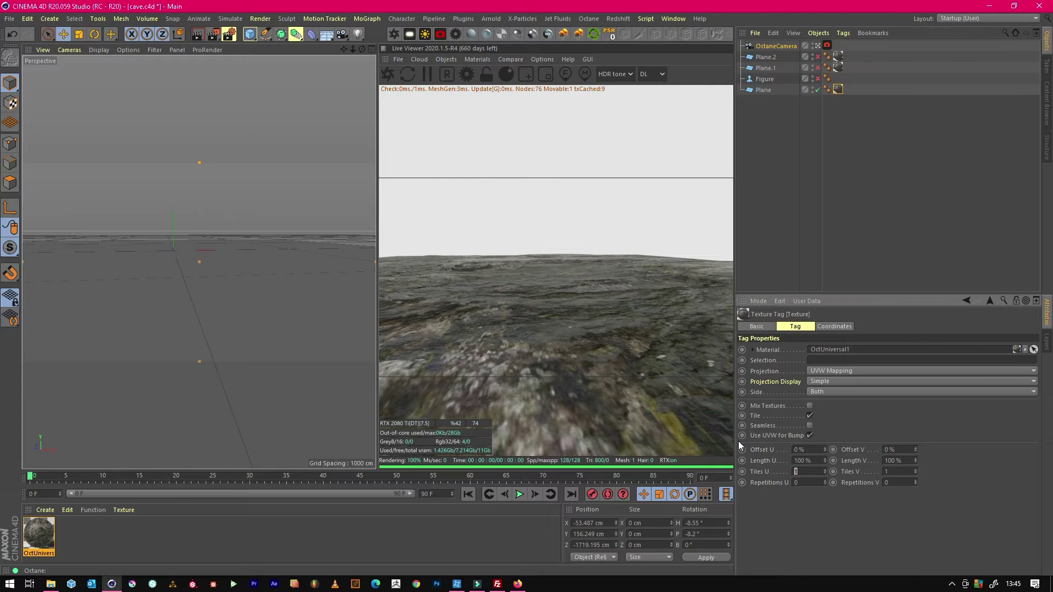
type("5")
key("Return")
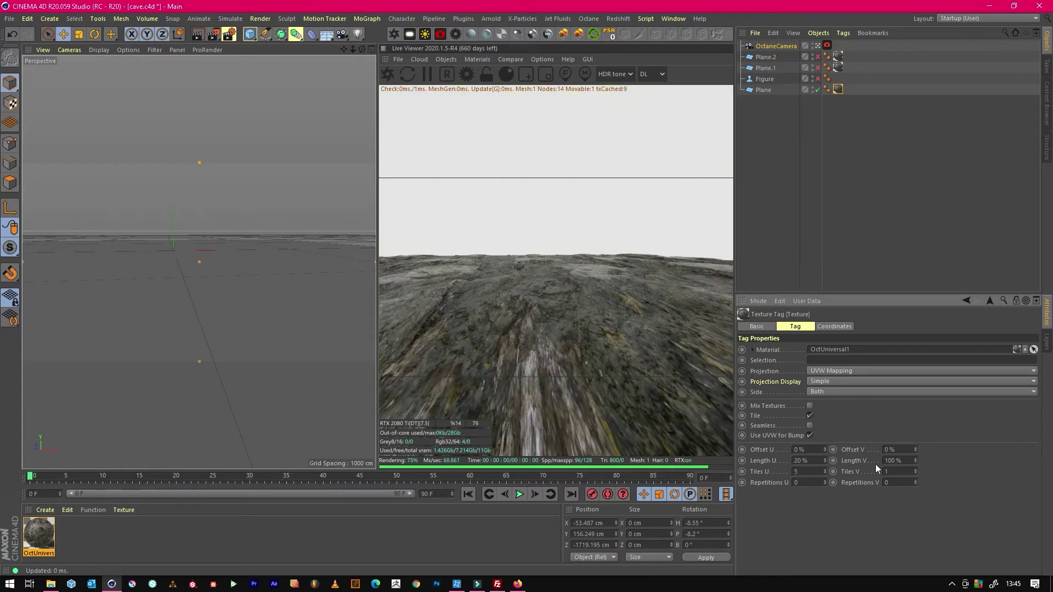
type("5")
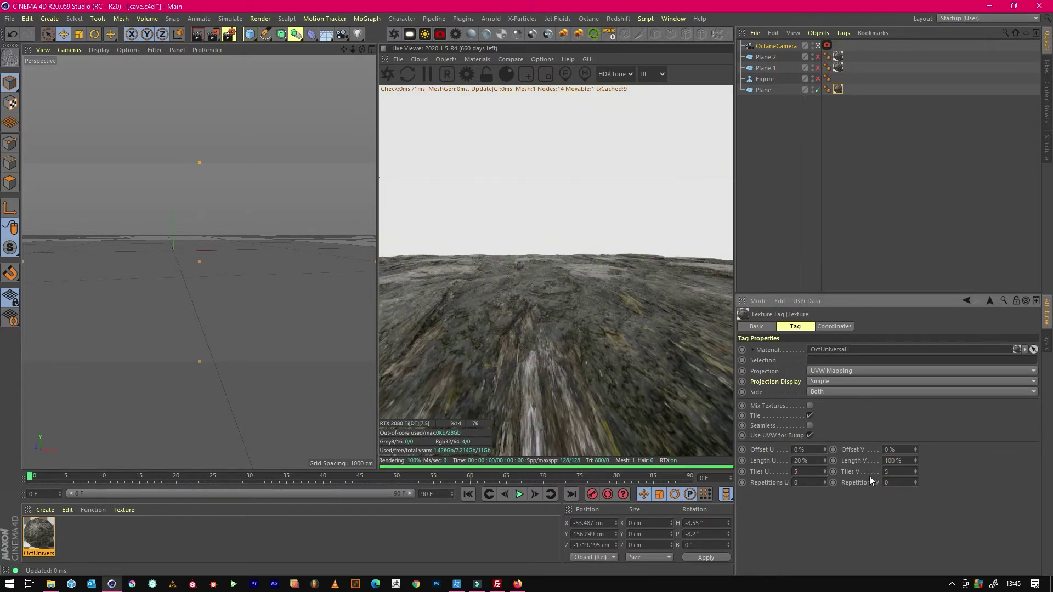
key("Return")
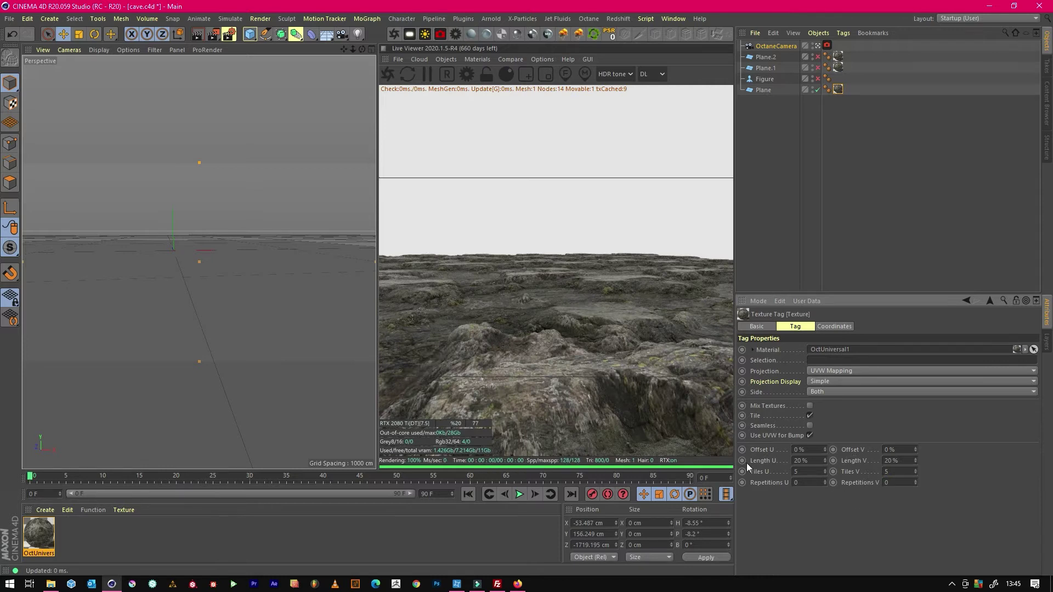
Lower the displacement height of the rock material, open its specular settings and close the Material Editor
double_click(37, 527)
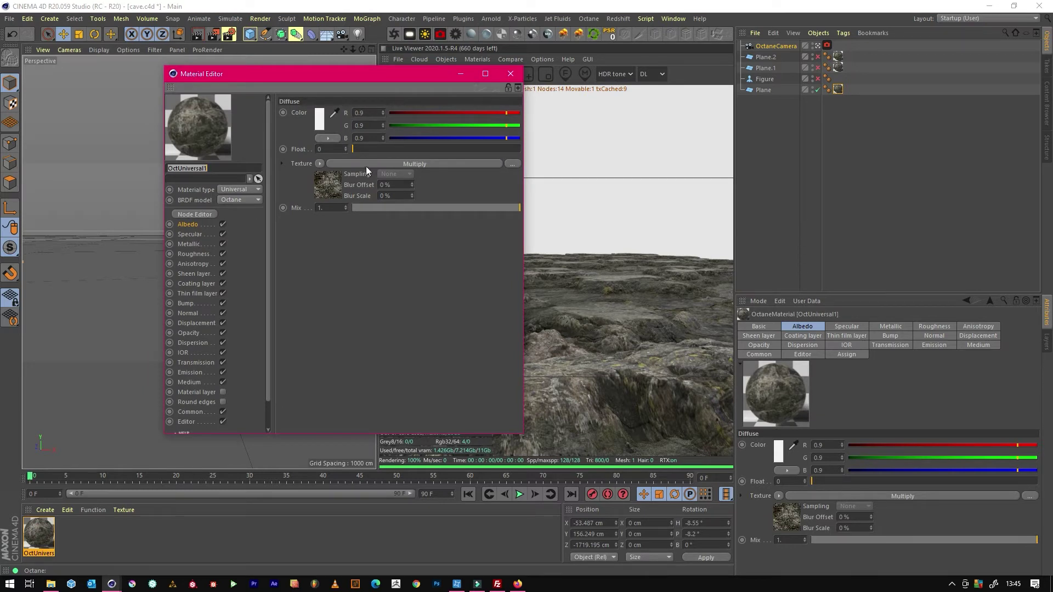
left_click(208, 324)
left_click(407, 112)
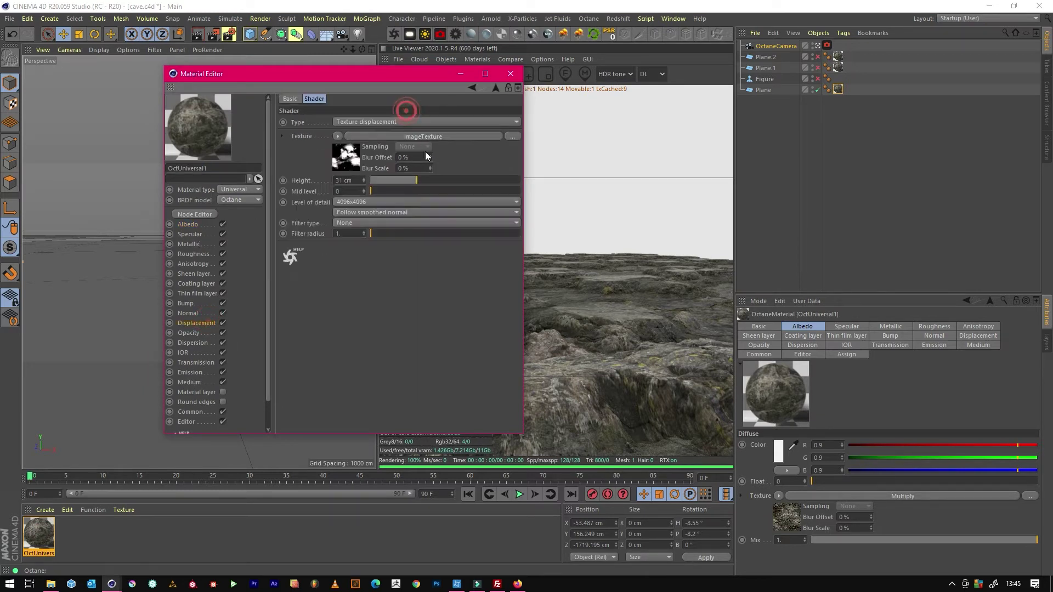
left_click_drag(407, 182, 354, 149)
left_click(198, 235)
left_click(510, 74)
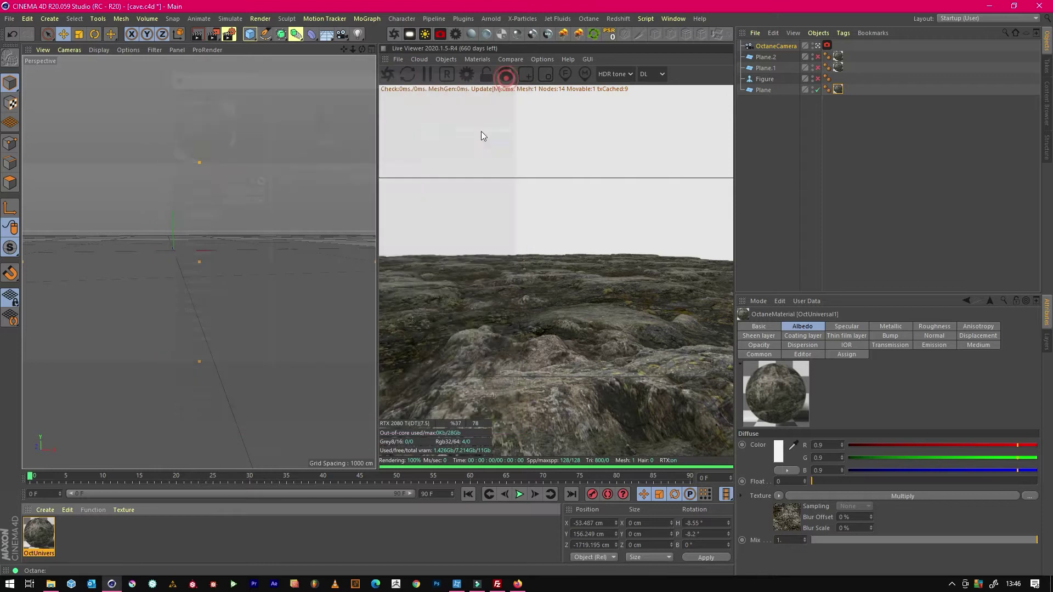
Enable Plane.1 again and set its rock texture to 3 tiles in U and 2 tiles in V
left_click(817, 67)
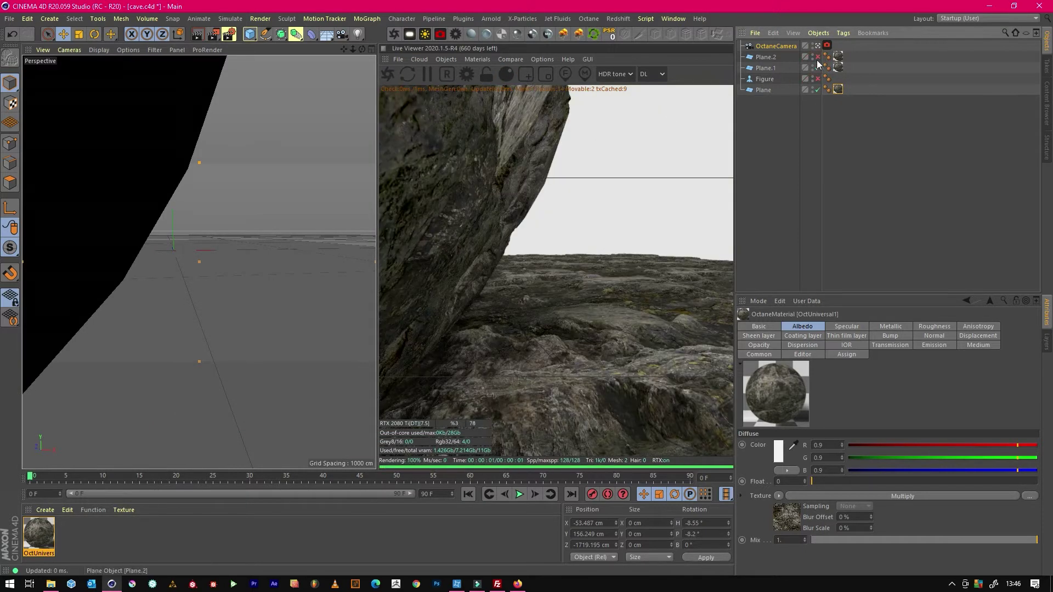
left_click(837, 67)
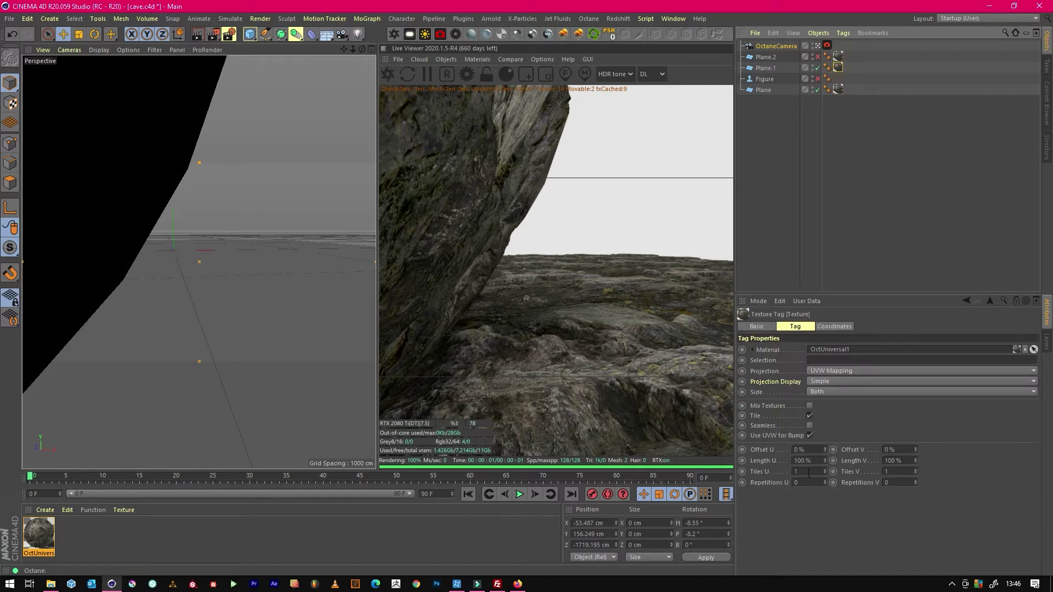
left_click(806, 471)
type("3")
key("Return")
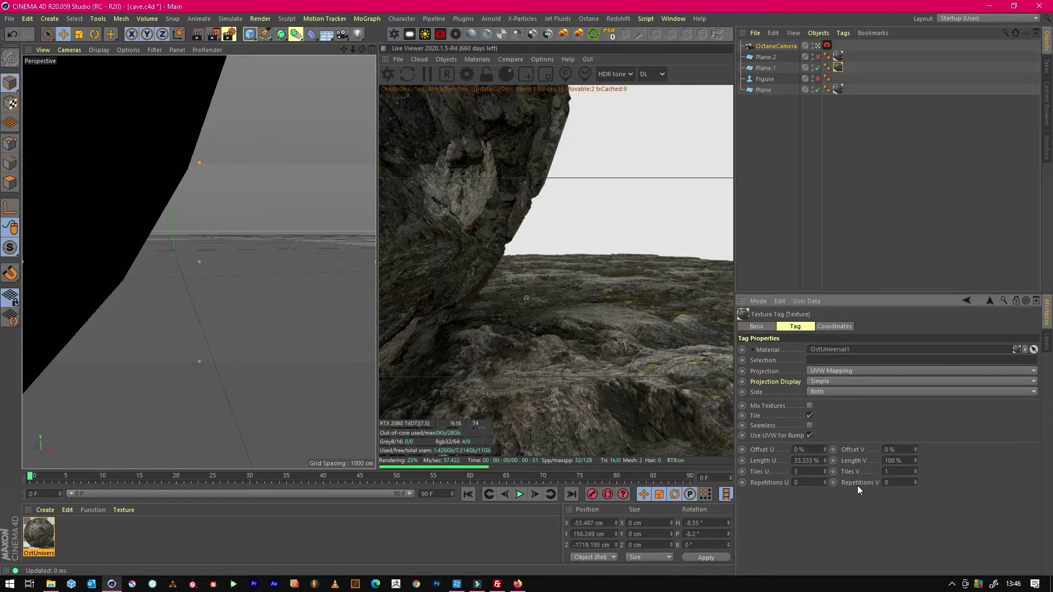
left_click(902, 472)
type("2")
key("Return")
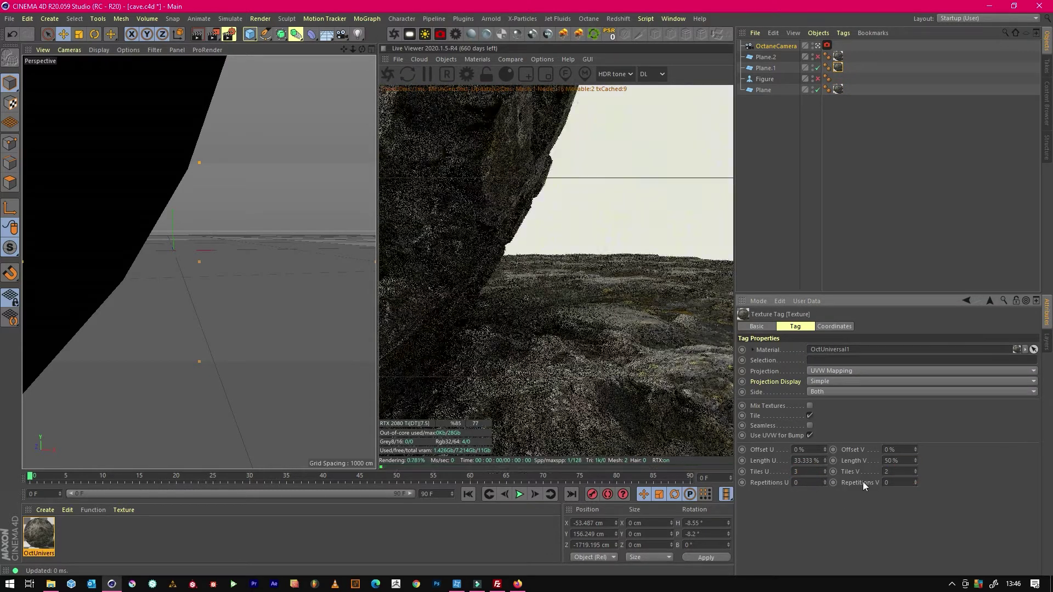
Enable Plane.2 again and set its rock texture to 4 tiles in U and 2 tiles in V
left_click(838, 56)
left_click(817, 56)
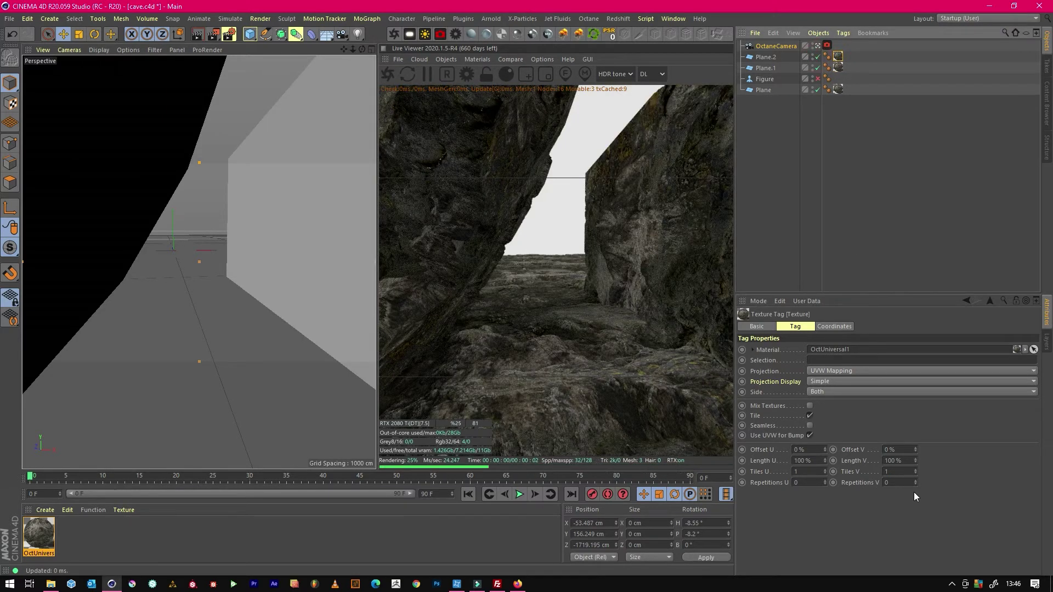
left_click(806, 471)
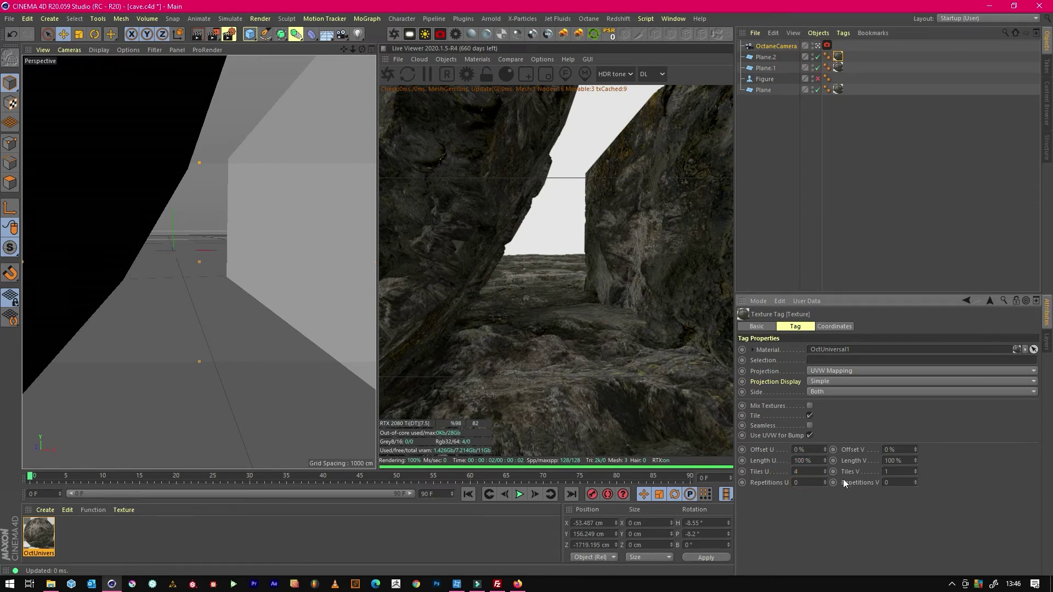
left_click_drag(898, 471, 860, 469)
type("2")
key("Return")
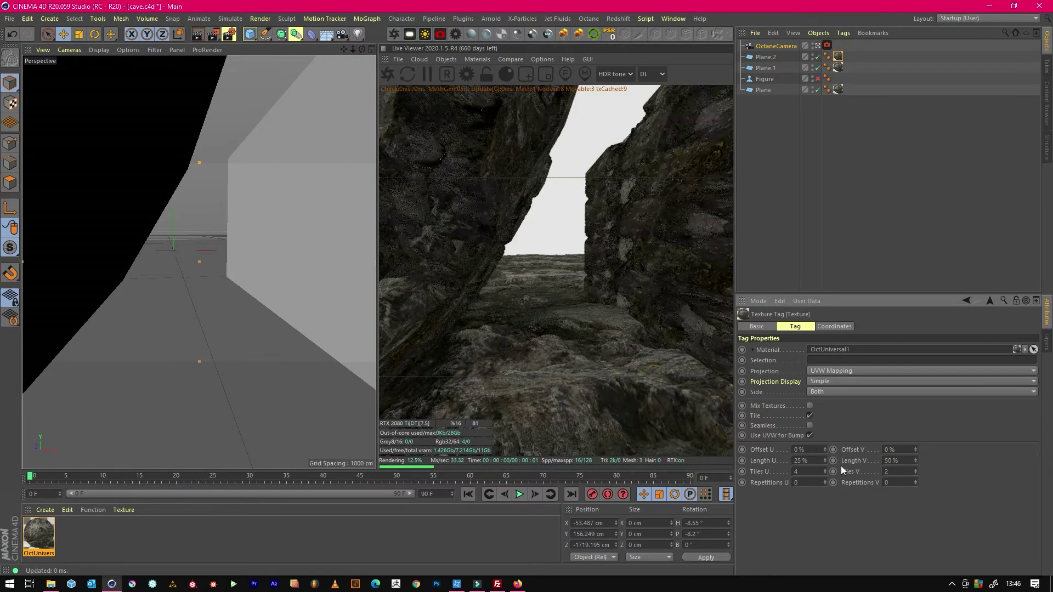
Fine-tune the rock texture tiling on Plane.2 to 2.61 tiles in U and 1.34 tiles in V
left_click(903, 473)
left_click_drag(915, 471, 915, 506)
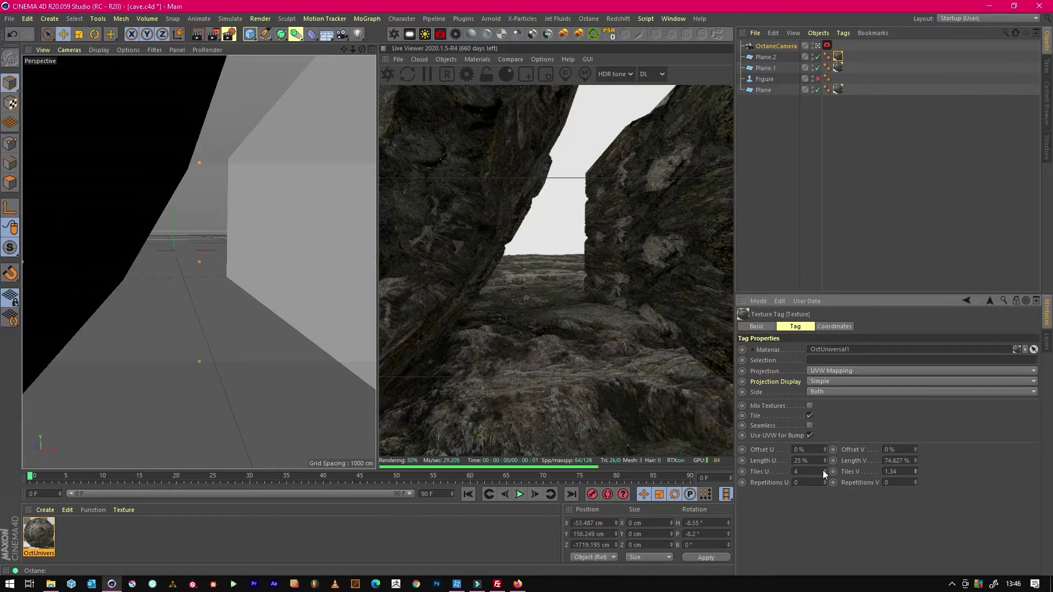
left_click_drag(826, 471, 827, 469)
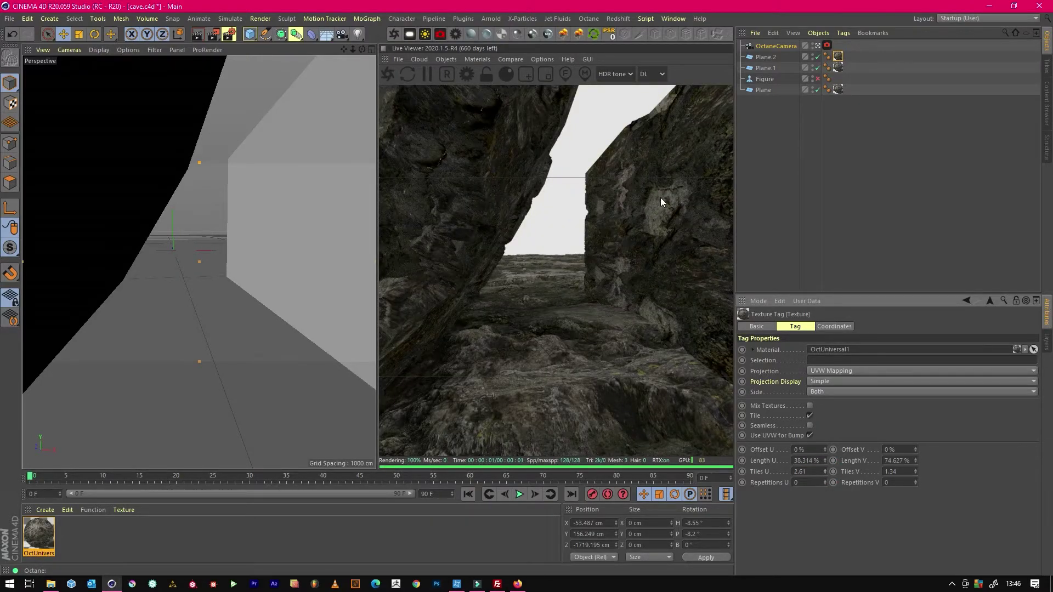
Move the Plane.2 wall inward to about 102 cm in X and rotate it to a bank of about 79° so it leans over the passage
left_click(660, 197)
left_click(293, 138)
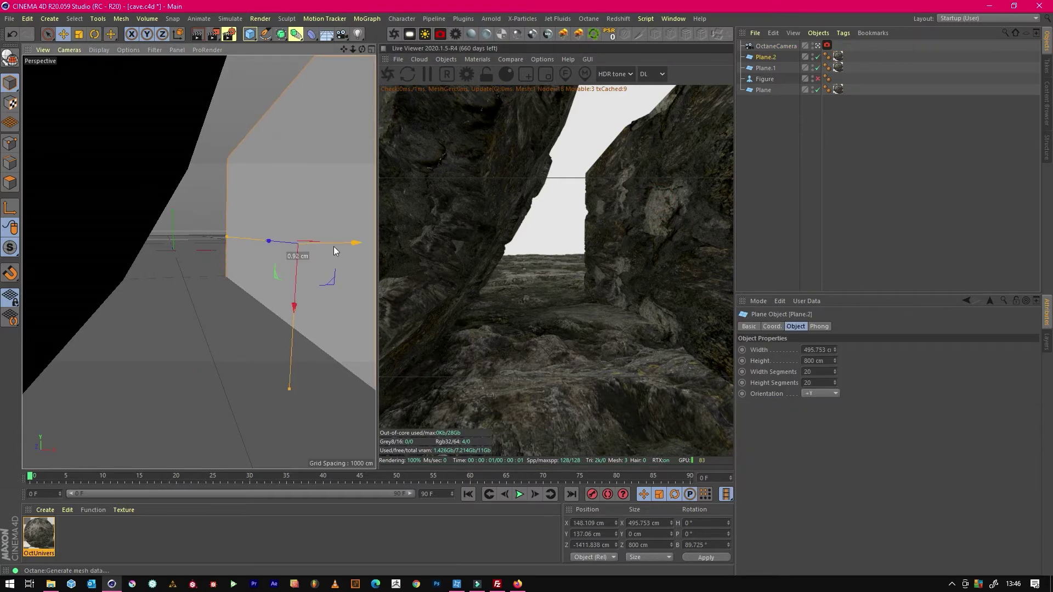
left_click_drag(333, 246, 311, 242)
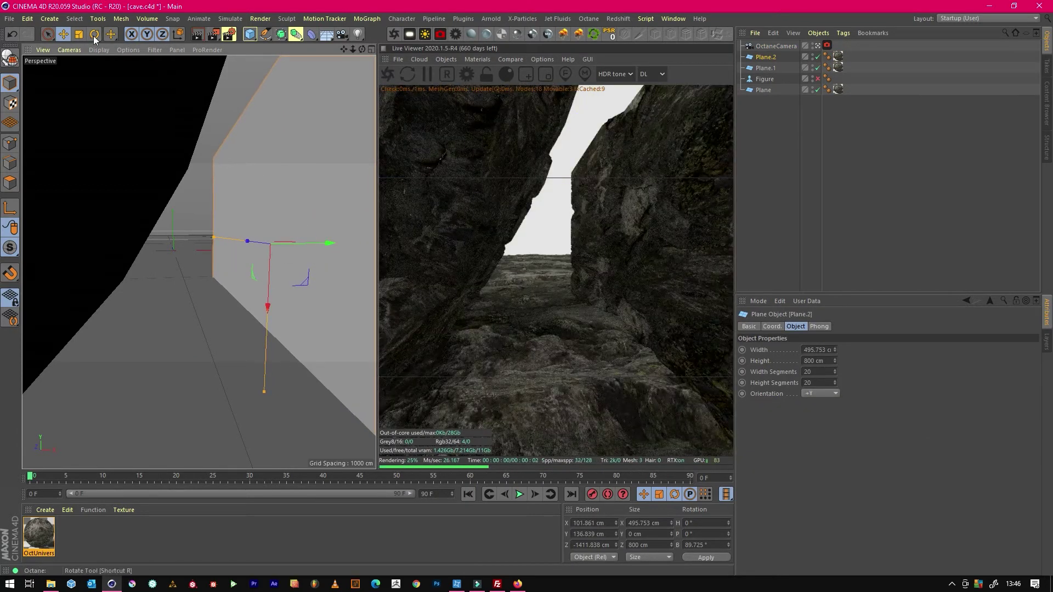
left_click(94, 34)
left_click_drag(237, 228, 288, 250)
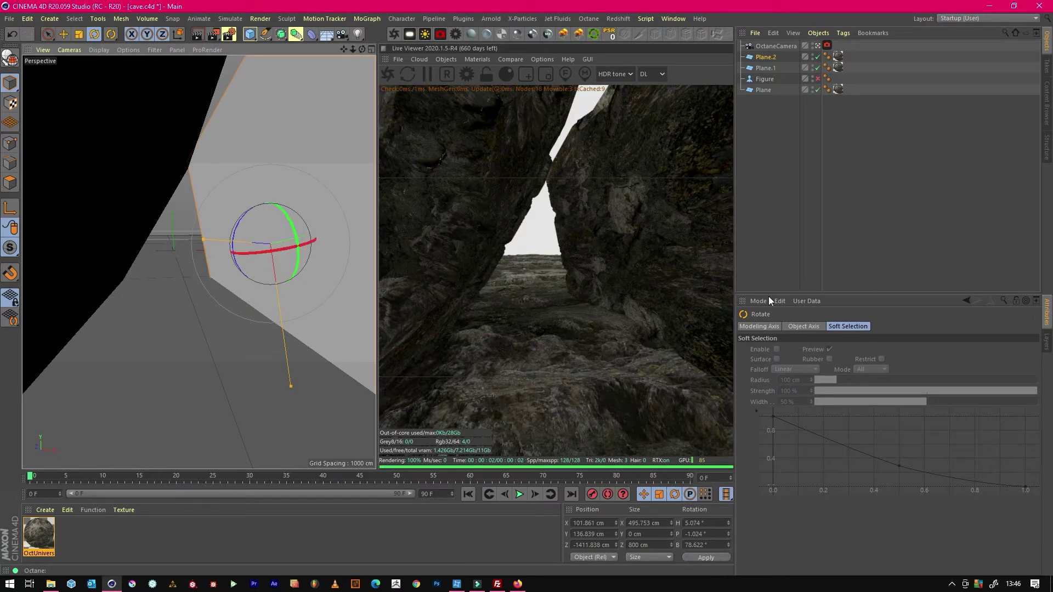
left_click(64, 34)
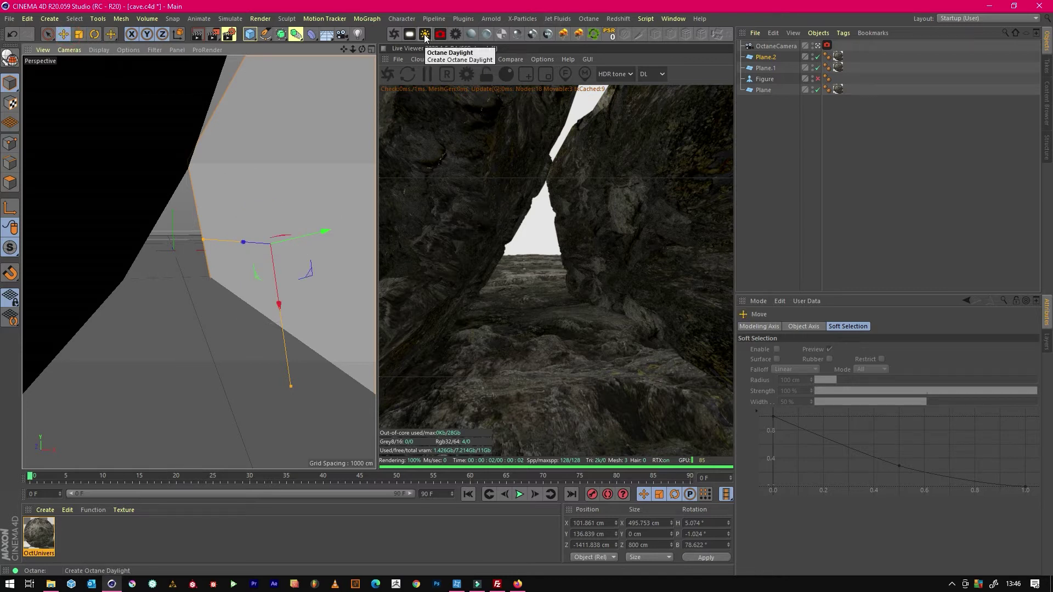
Add an Octane Daylight to the cave scene and set its power to about 2.29
left_click(425, 36)
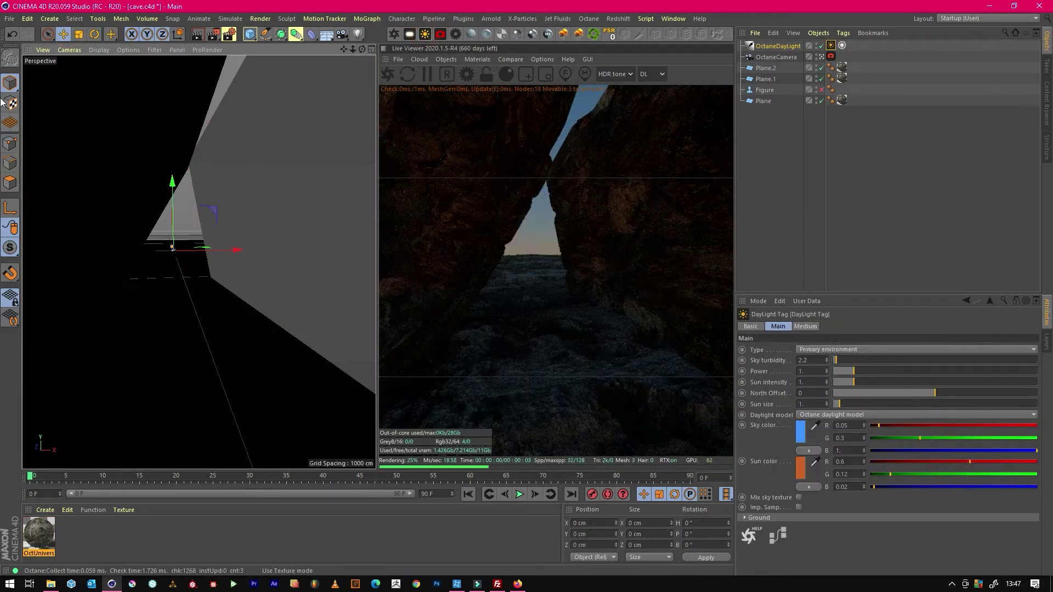
left_click(7, 18)
left_click(33, 93)
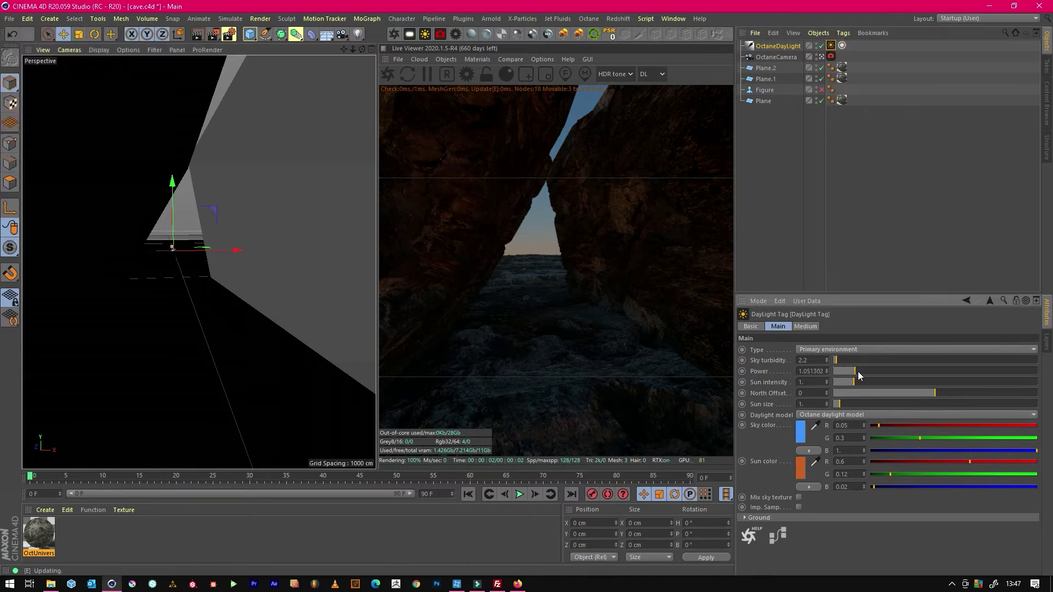
left_click_drag(855, 371, 879, 371)
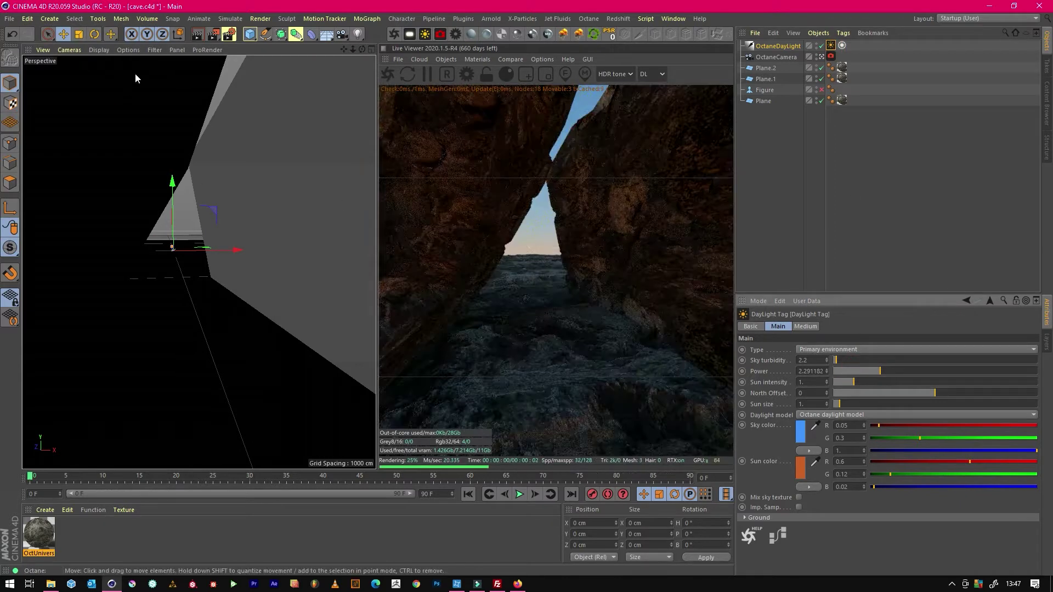
Rotate the daylight to about H 157°, P -48°, B 50° so sunlight falls through the gap onto the cave floor
left_click(94, 34)
mouse_move(175, 236)
left_mouse_down()
mouse_move(179, 264)
mouse_move(179, 225)
mouse_move(277, 265)
mouse_move(176, 239)
left_mouse_up()
left_click_drag(158, 277, 206, 323)
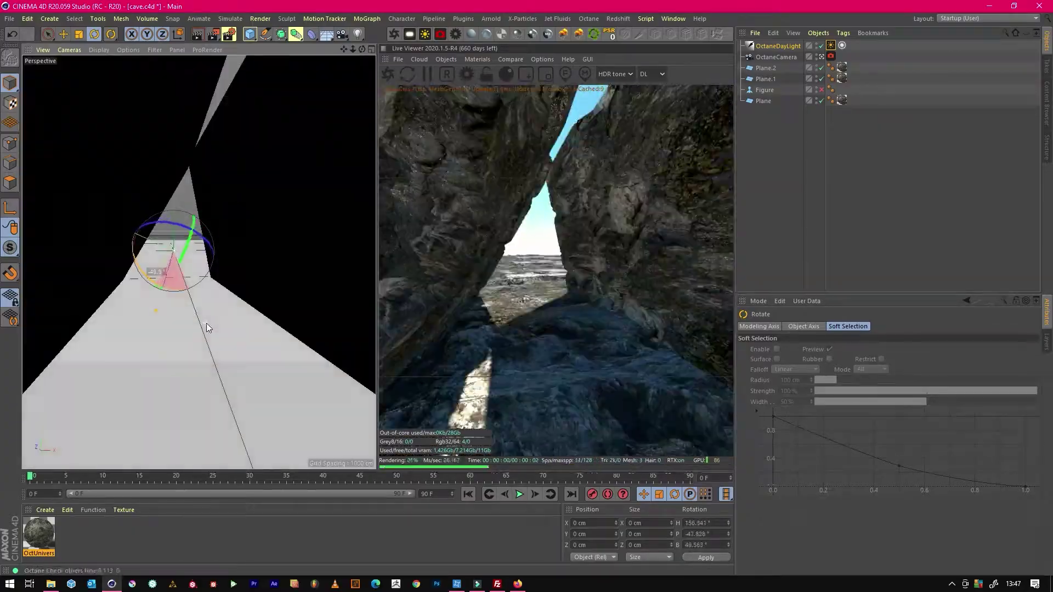
Set the f-stop in the Octane camera tag's thin lens settings to about 2.67
double_click(42, 530)
left_click(520, 68)
mouse_move(874, 382)
left_mouse_down()
mouse_move(847, 382)
mouse_move(864, 379)
left_mouse_up()
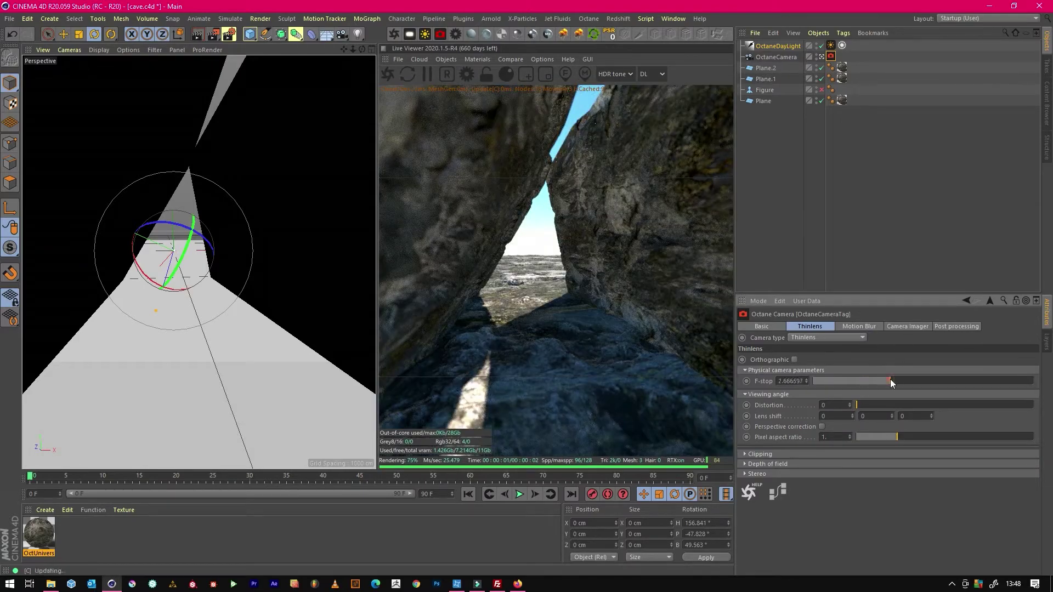
left_click(890, 380)
Set the camera's focal length to 18 mm and move the camera lower, to about X -31, Y 95, Z -1732 cm
left_click(774, 57)
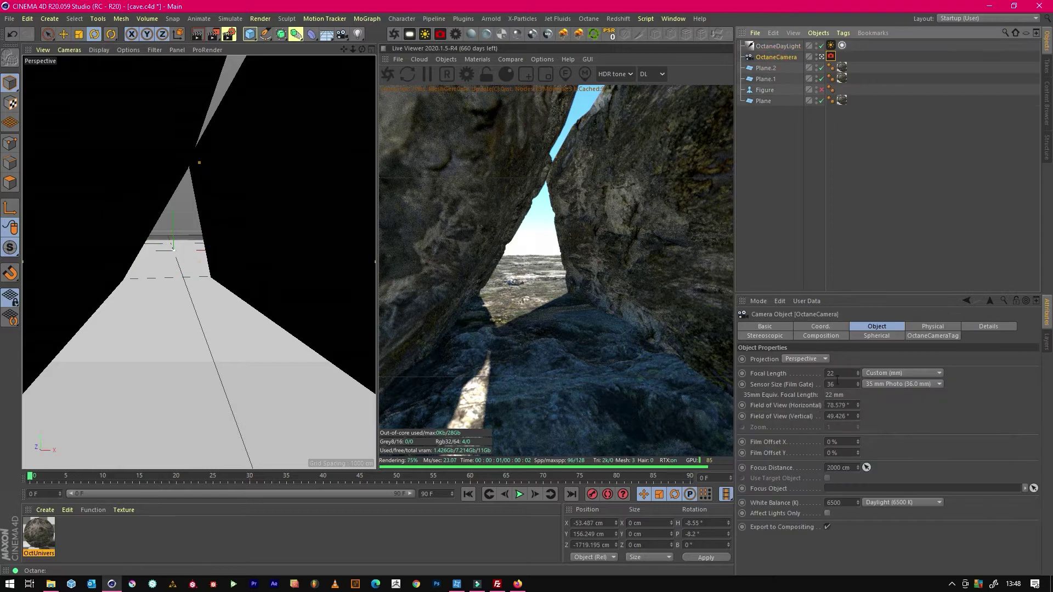
double_click(839, 373)
type("18")
key("Return")
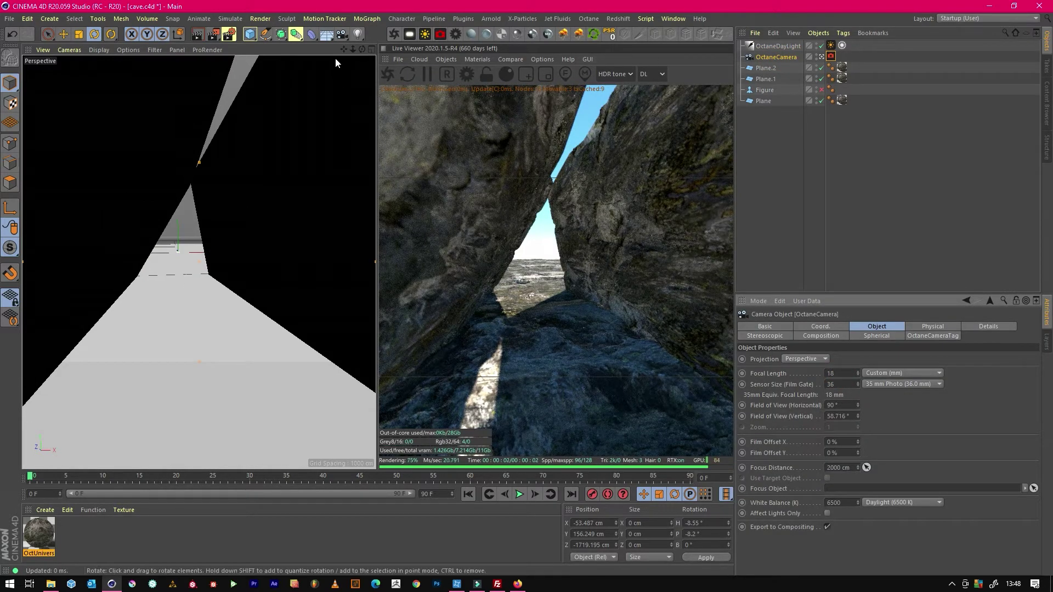
mouse_move(344, 49)
left_mouse_down()
mouse_move(334, 61)
mouse_move(362, 51)
mouse_move(345, 47)
mouse_move(360, 57)
left_mouse_up()
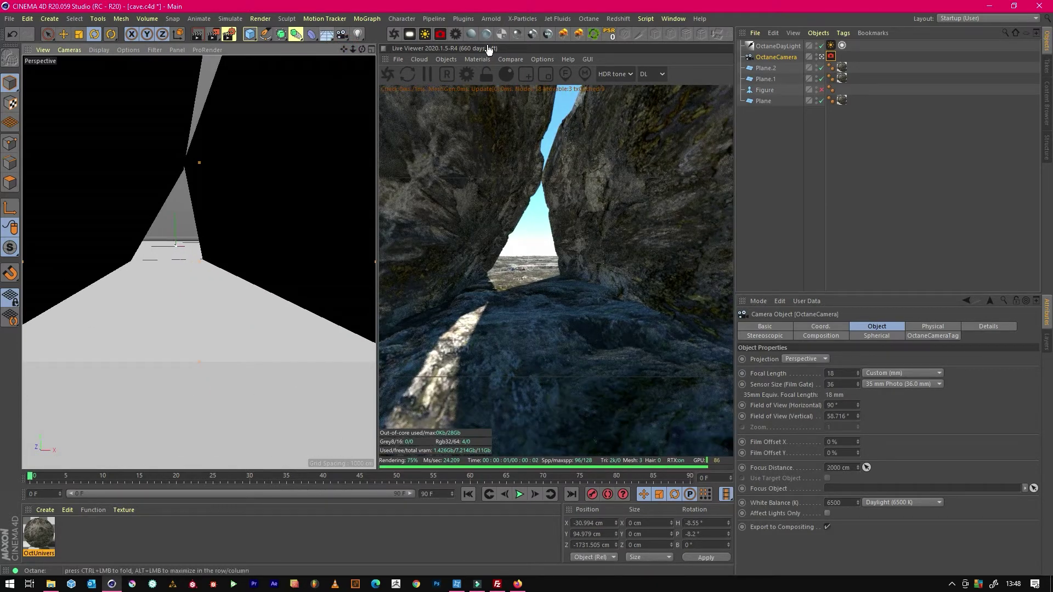
Duplicate the 4000 × 4000 cm ground plane in place
left_click_drag(249, 34, 348, 77)
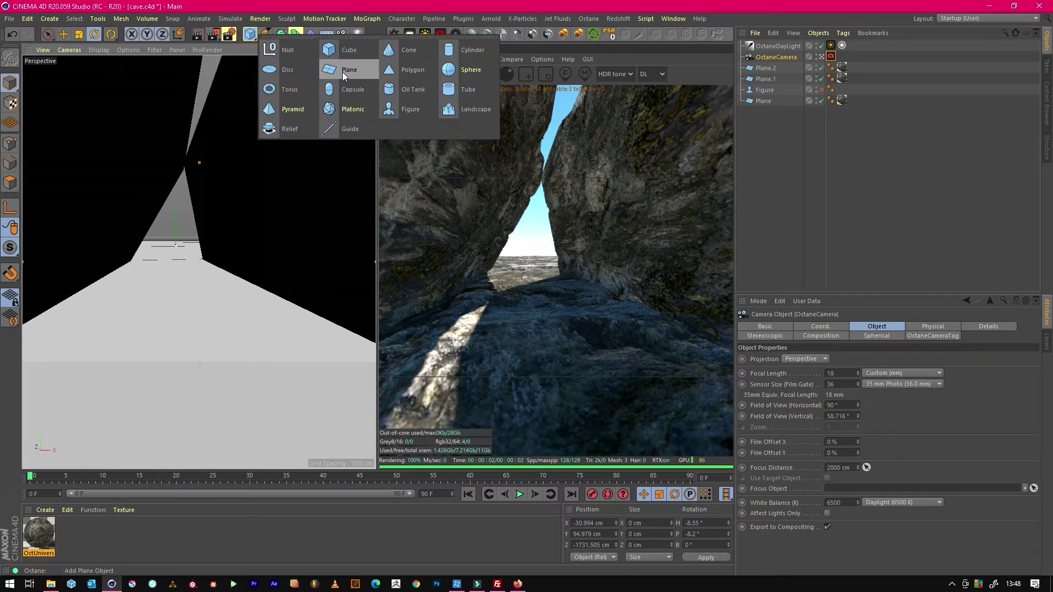
left_click(343, 71)
left_click(175, 372)
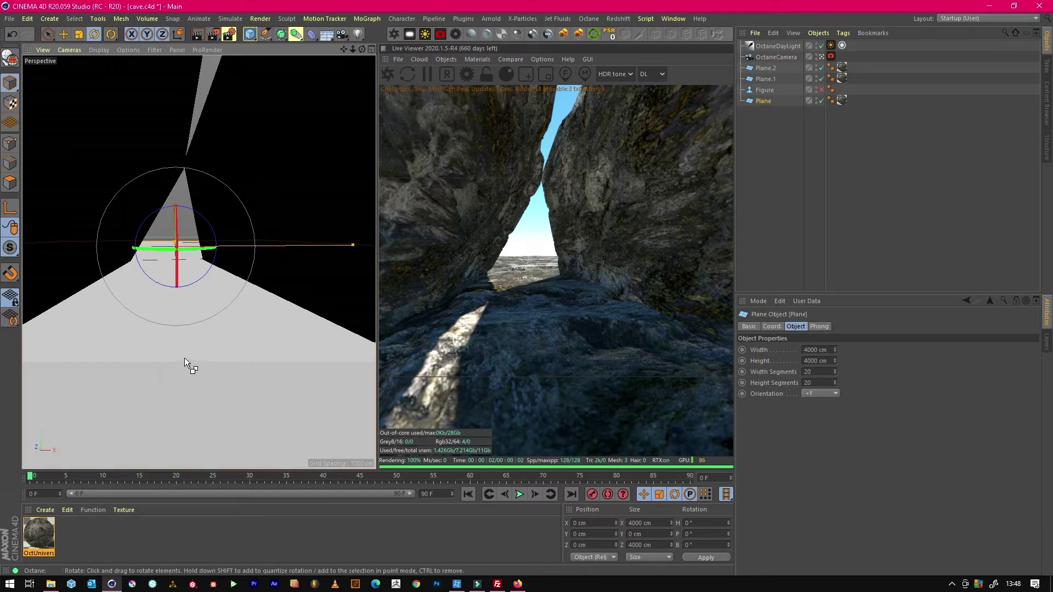
key("ctrl+v")
Apply a new Octane specular material to the duplicated ground plane and raise the plane to about Y 13.26 cm
left_click(500, 34)
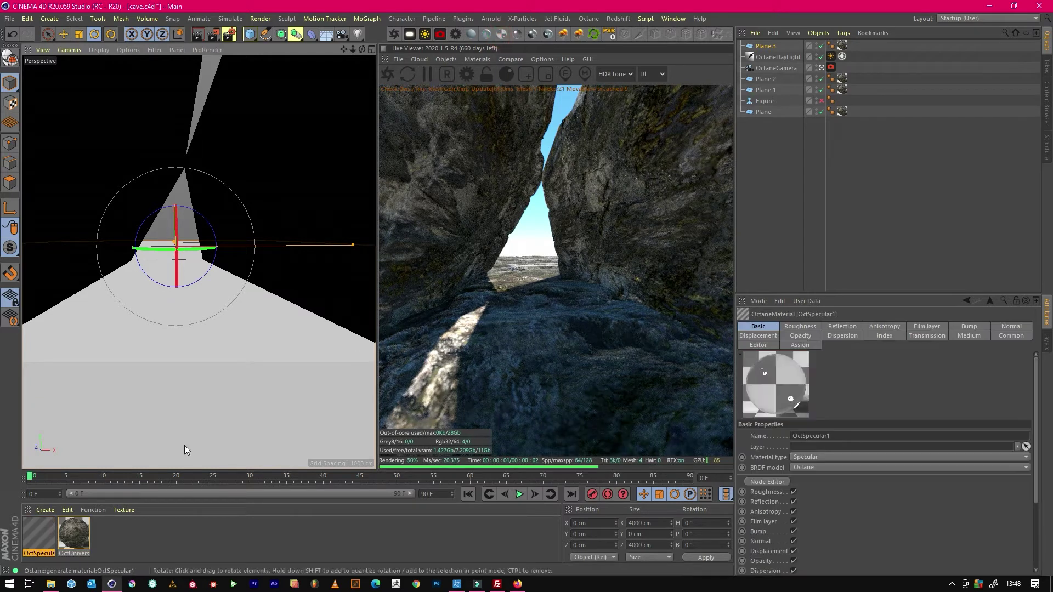
left_click_drag(38, 534, 163, 313)
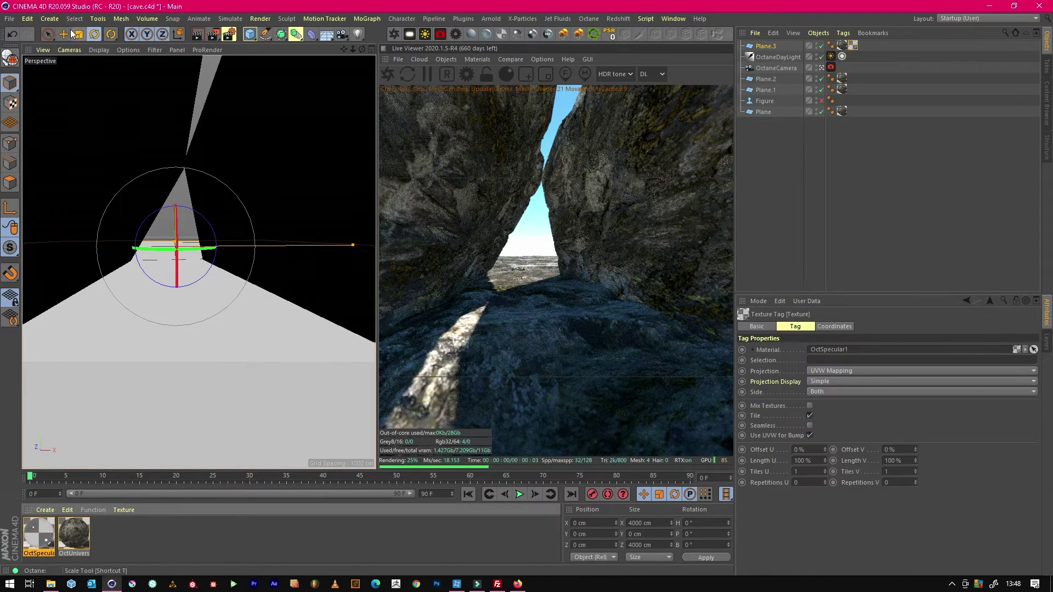
left_click(64, 34)
mouse_move(174, 195)
left_mouse_down()
mouse_move(175, 183)
mouse_move(186, 186)
left_mouse_up()
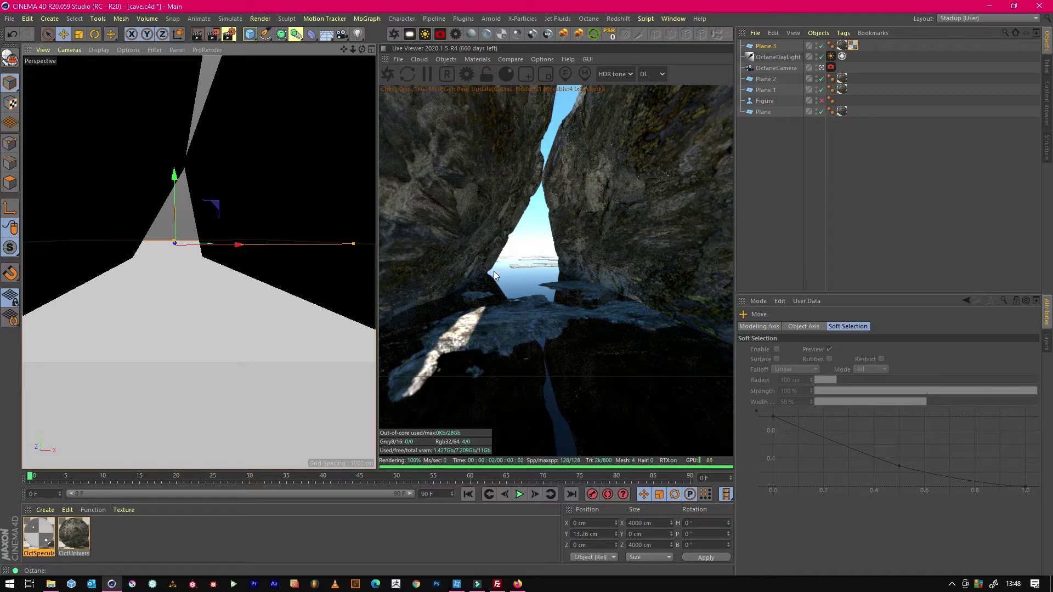
Increase the texture displacement height of the rock material OctUniversal1
double_click(73, 534)
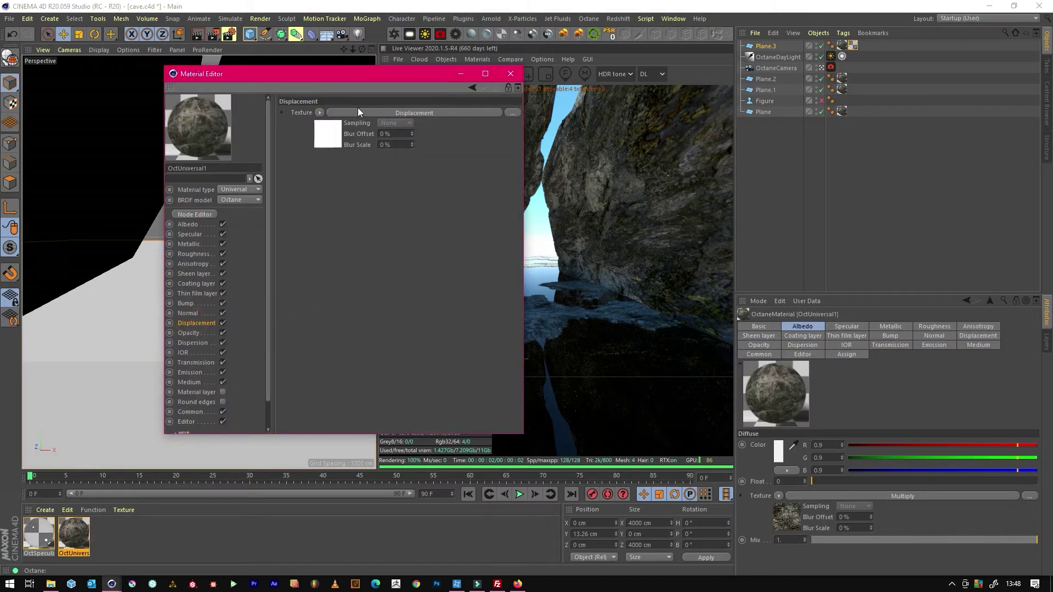
left_click(370, 112)
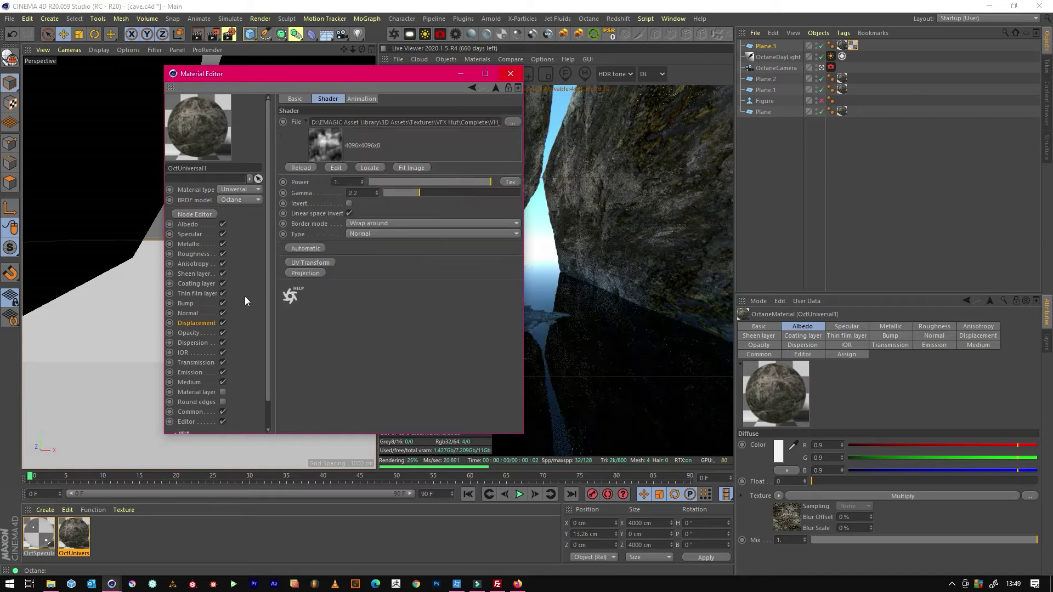
left_click(193, 325)
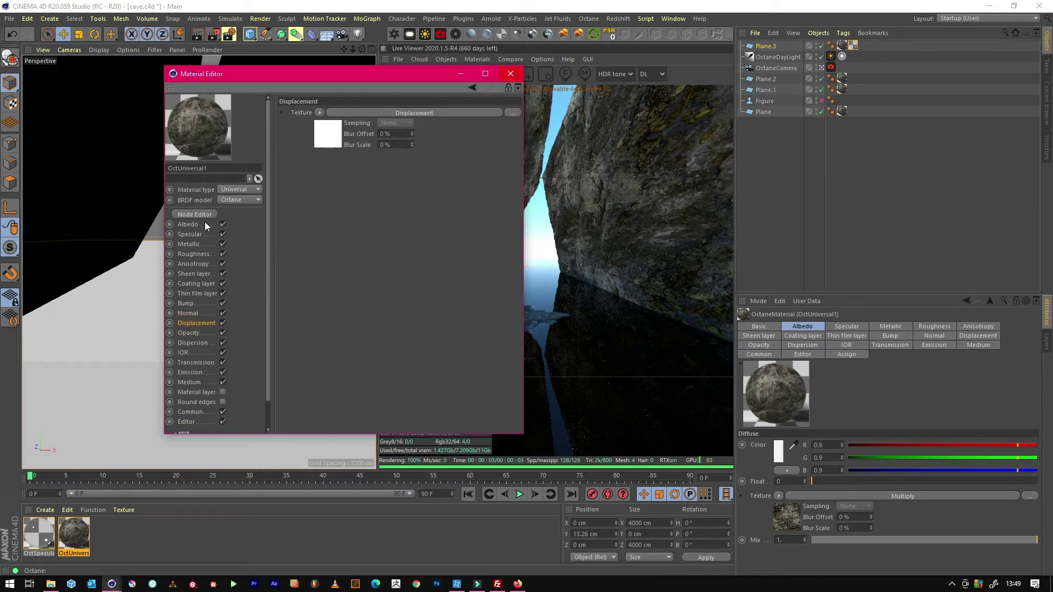
left_click(414, 112)
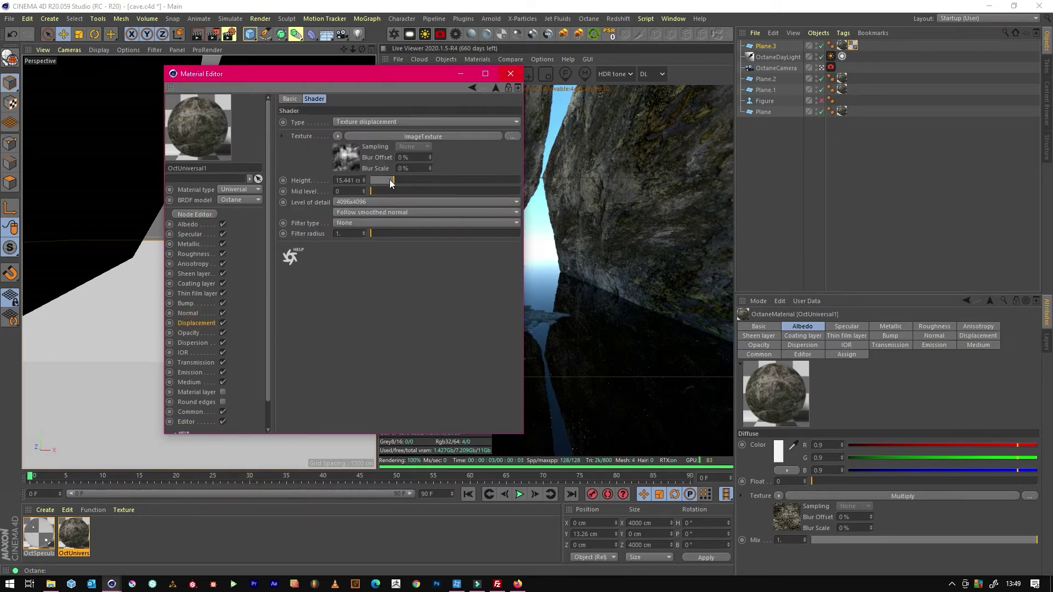
left_click_drag(389, 179, 450, 186)
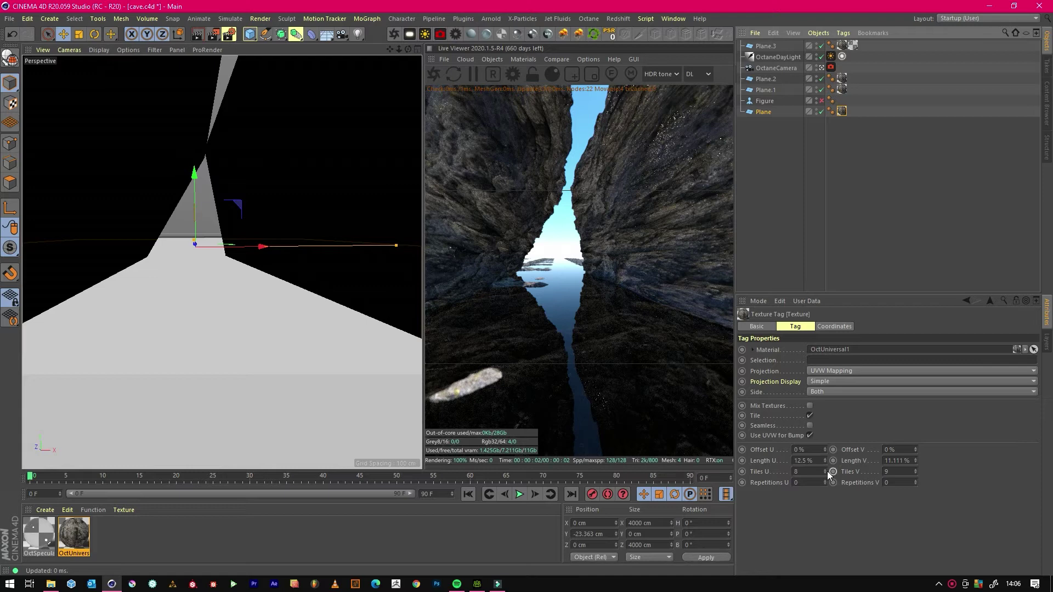
Set Tiles U on the ground plane's rock texture to about 8.12 and disable the specular water plane
left_click_drag(826, 471, 825, 464)
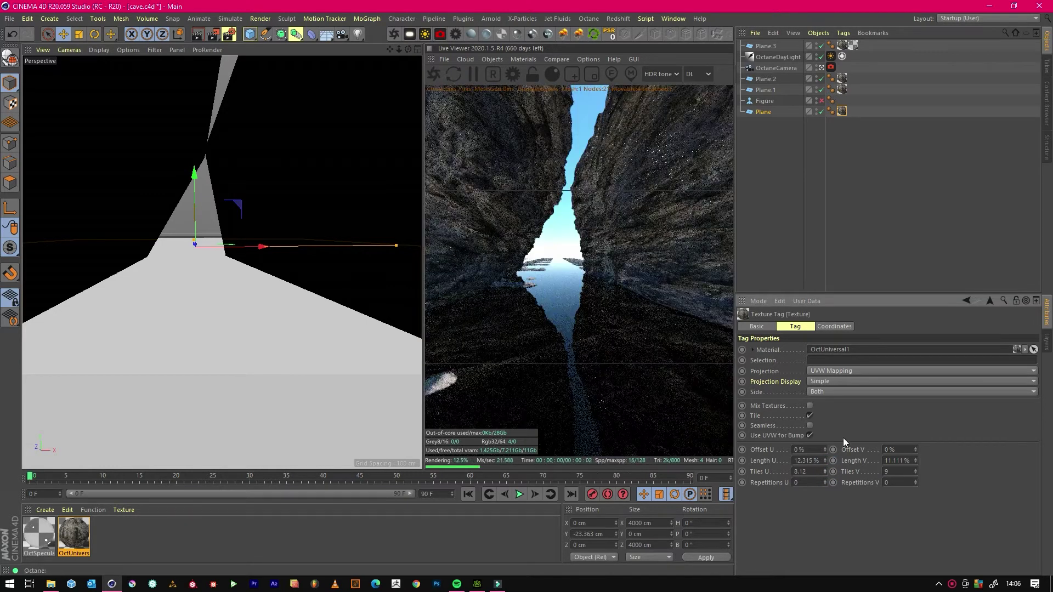
left_click(820, 46)
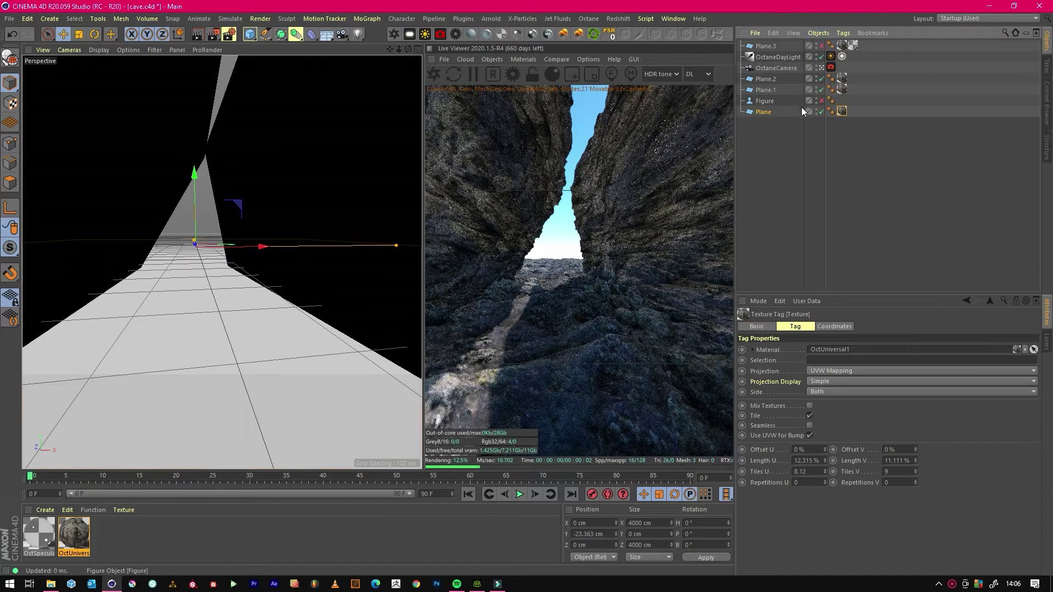
Adjust the rock texture tiling on the Plane.1 wall, lowering Tiles U and setting Tiles V to about 2.24
left_click(842, 89)
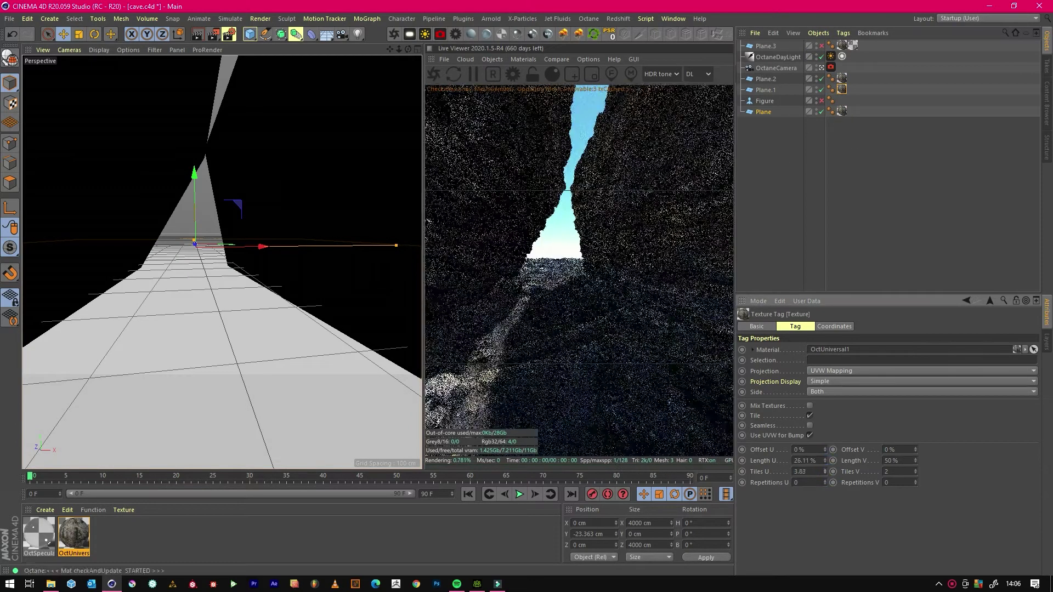
left_click_drag(914, 471, 915, 426)
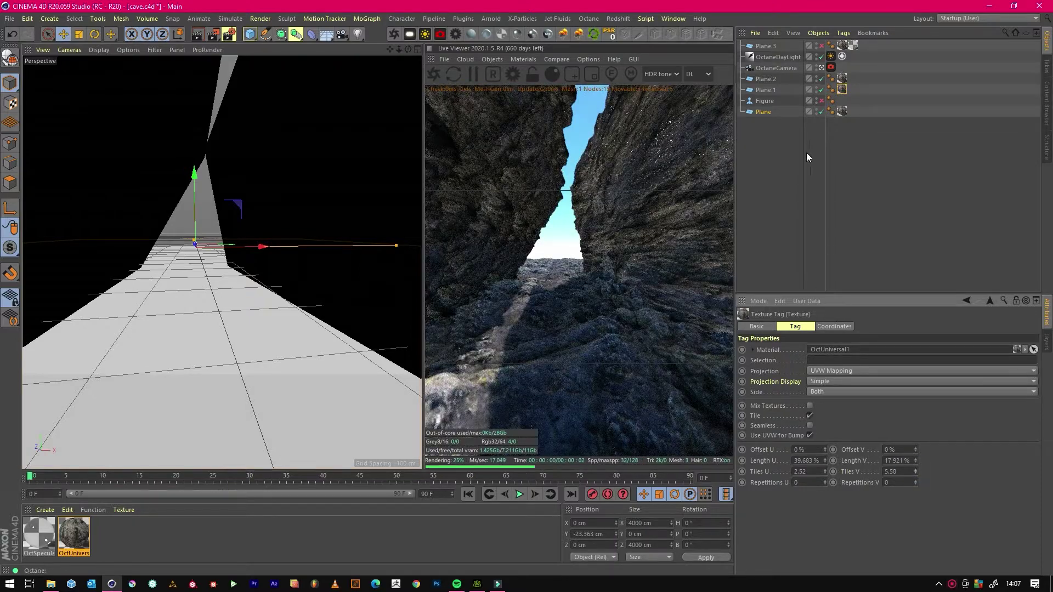
left_click_drag(916, 470, 916, 491)
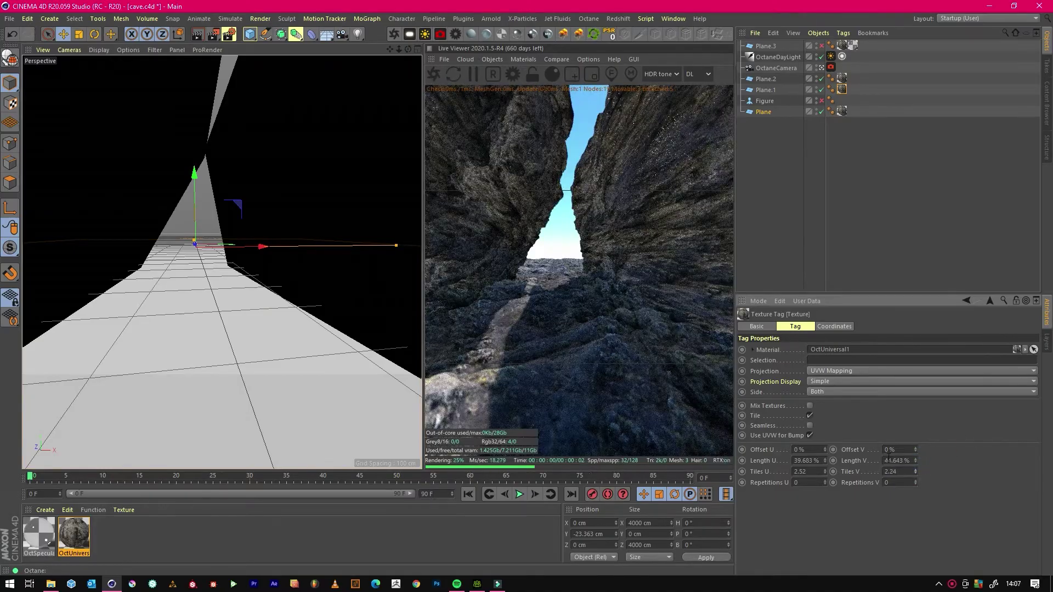
left_click_drag(824, 472, 824, 484)
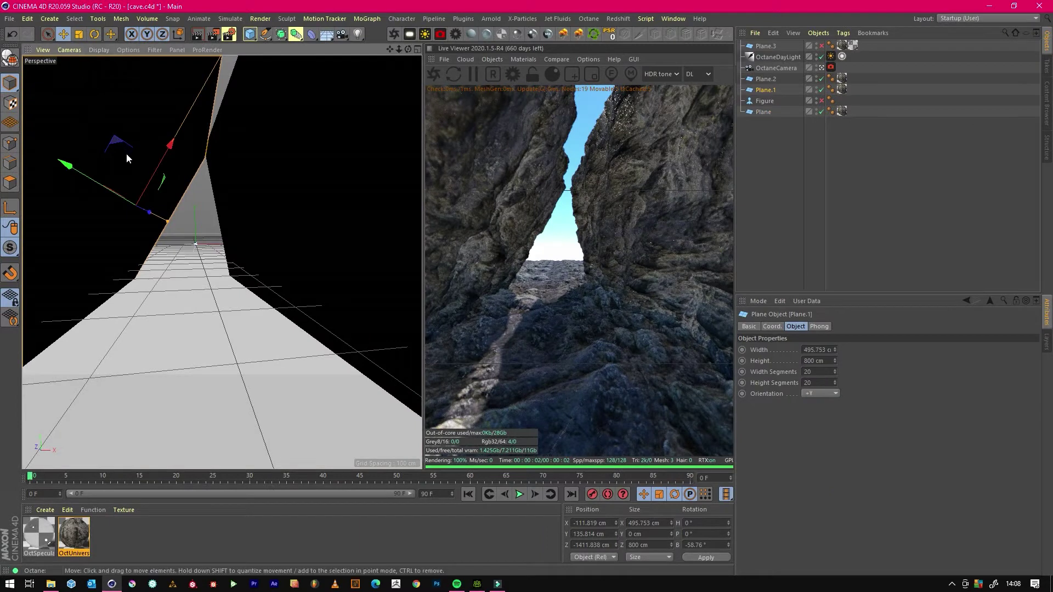
Make the Plane.1 wall editable and pull a small part of its mesh beside the gap out of the flat surface
left_click(9, 182)
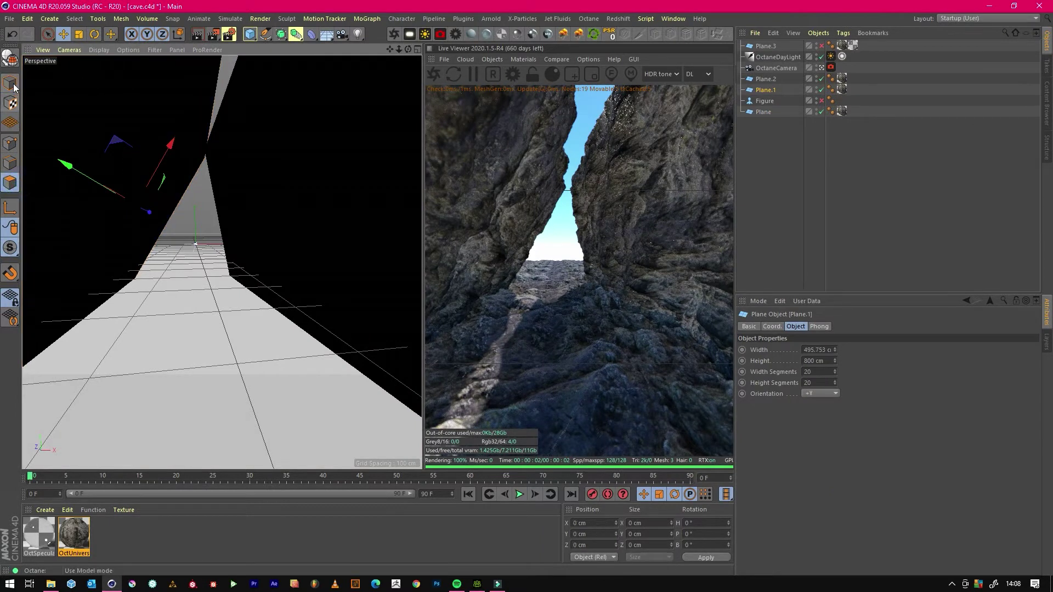
left_click(10, 57)
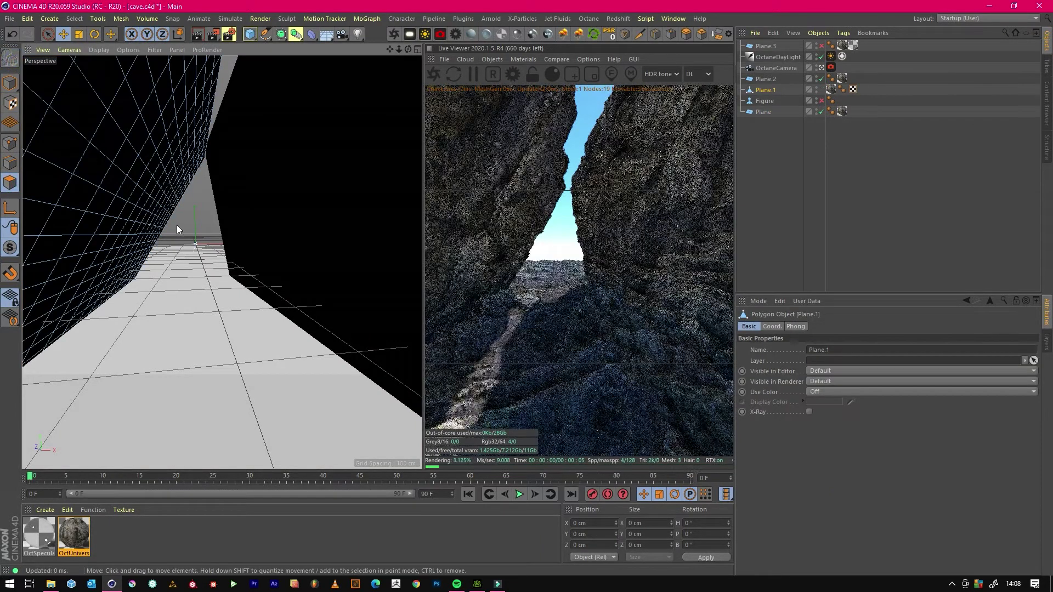
left_click(47, 34)
left_click(62, 206)
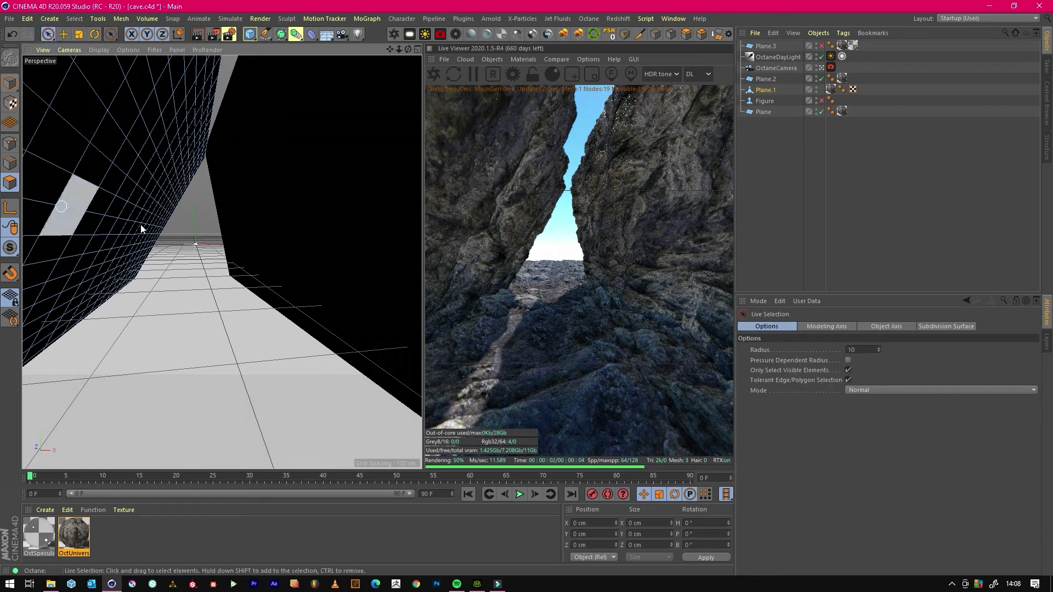
left_click(176, 208)
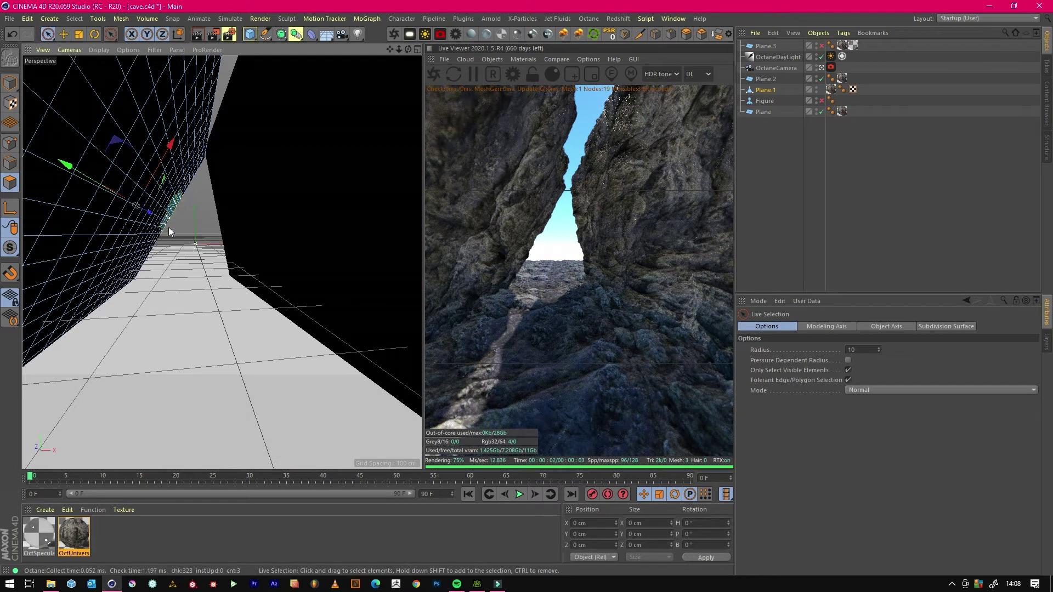
left_click_drag(135, 195, 168, 178)
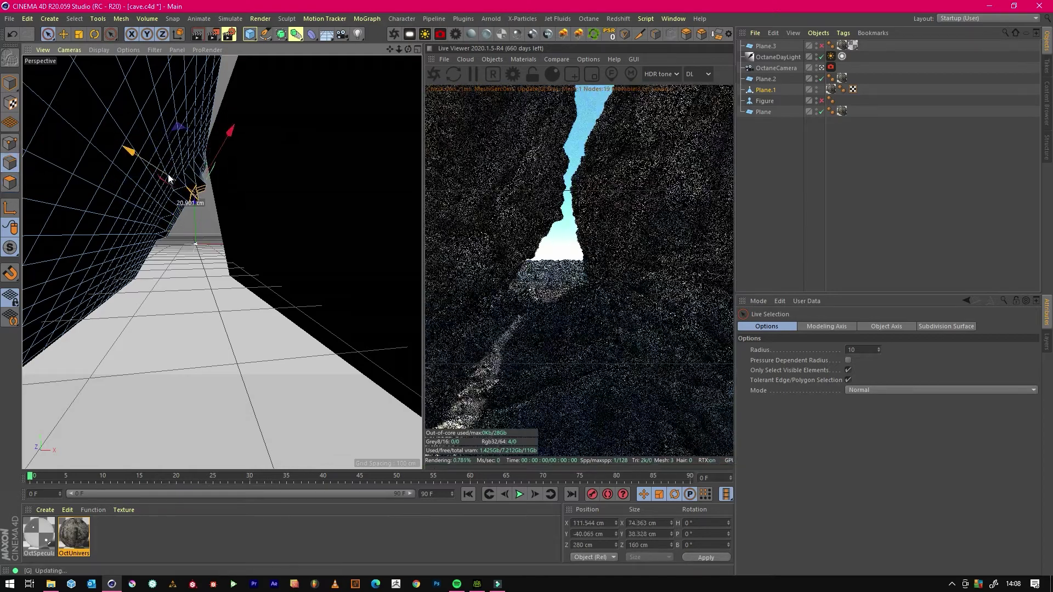
Move further edges higher up on the Plane.1 wall to make the outline of the gap irregular
left_click(208, 103)
left_click_drag(195, 129, 208, 94)
left_click_drag(180, 85, 190, 91)
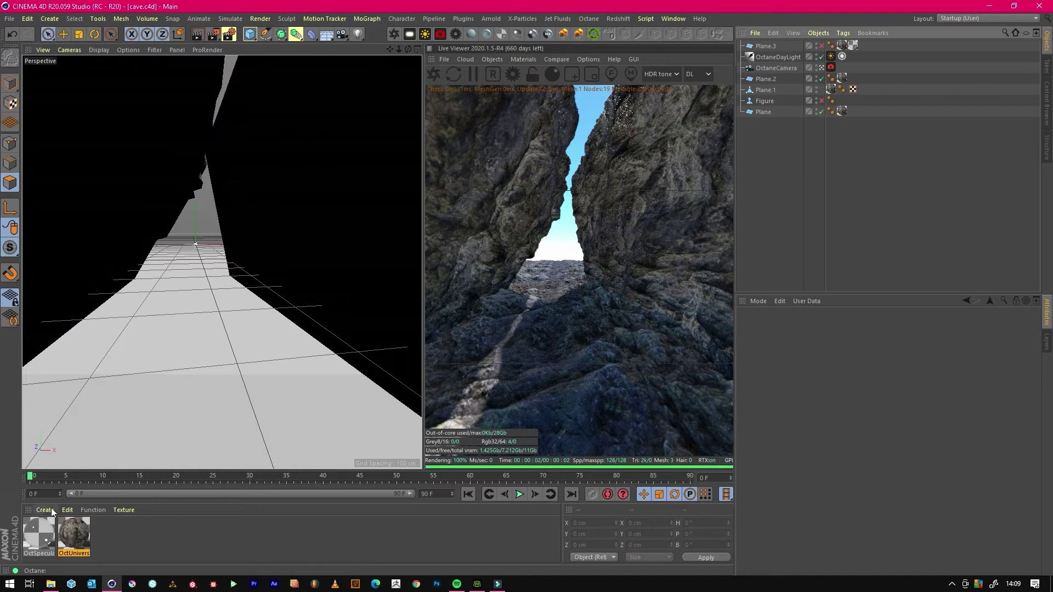
Create a new Octane universal material
left_click(49, 508)
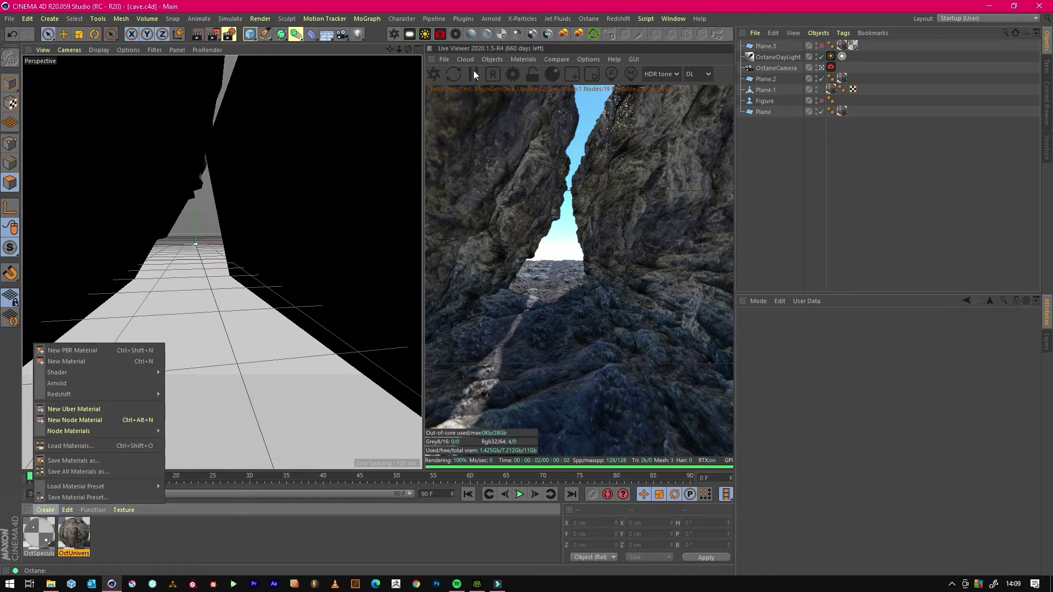
left_click(536, 34)
left_click(536, 34)
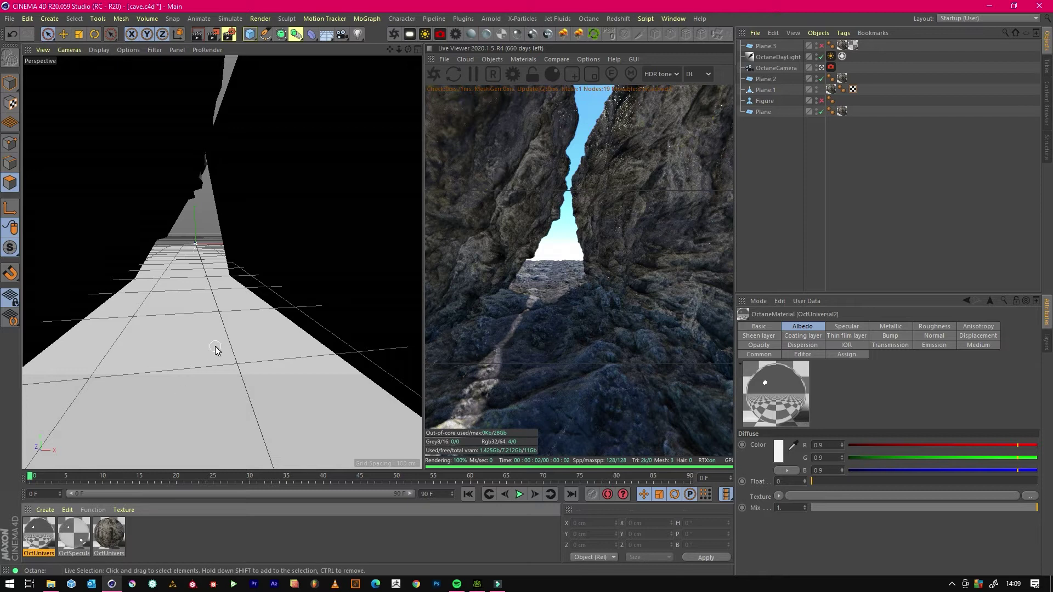
Duplicate the ground plane and disable the original ground plane and the Plane.2 wall
key("e")
left_click(195, 392)
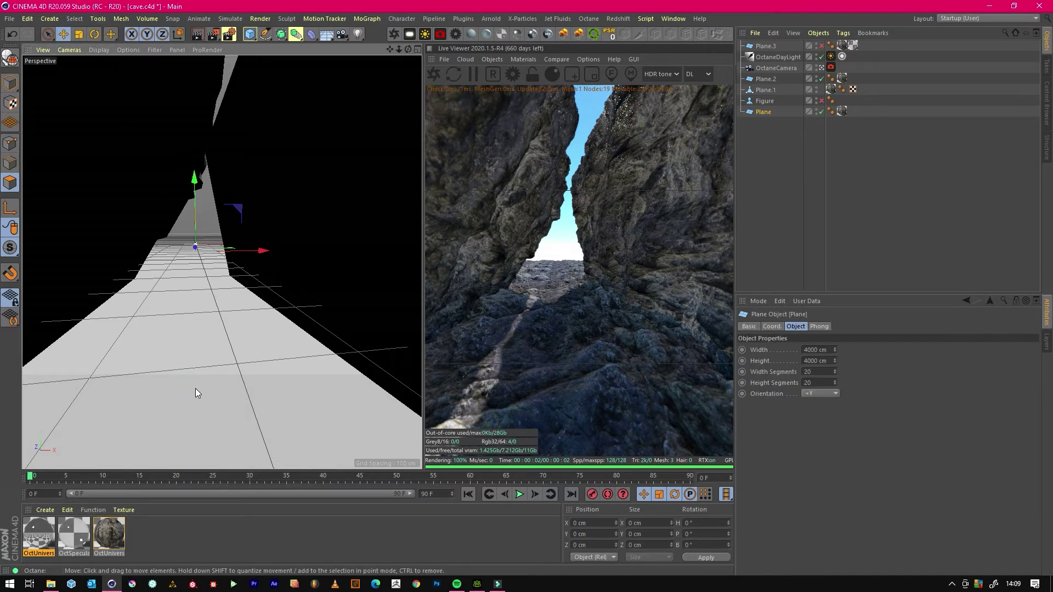
key("ctrl+c")
key("ctrl+v")
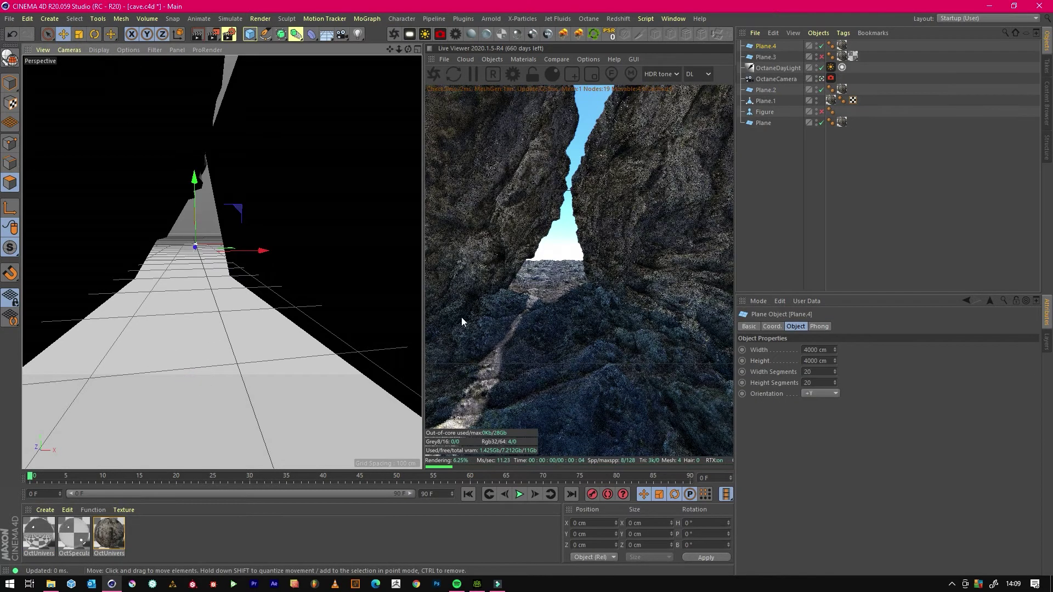
left_click(821, 90)
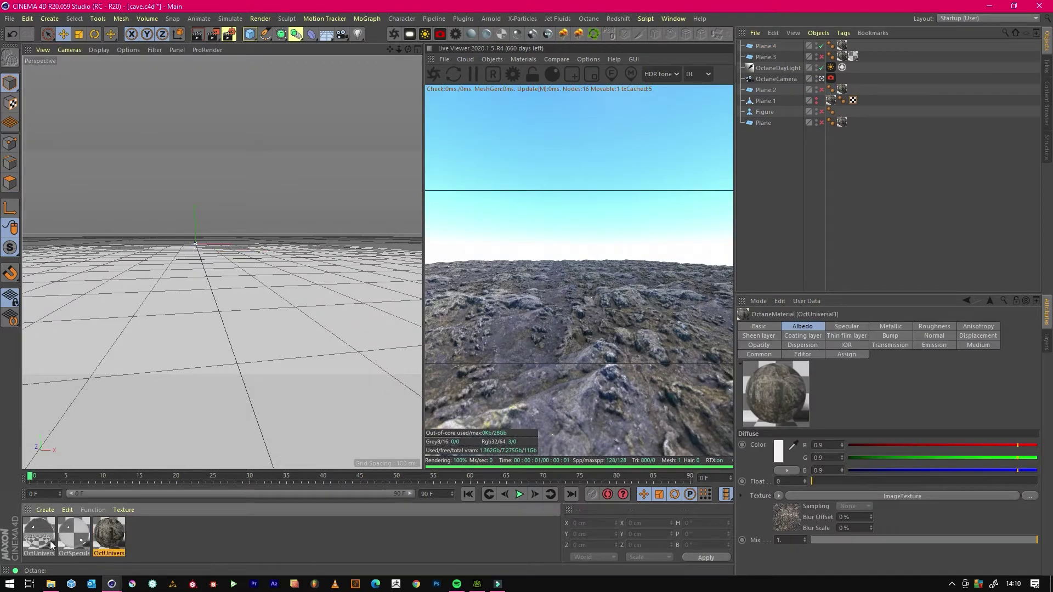
Open the OctUniversal2 node graph and bring in the IOM Shingles texture maps as image texture nodes
double_click(51, 543)
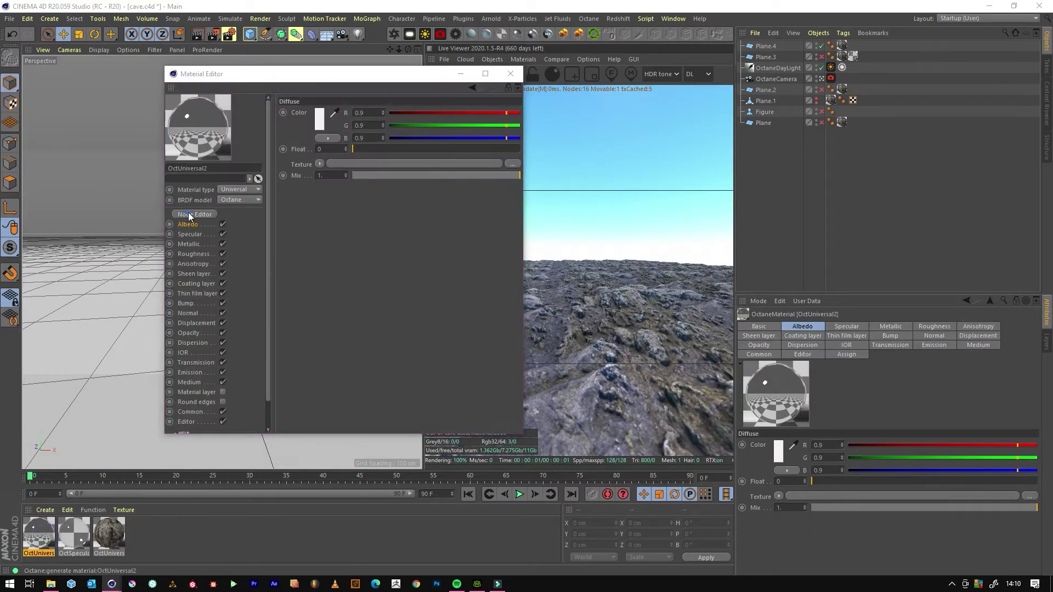
left_click(194, 214)
left_click_drag(543, 449, 509, 107)
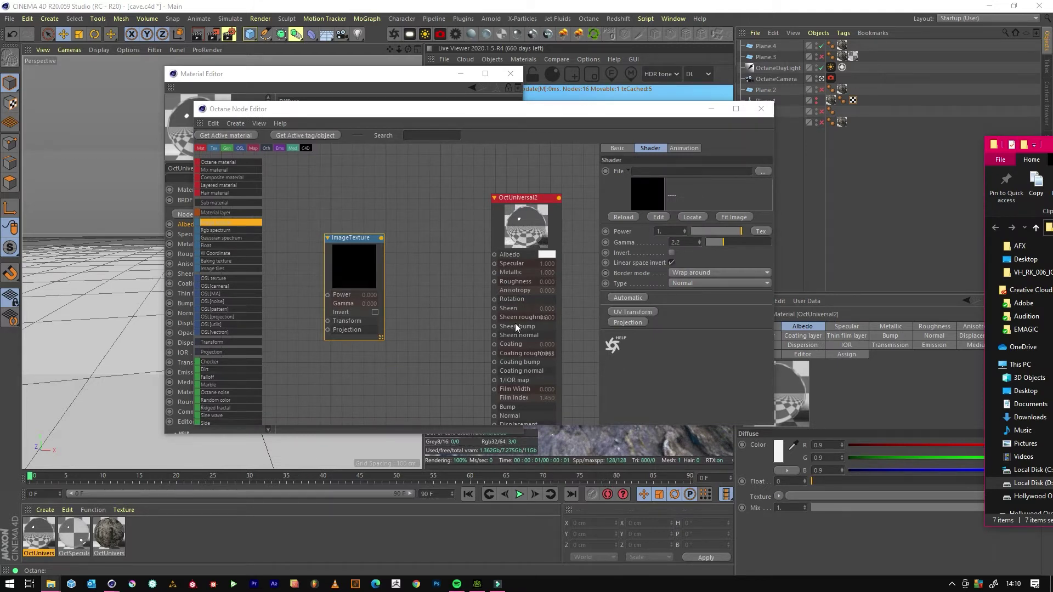
left_click_drag(405, 198, 470, 349)
left_click_drag(469, 346, 393, 335)
left_click_drag(340, 259, 282, 258)
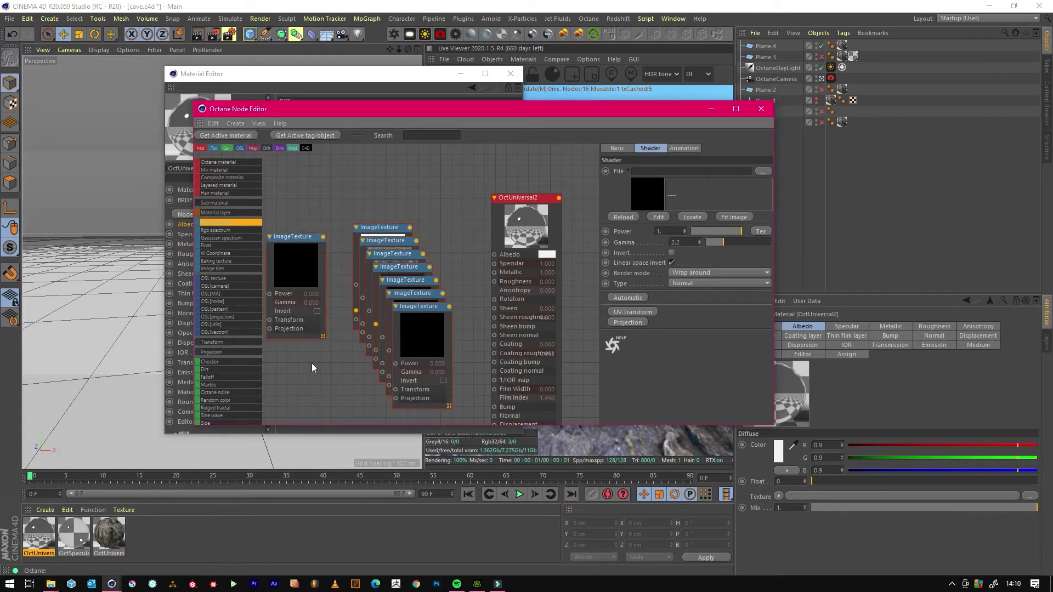
Delete the frontmost black image texture node and connect IOM_Shingles_Roughness.jpg to the material's Roughness input
left_click(425, 343)
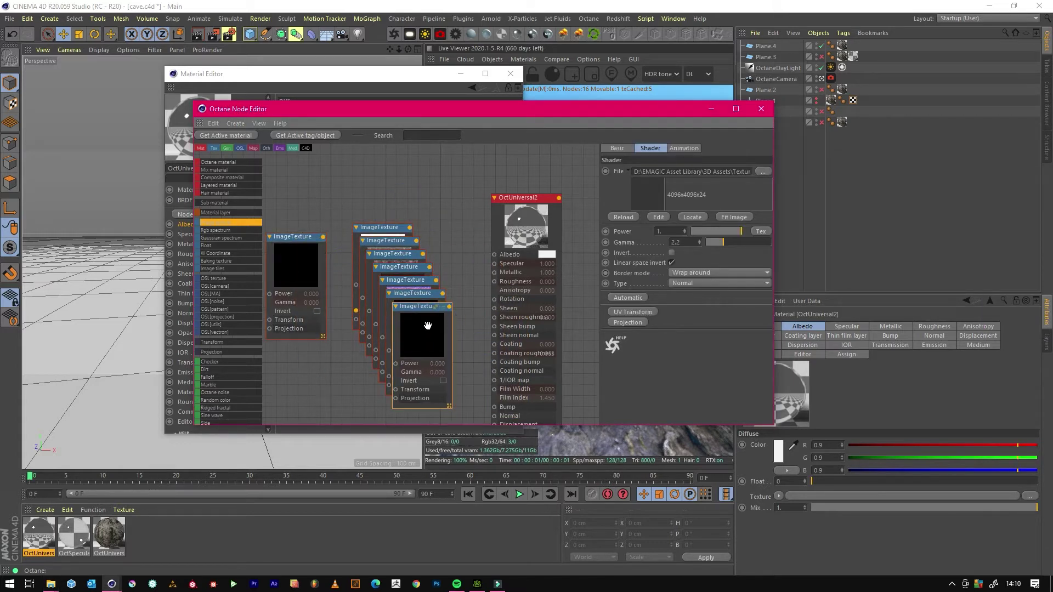
key("Delete")
left_click_drag(429, 323, 403, 369)
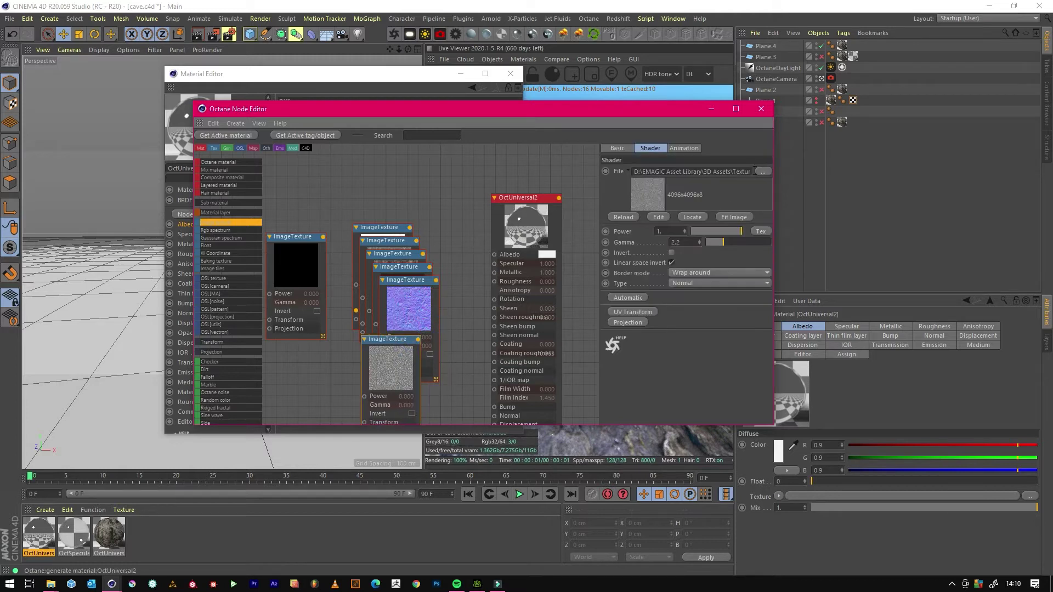
left_click_drag(740, 170, 790, 171)
left_click_drag(417, 344, 494, 282)
Connect the normal map to the Normal input and IOM_Shingles_Metallic.jpg to the Metallic input, moving both nodes aside
left_click_drag(475, 369, 494, 416)
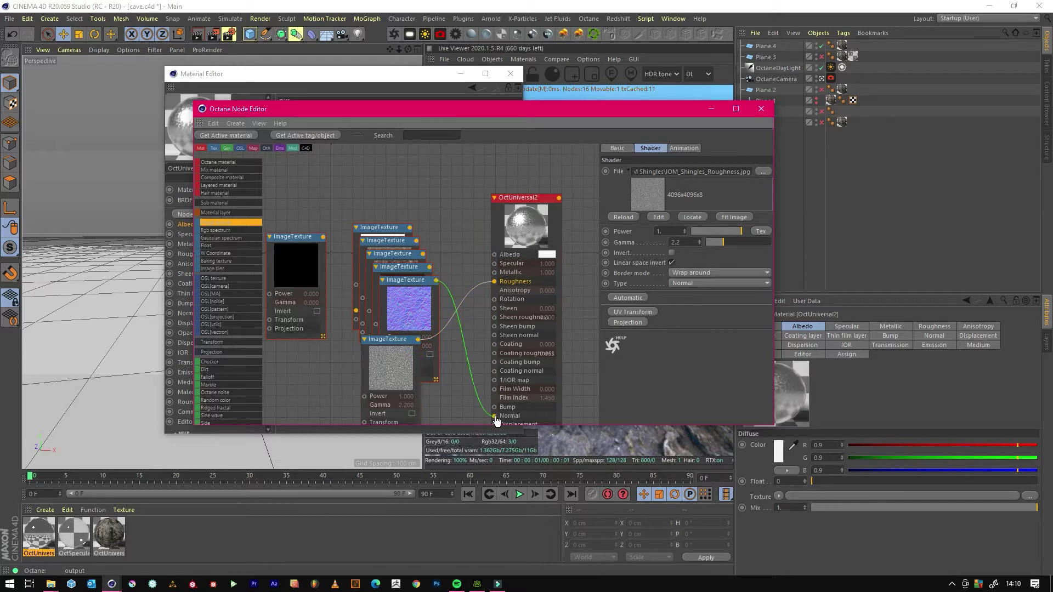
left_click_drag(408, 280, 324, 339)
left_click(403, 298)
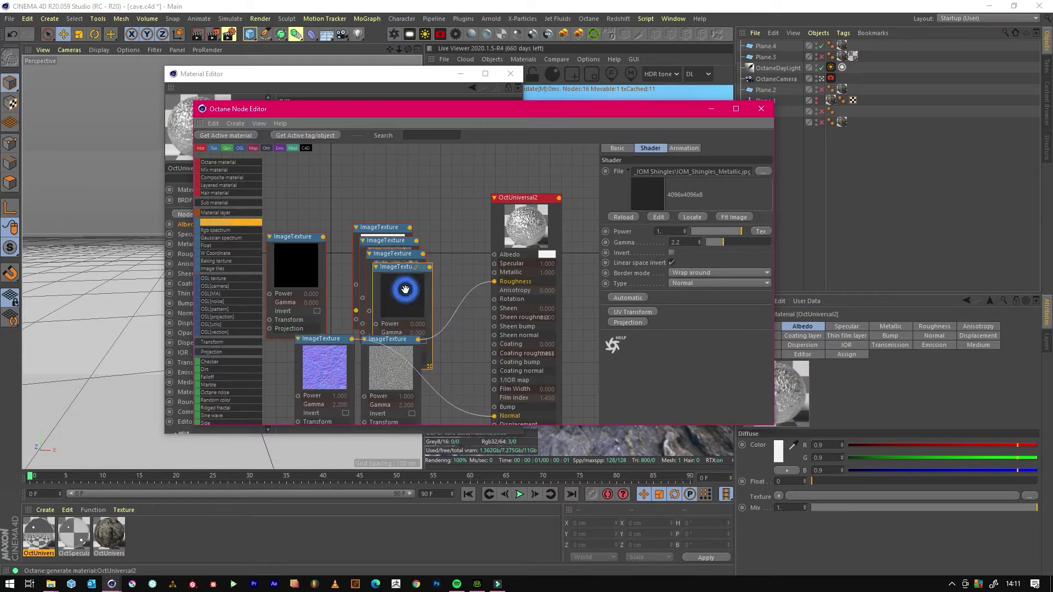
left_click_drag(429, 267, 494, 272)
left_click_drag(402, 289, 350, 378)
Connect IOM_Shingles_Base_Color to the Albedo input and delete the leftover white and black image texture nodes
left_click(404, 282)
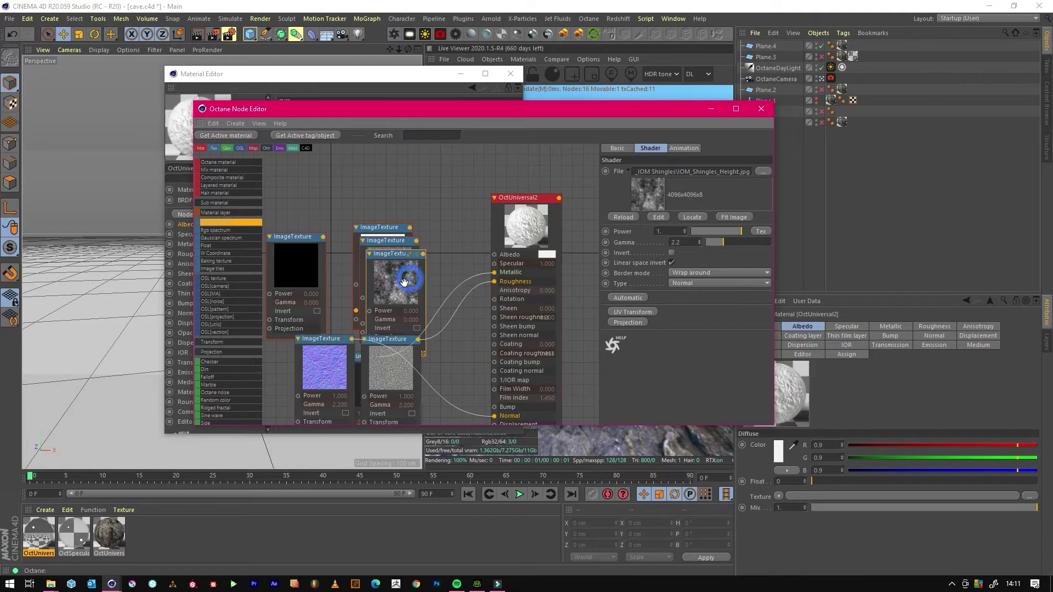
left_click_drag(403, 241, 496, 255)
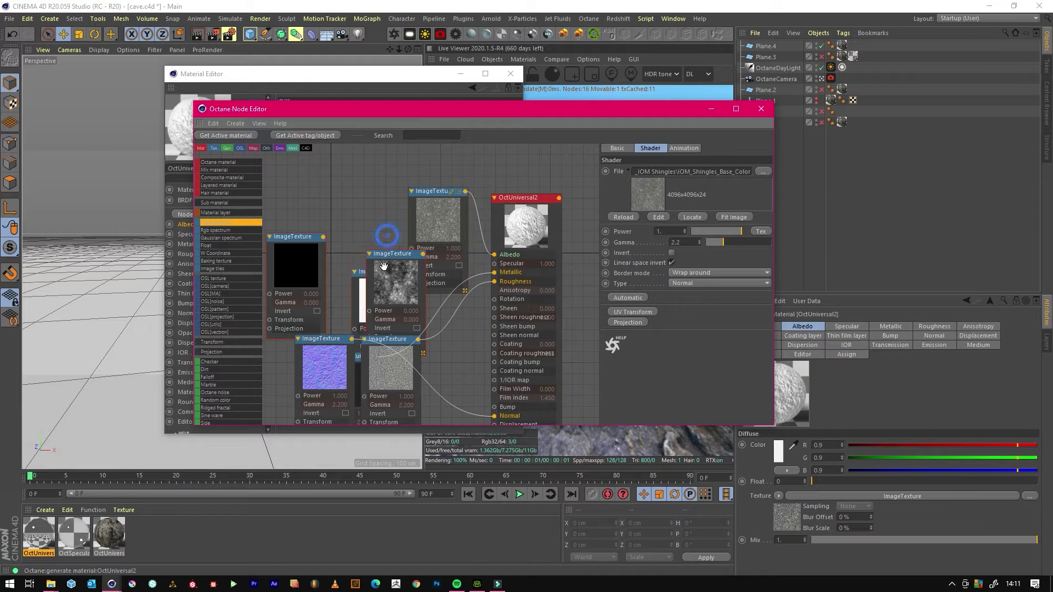
left_click_drag(383, 235, 375, 240)
key("Delete")
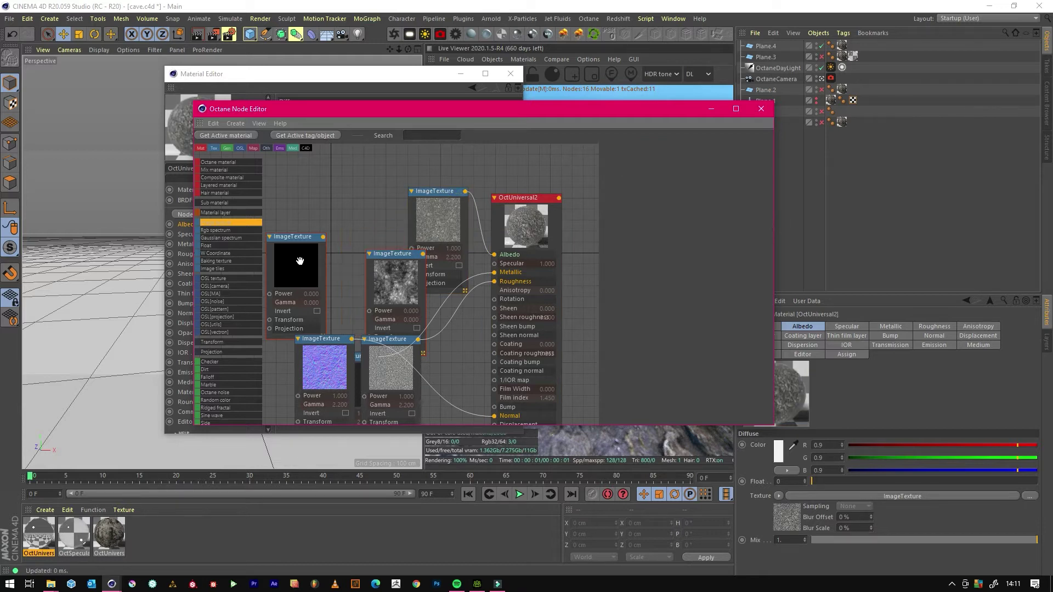
left_click(300, 261)
key("Delete")
left_click_drag(430, 220, 428, 217)
left_click(428, 218)
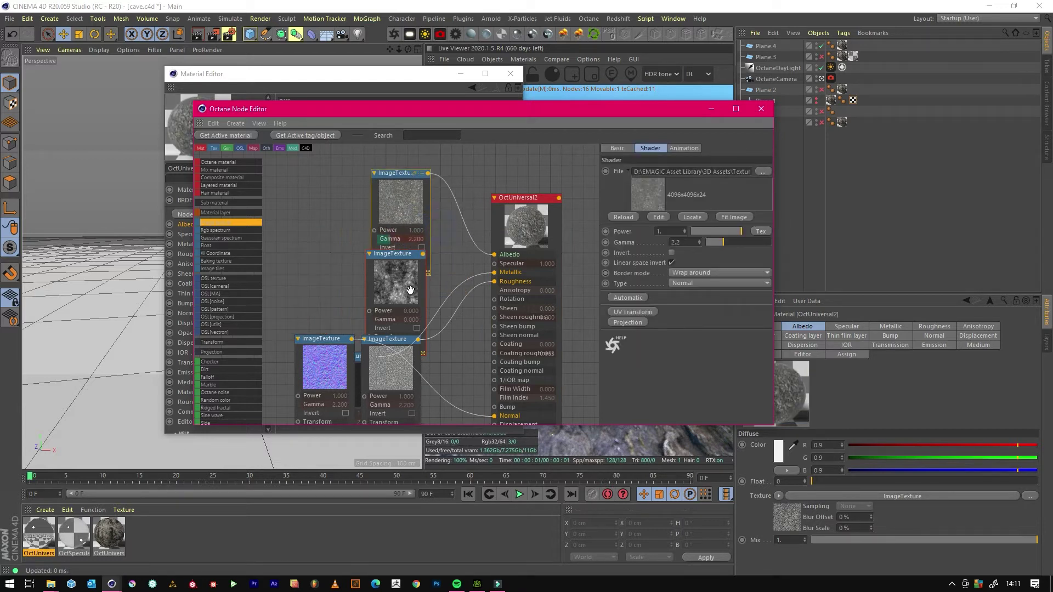
Add a Displacement node to OctUniversal2 and connect the IOM_Shingles_Height image texture to its Texture input
middle_click_drag(458, 307, 418, 237)
left_click(466, 341)
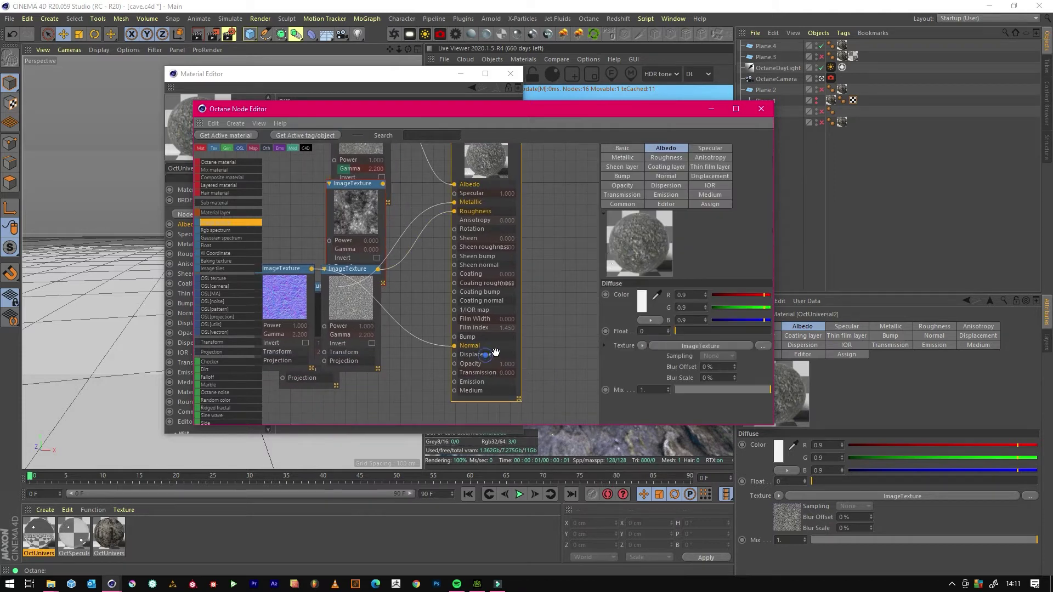
left_click(711, 176)
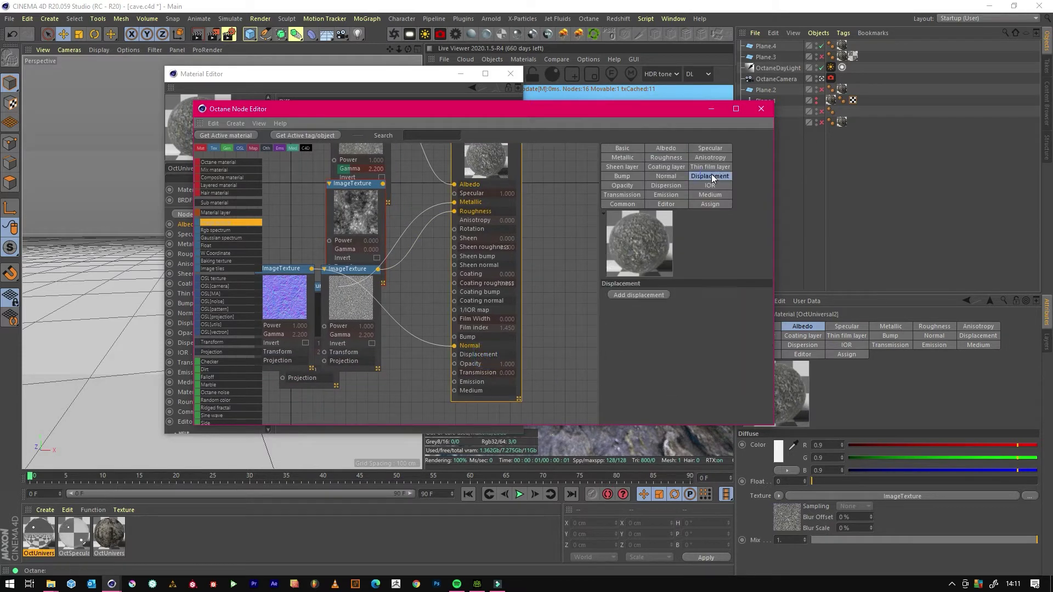
left_click(660, 295)
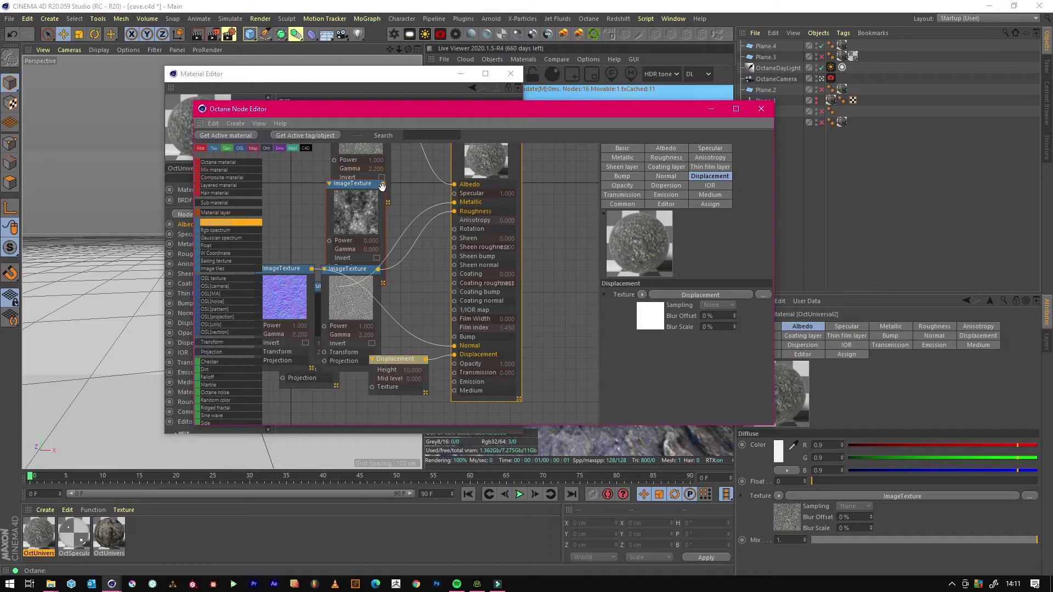
left_click_drag(382, 184, 372, 387)
Set the displacement height to 2 cm and its level of detail to 4096x4096, and put the material windows away
left_click(392, 360)
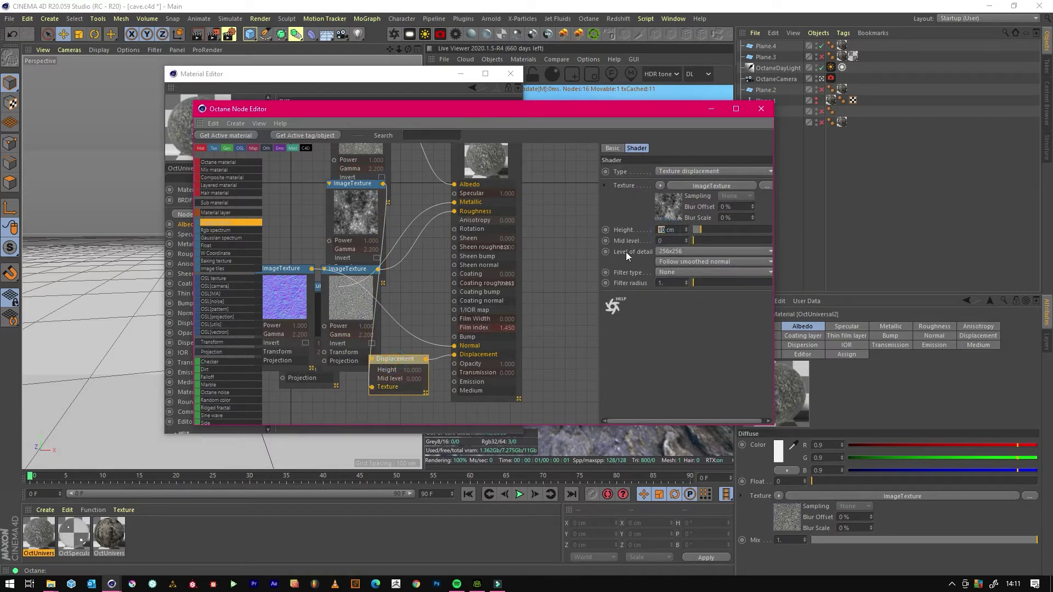
type("2")
key("Return")
left_click(659, 252)
left_click(690, 304)
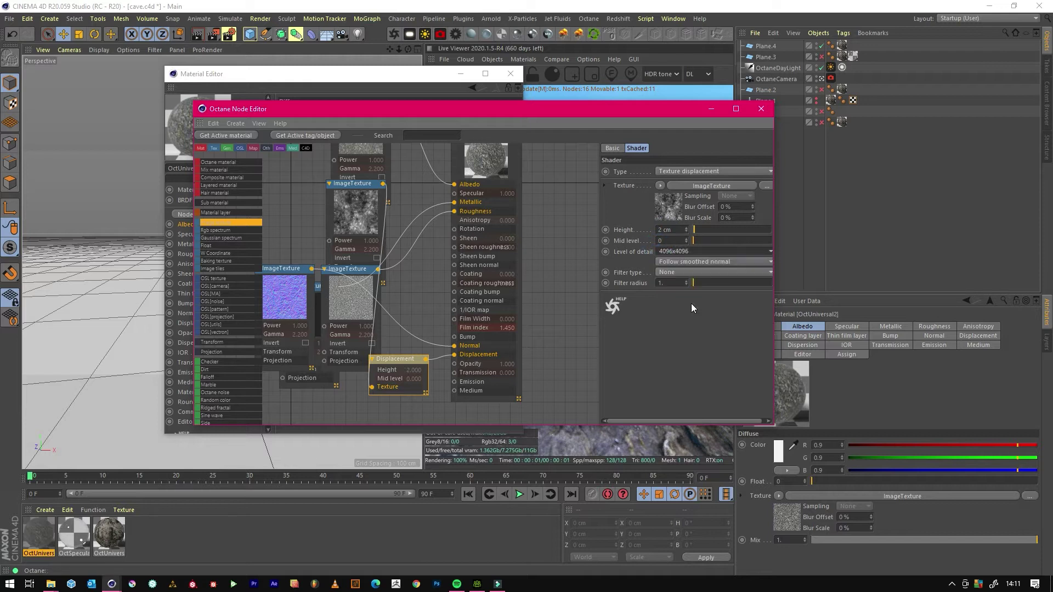
left_click(711, 108)
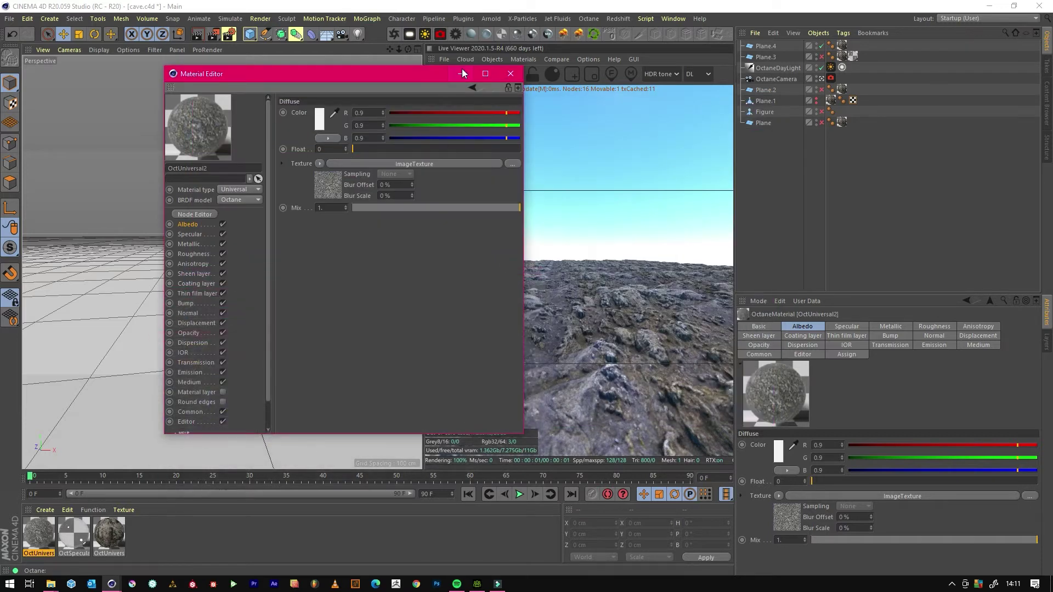
left_click(461, 74)
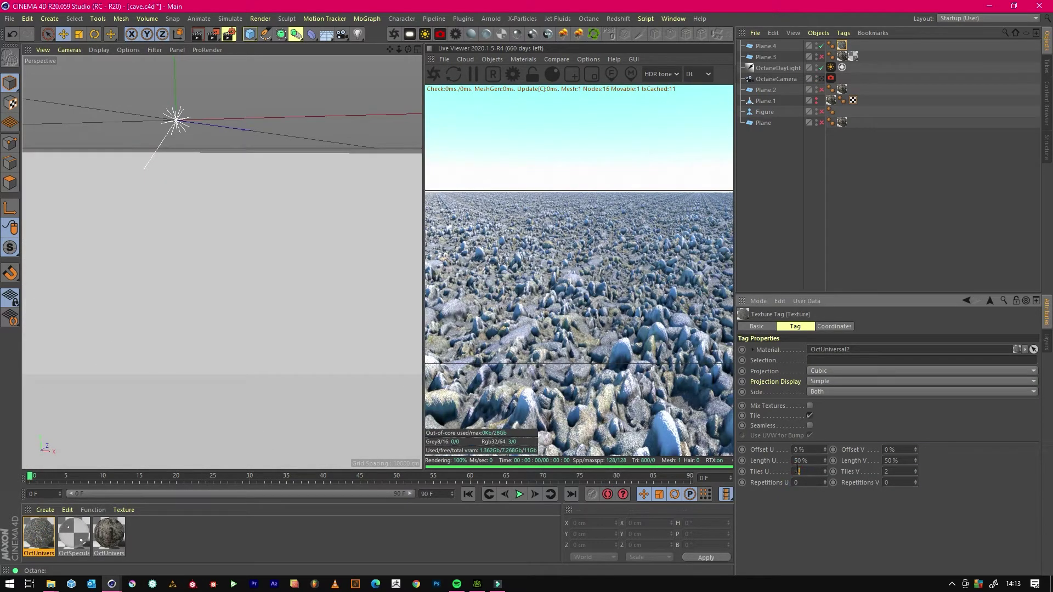
Set the tiling of Plane.4's OctUniversal2 texture tag to 1.5 in both U and V
left_click_drag(893, 471, 846, 476)
type("1.5")
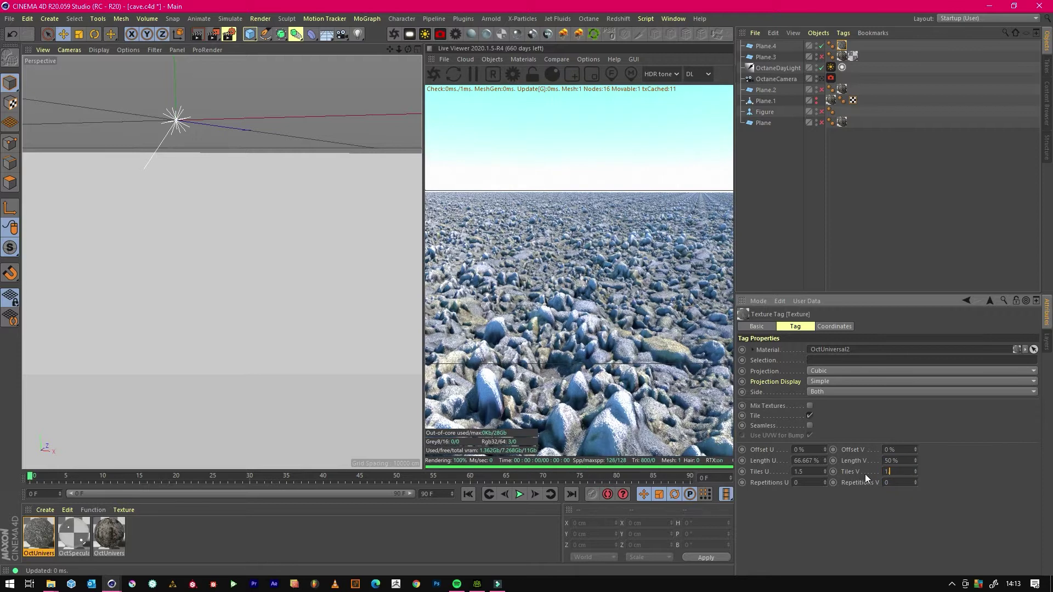
key("Return")
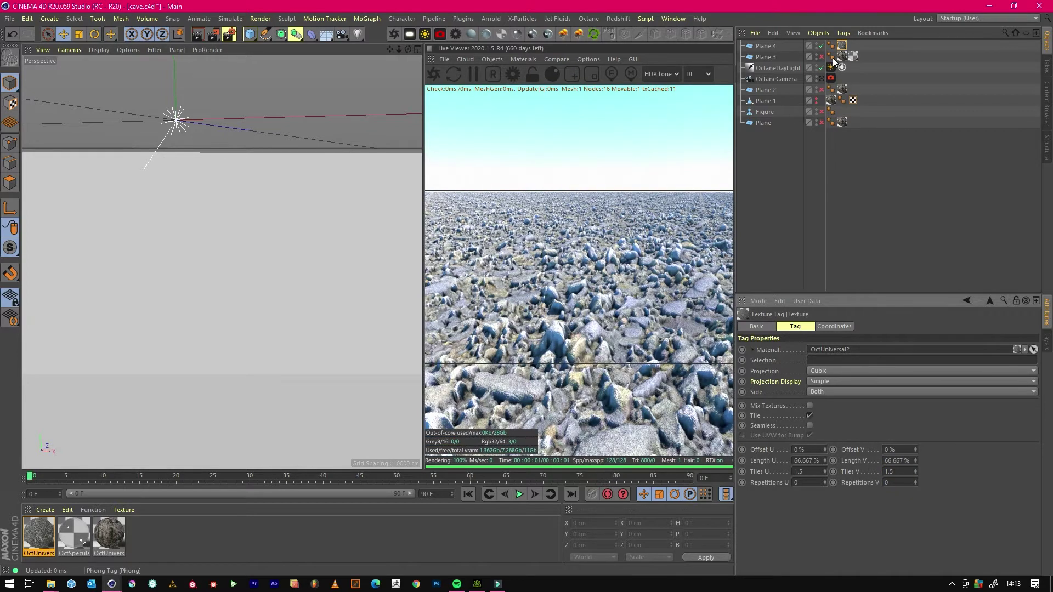
Reduce the displacement height of the OctUniversal2 shingle material to about 8.456 cm
left_click(841, 47)
double_click(51, 531)
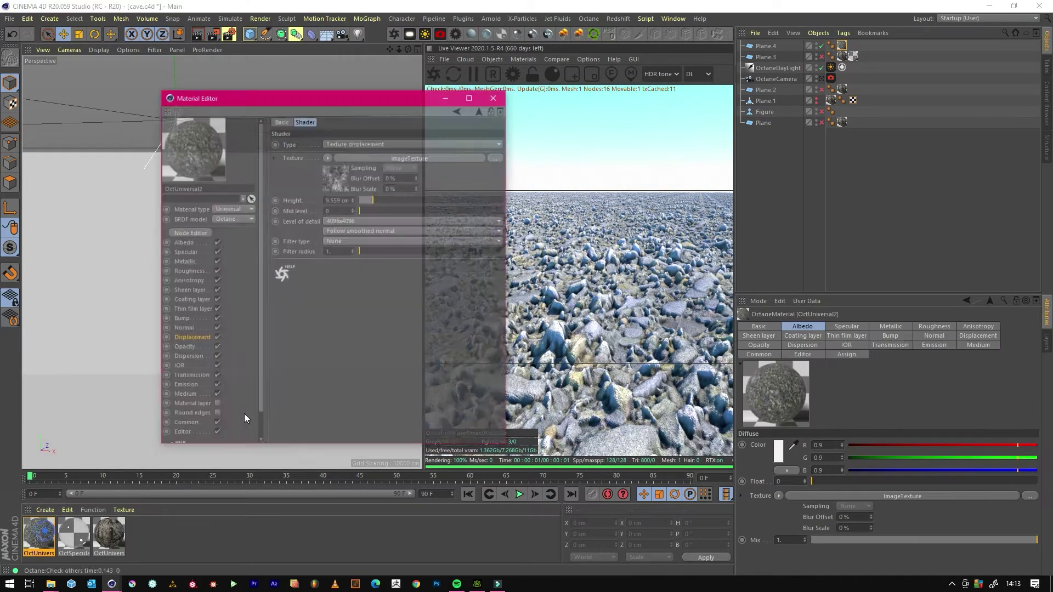
left_click_drag(380, 180, 383, 181)
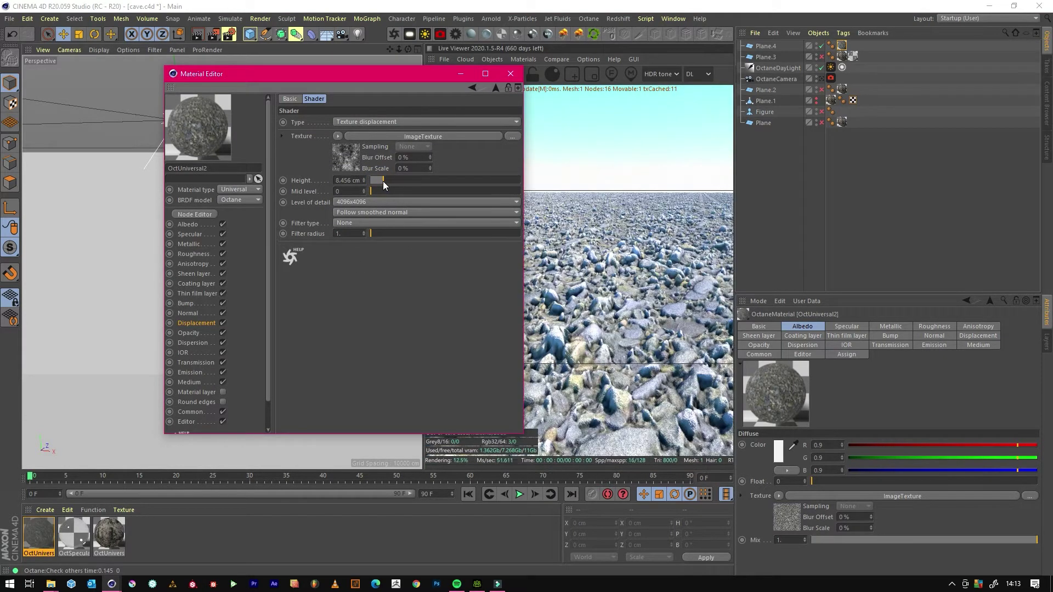
left_click(460, 75)
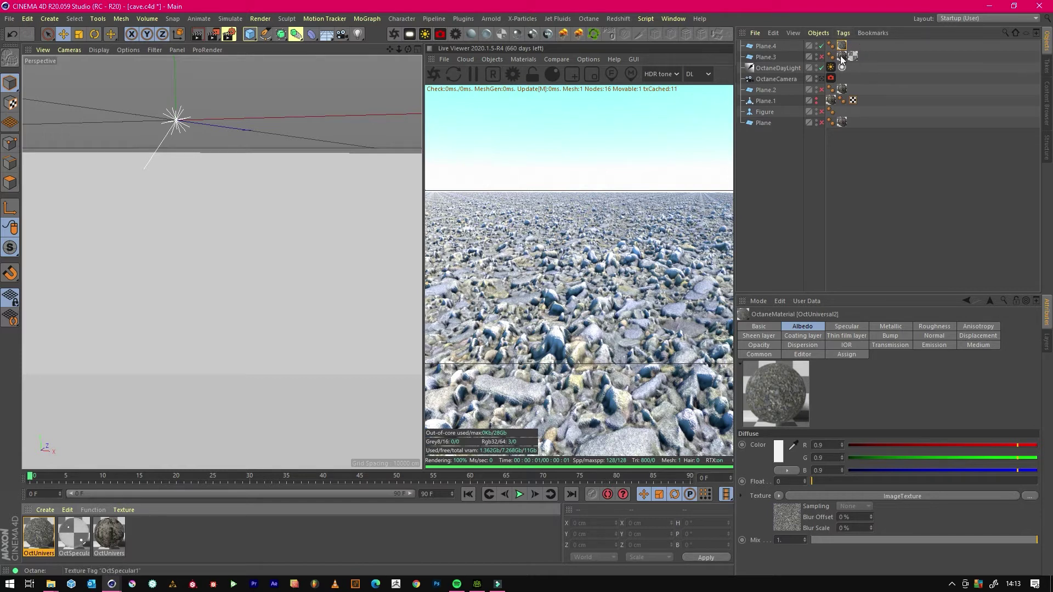
Add an Octane ObjectTag to Plane.4
left_click(844, 33)
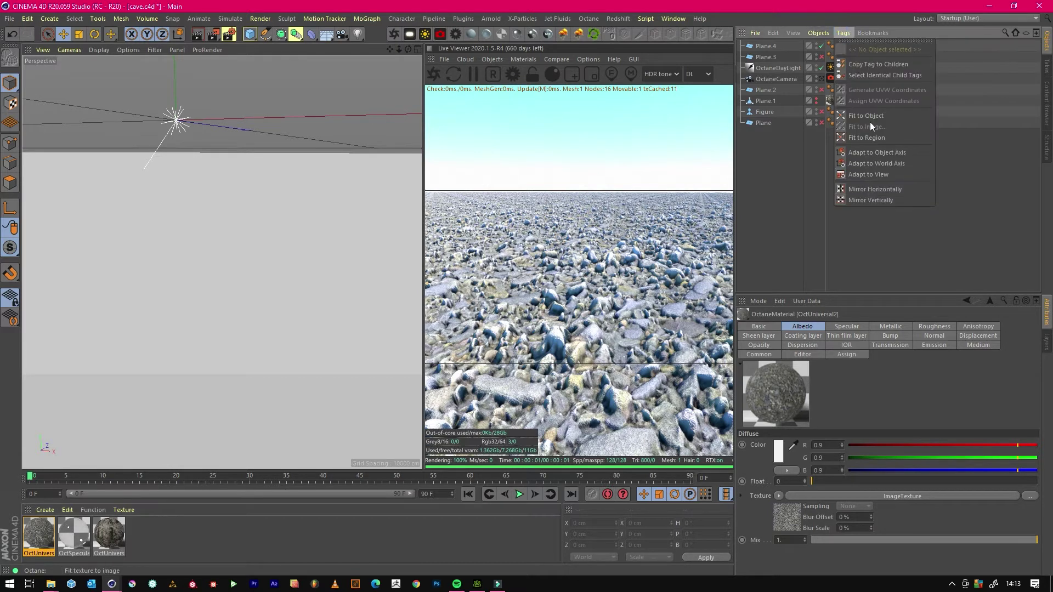
mouse_move(819, 34)
left_click(768, 49)
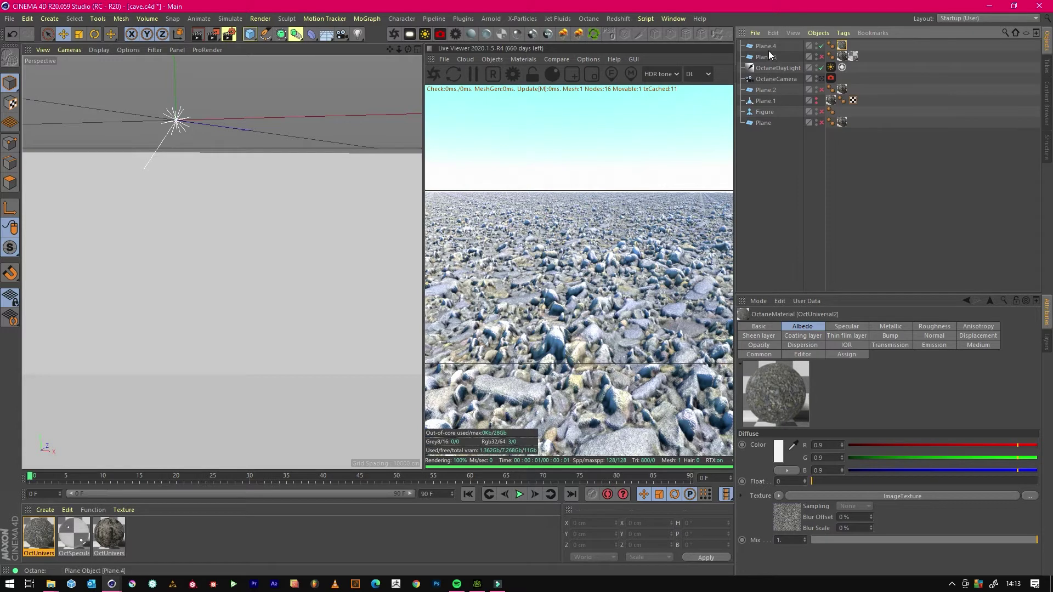
left_click(765, 47)
left_click(840, 33)
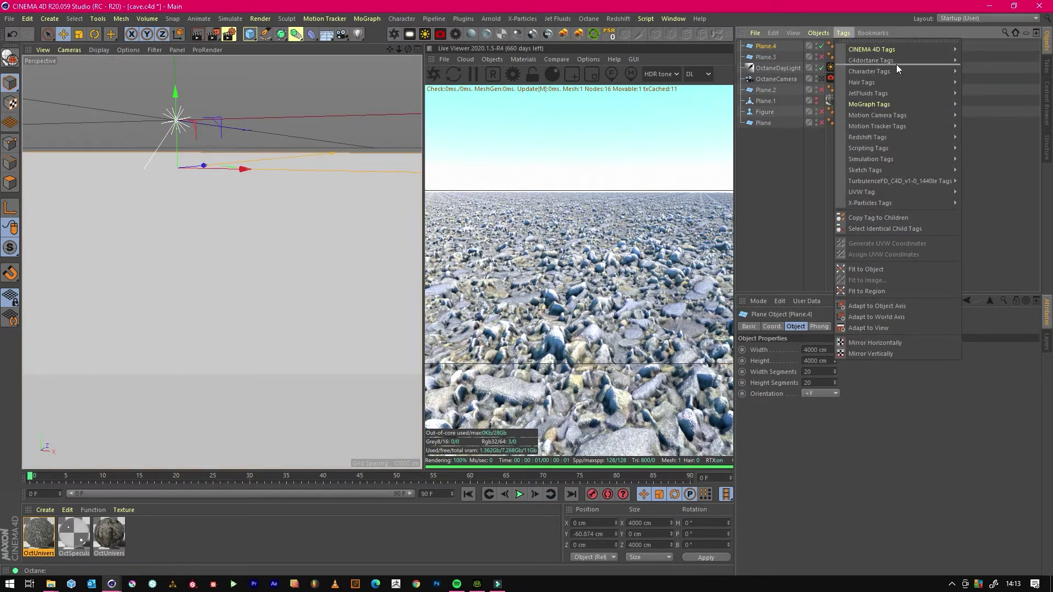
mouse_move(895, 57)
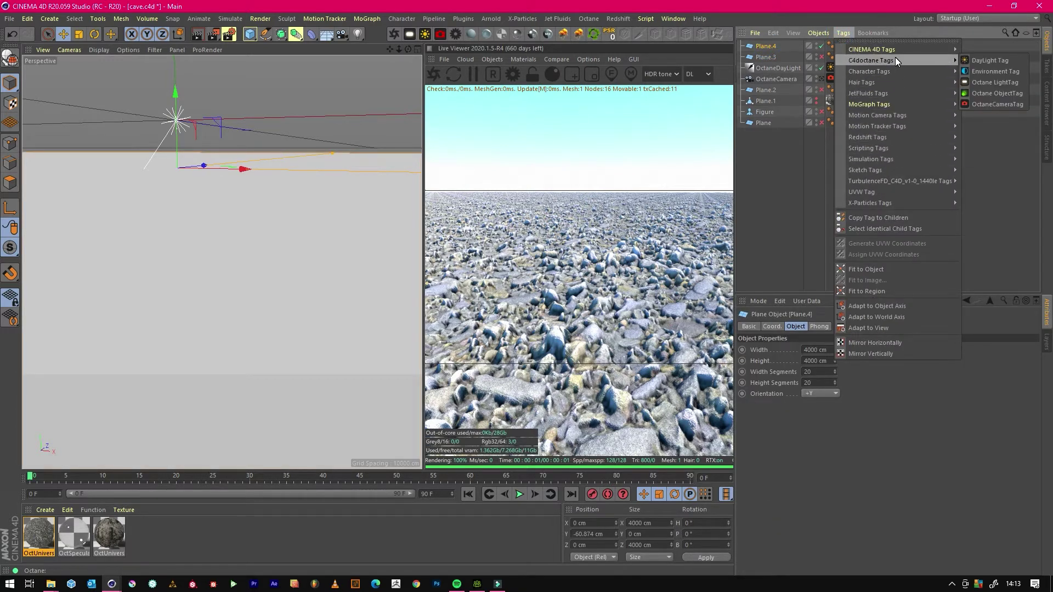
left_click(1011, 93)
Set the object tag's subdivision level to 1 and sharpness to 5, and copy the tag to all the other planes
left_click(975, 325)
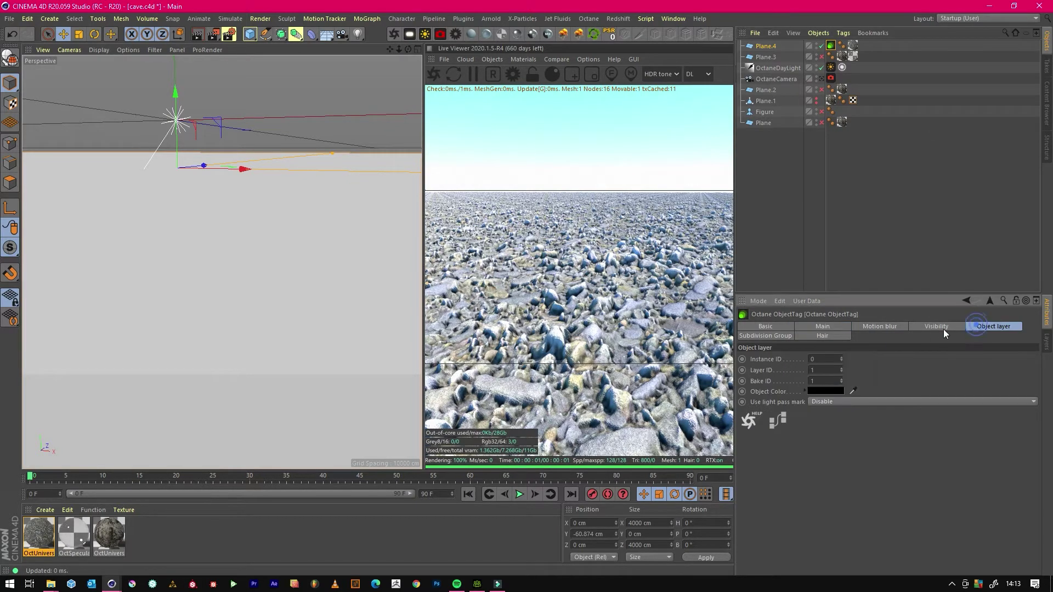
left_click(761, 336)
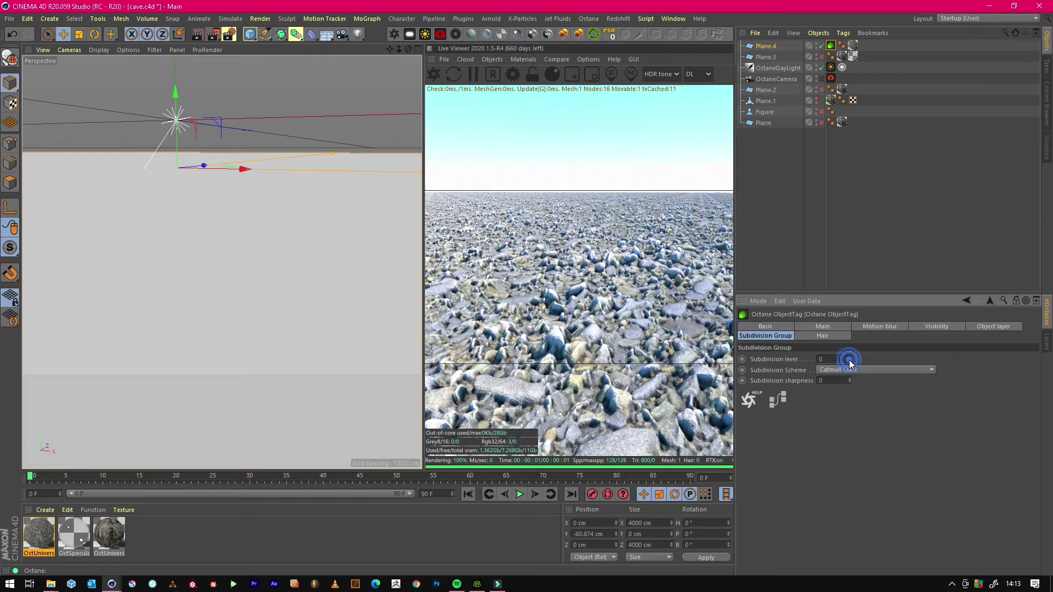
left_click(850, 357)
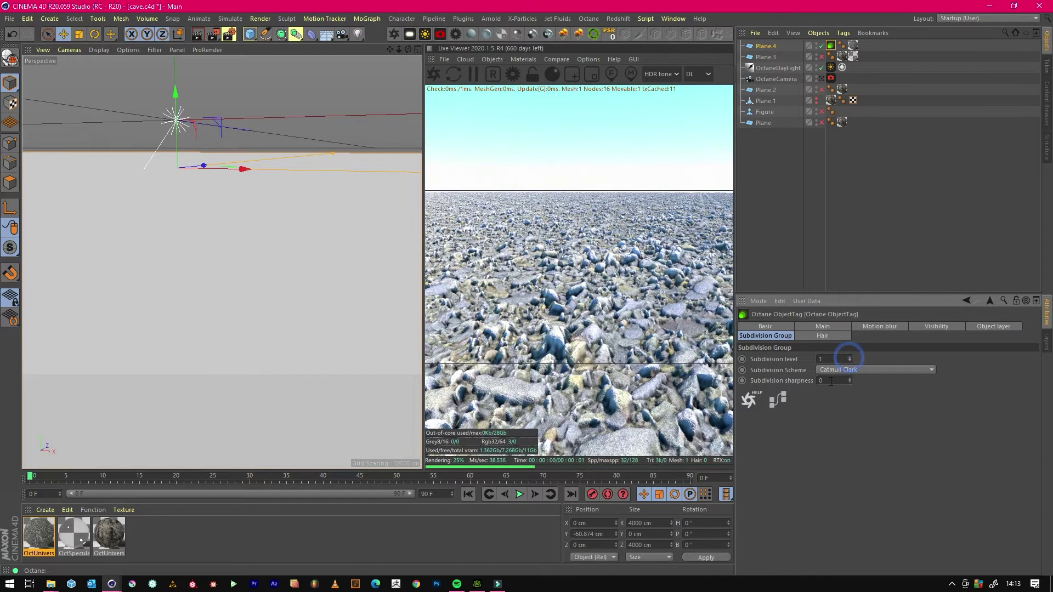
key("Tab")
type("5")
key("Return")
left_click_drag(831, 46, 774, 122, "ctrl")
left_click(776, 162)
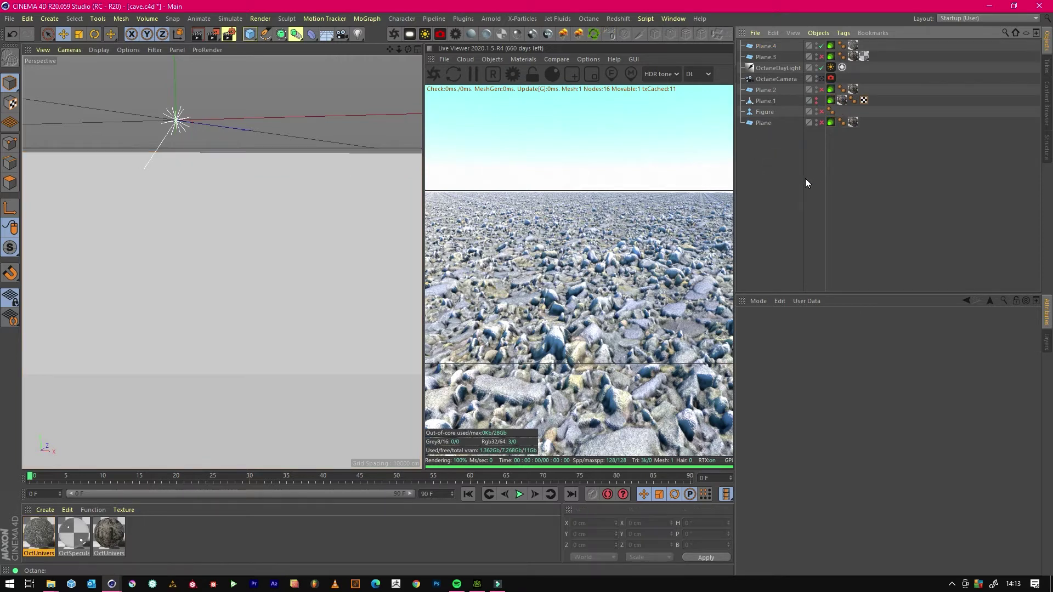
Look through OctaneCamera and re-enable Plane.2, Plane.1, Figure and Plane
left_click(821, 78)
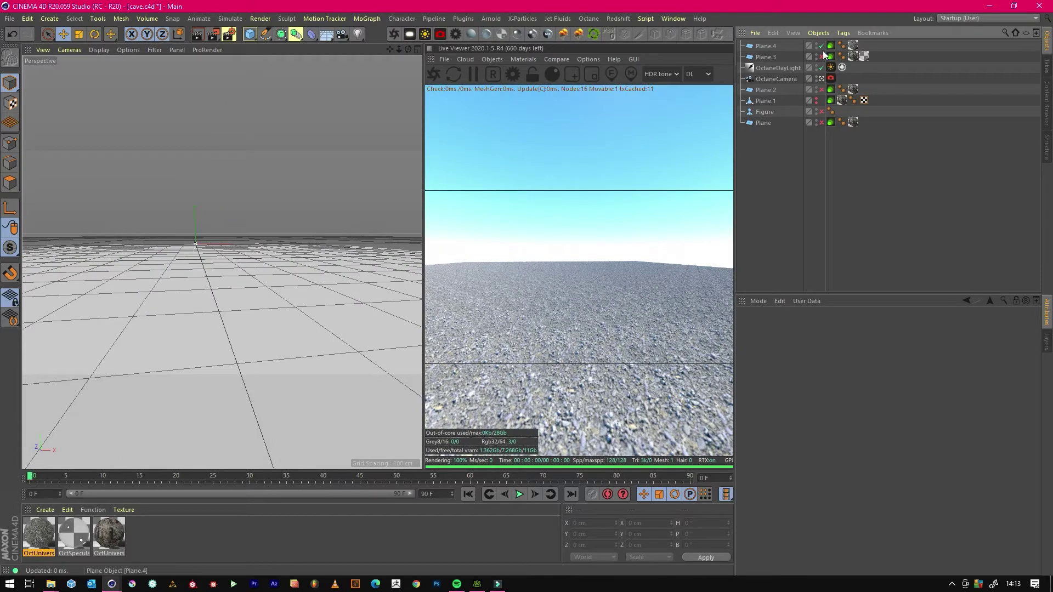
left_click(821, 57)
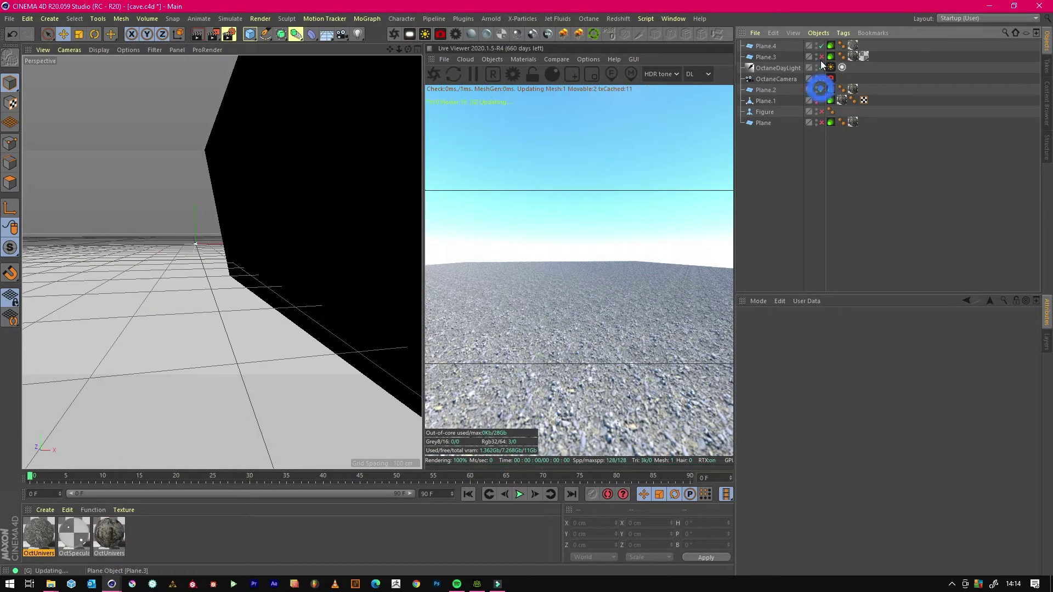
left_click(815, 104)
left_click(816, 97)
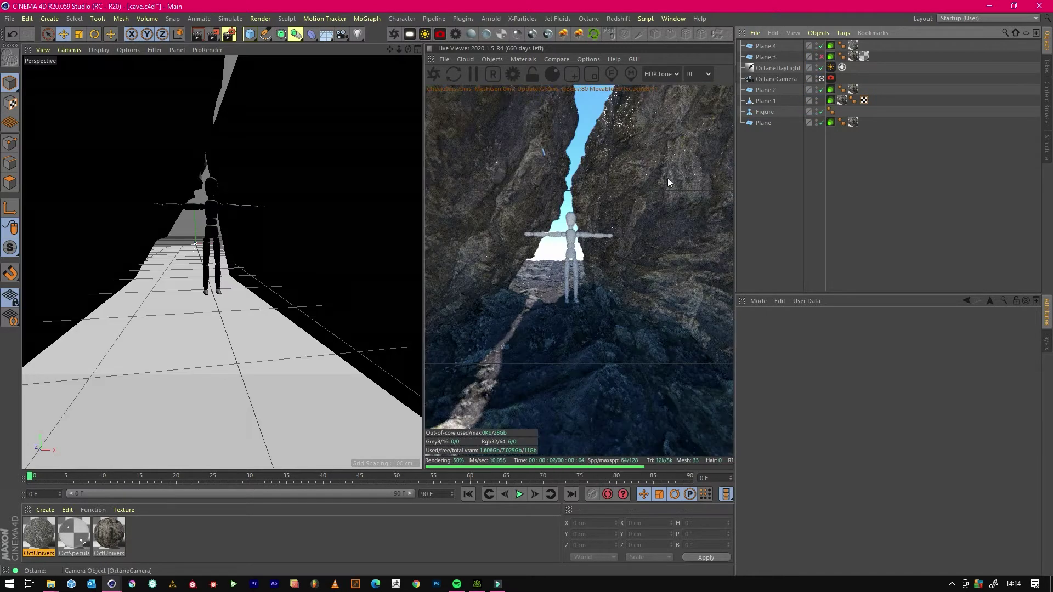
Switch the viewport to Gouraud Shading (Lines) and set Plane.3 to 12 width segments and 10 height segments
left_click(201, 343)
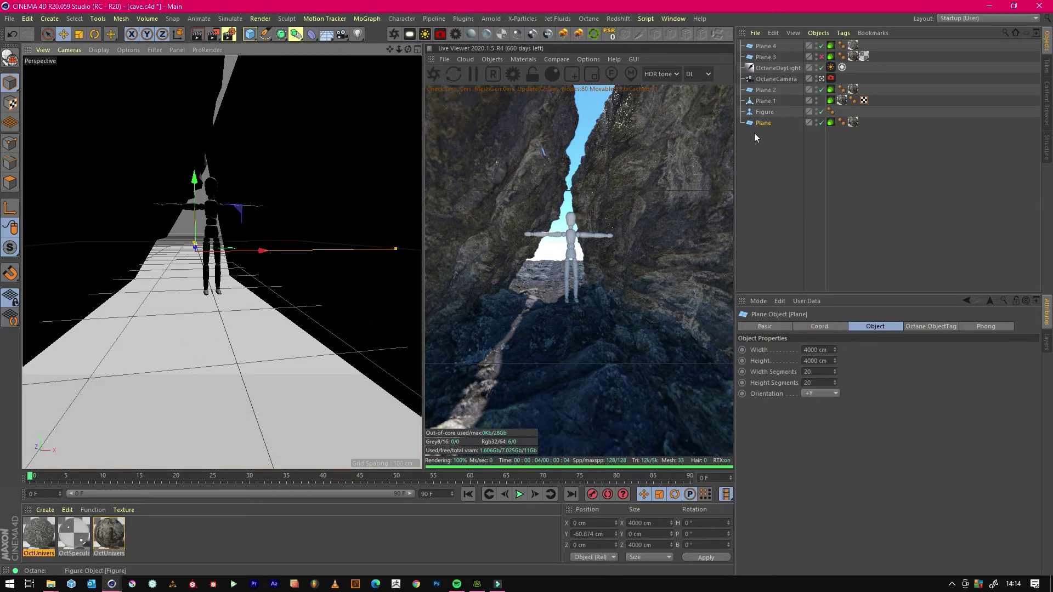
left_click(765, 47)
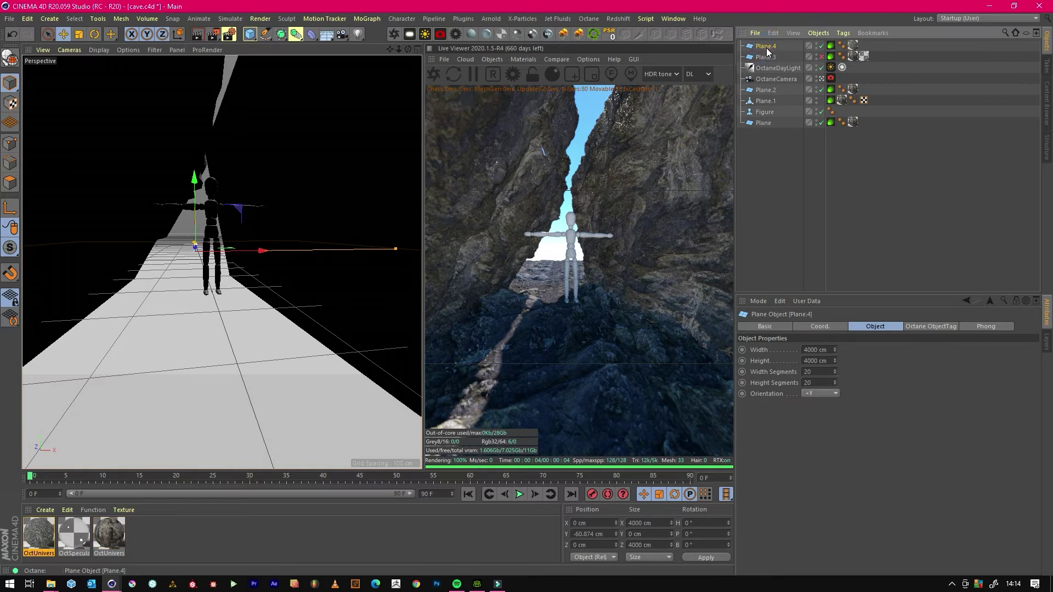
left_click(767, 57)
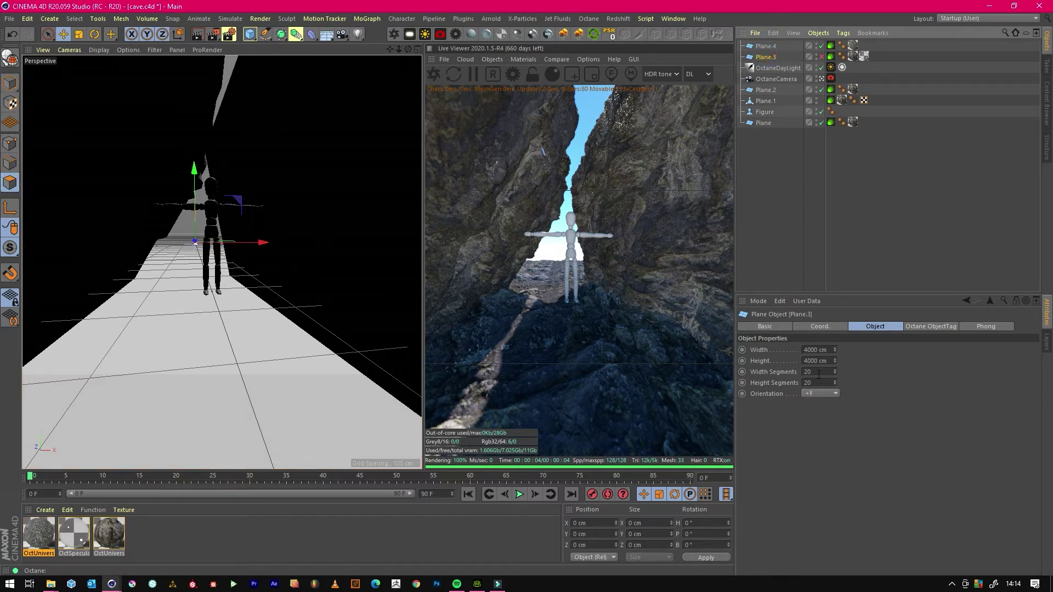
left_click(98, 50)
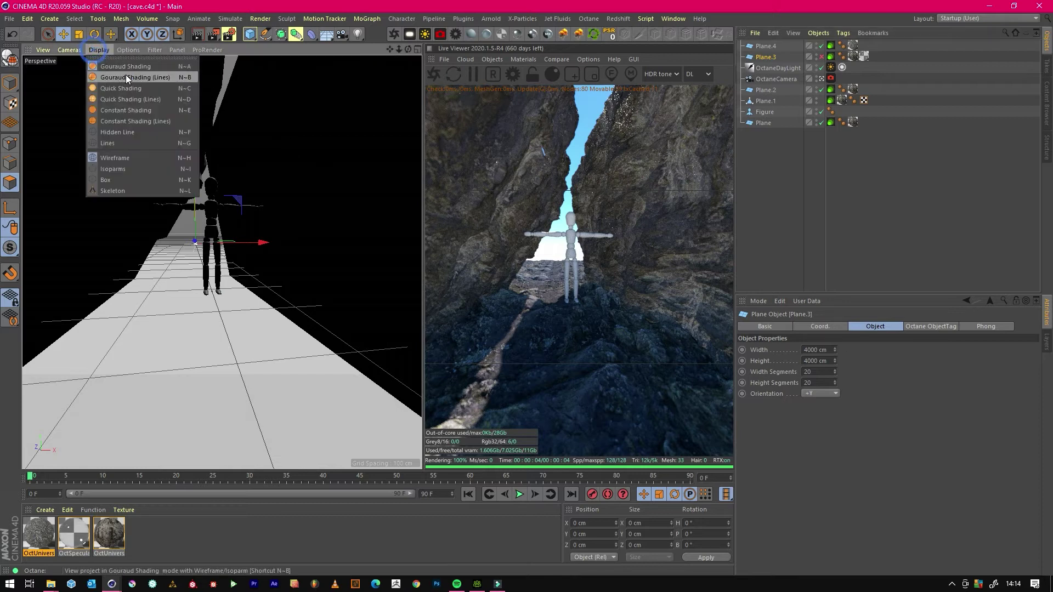
left_click(126, 74)
left_click_drag(835, 371, 848, 353)
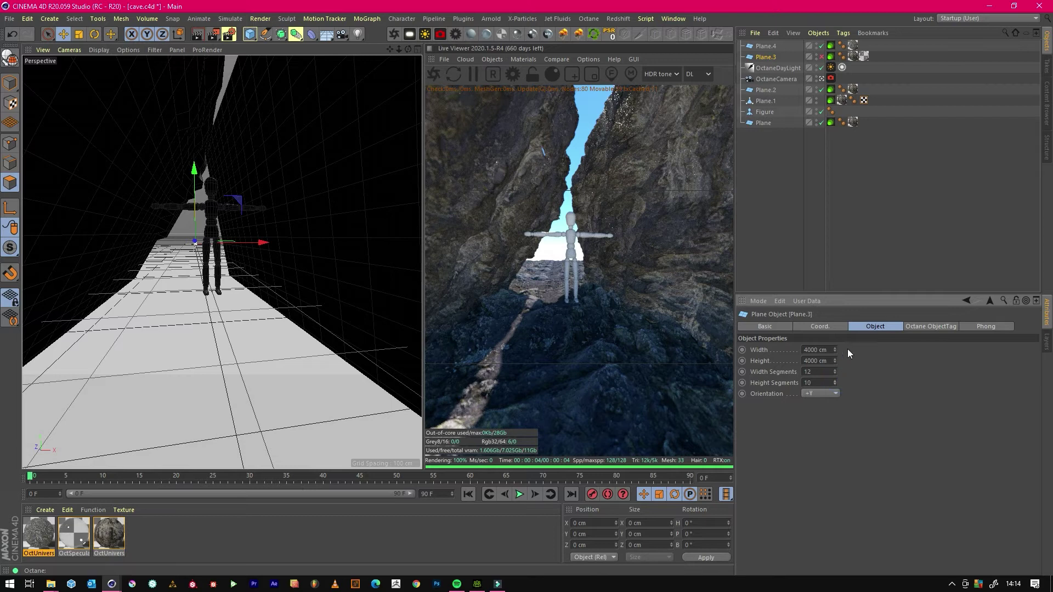
Make Plane.4 editable and shift its central strip of polygons to about X -34 cm and Y 24 cm
left_click(771, 57)
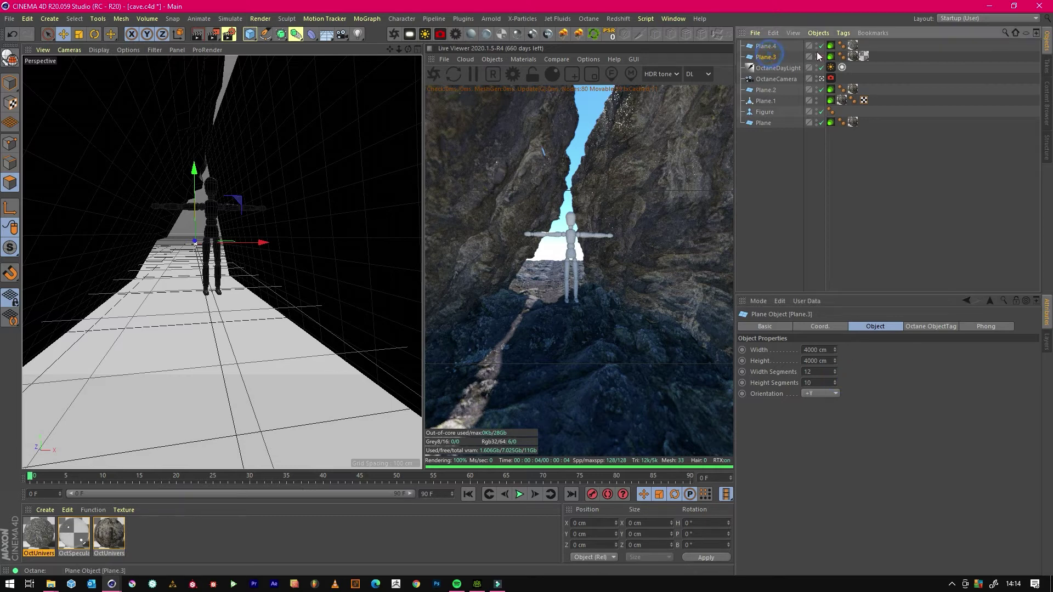
left_click(766, 47)
left_click(10, 57)
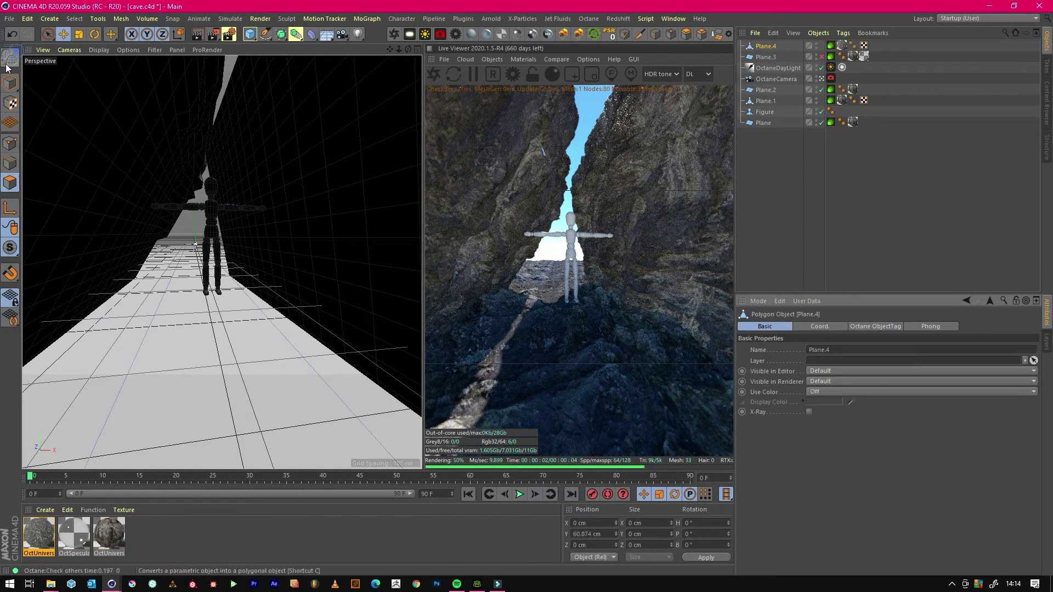
left_click(182, 366)
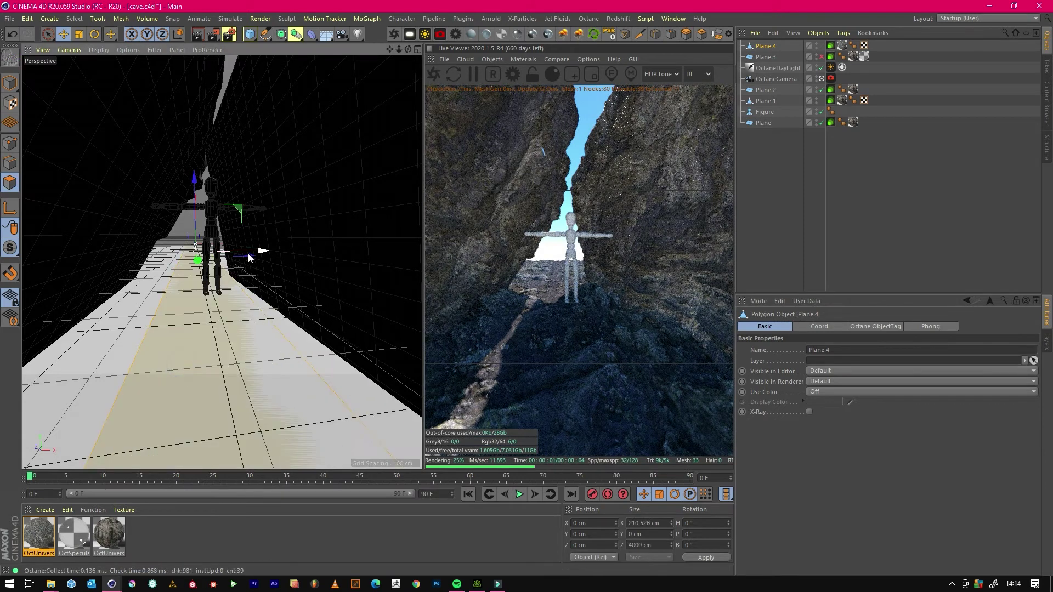
left_click_drag(252, 251, 246, 249)
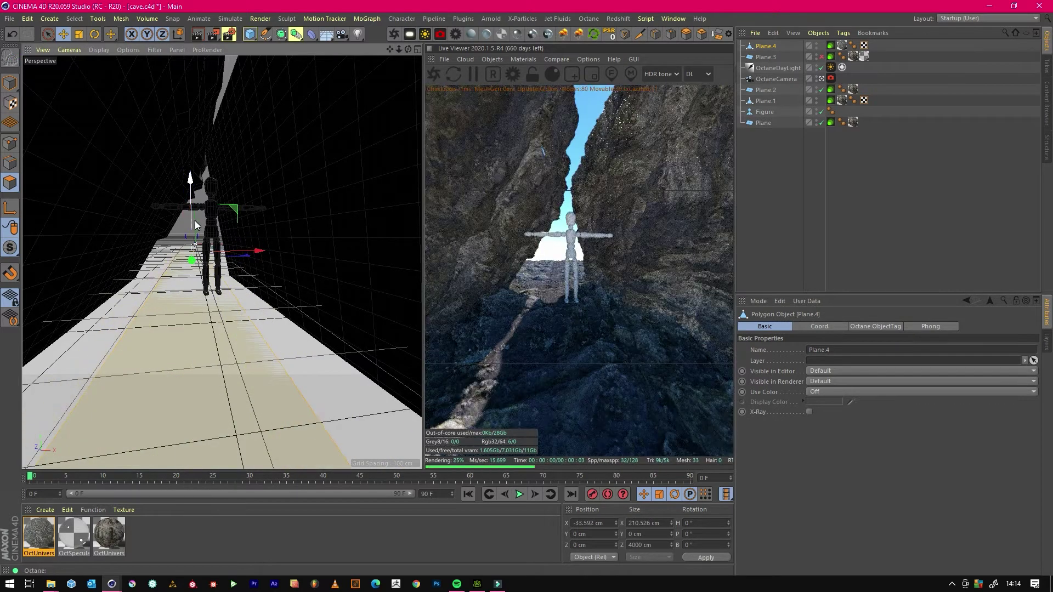
left_click_drag(192, 220, 192, 207)
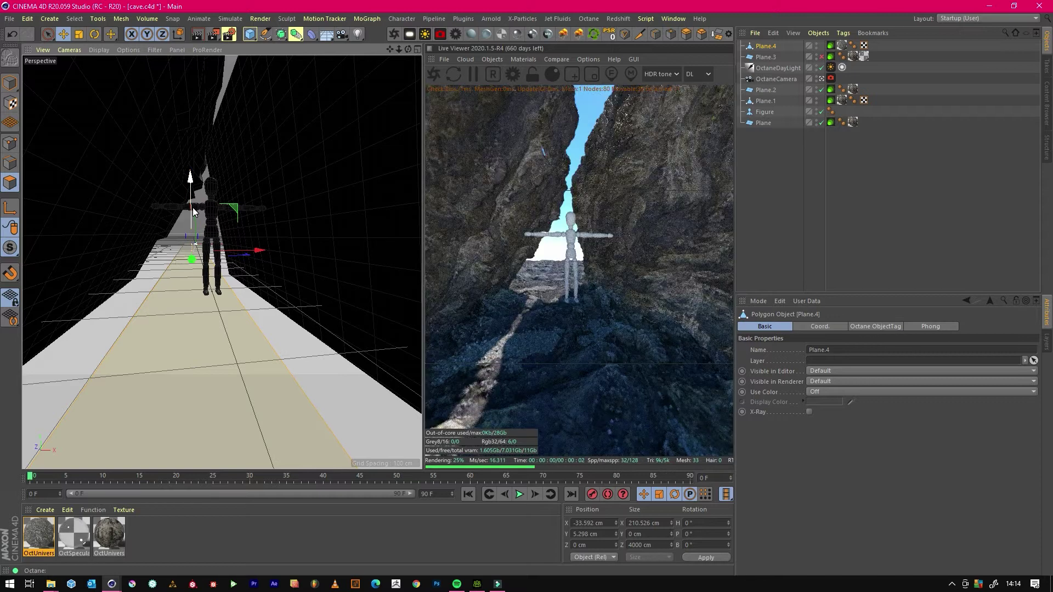
left_click_drag(193, 208, 193, 206)
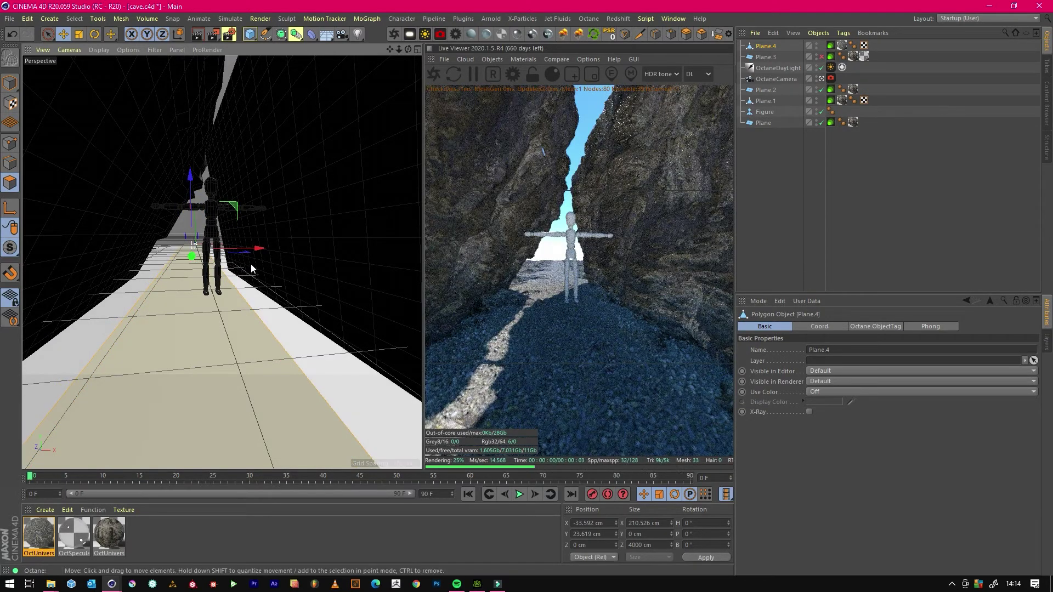
Reduce Plane's segments, leaving 2 height segments, make it editable and raise its near middle polygon to about Y 83 cm
left_click(15, 70)
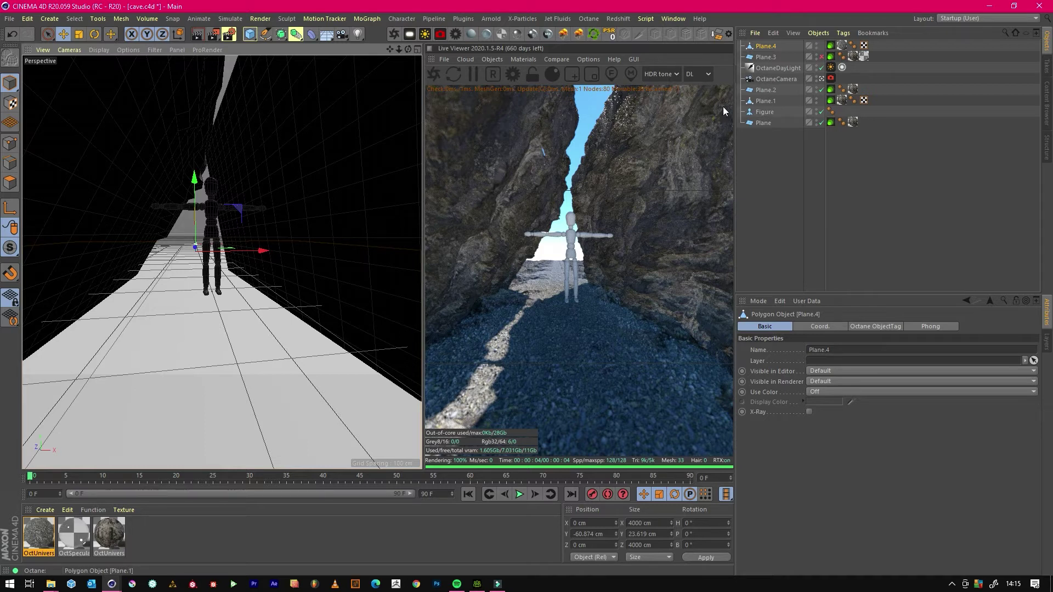
left_click(763, 122)
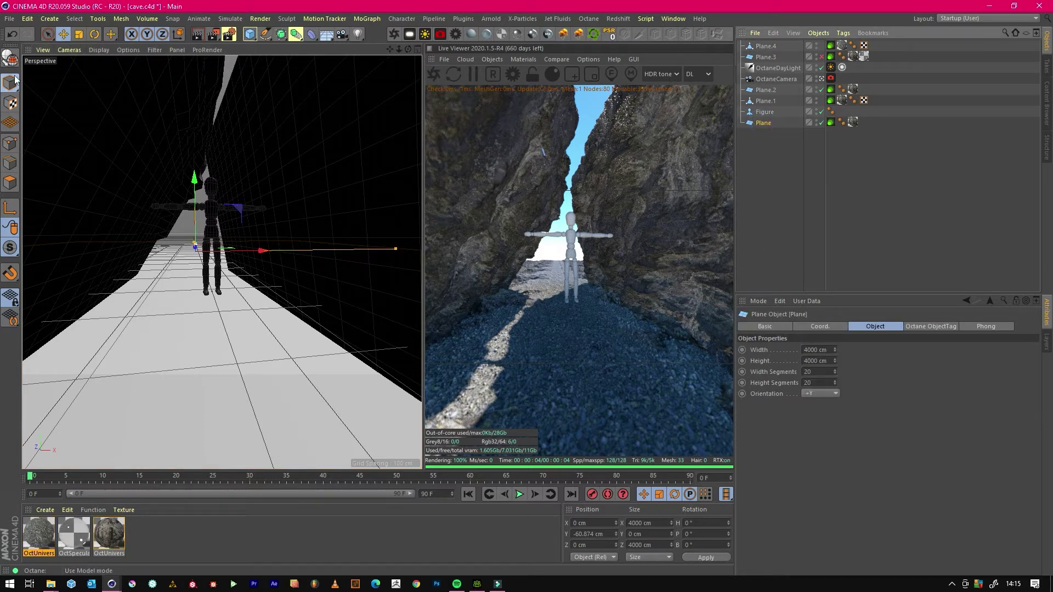
left_click_drag(835, 372, 834, 406)
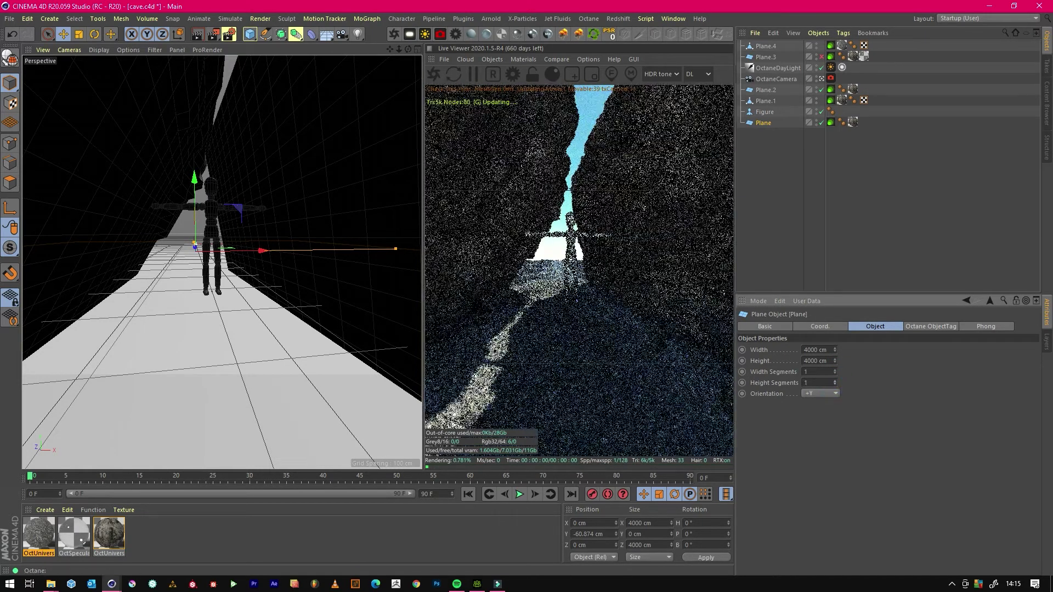
left_click(834, 380)
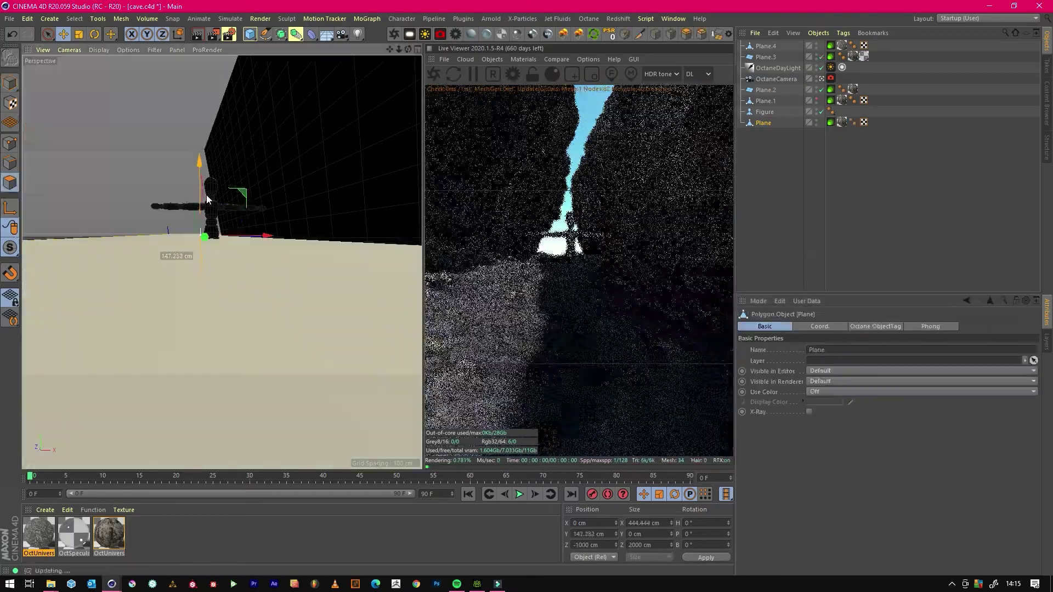
left_click_drag(206, 195, 210, 217)
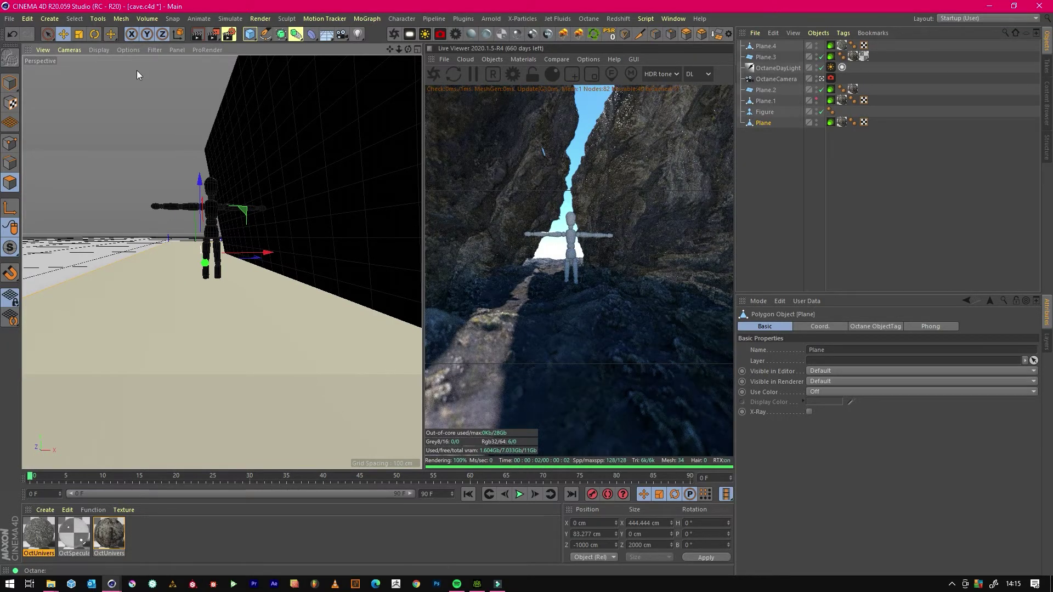
Scale the raised polygon of Plane to about 263 cm wide and lower it to about Y 7 cm
left_click(79, 34)
left_click_drag(268, 252, 228, 261)
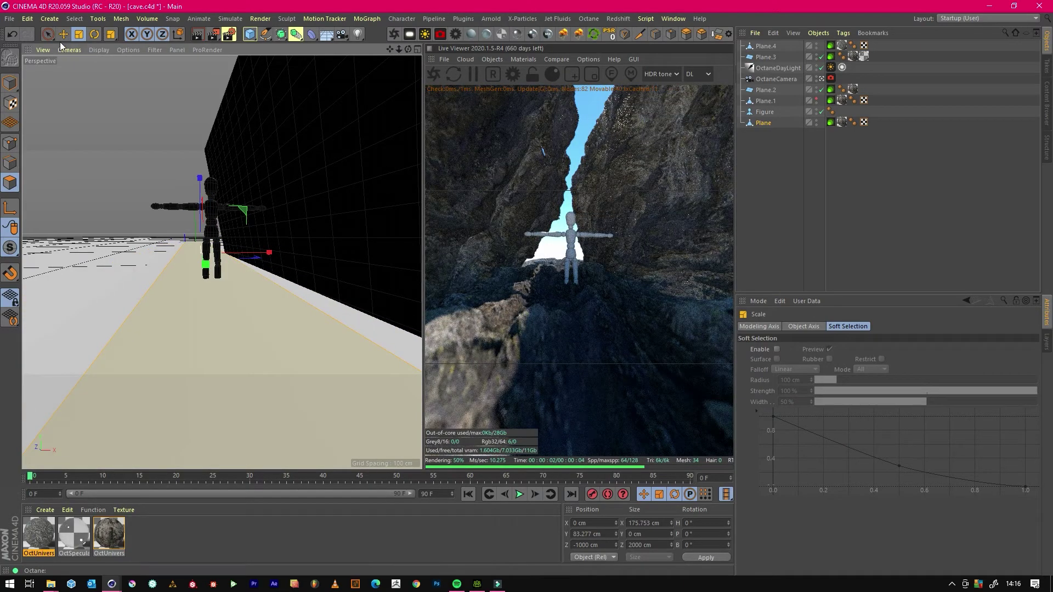
left_click(63, 34)
left_click_drag(202, 189, 200, 198)
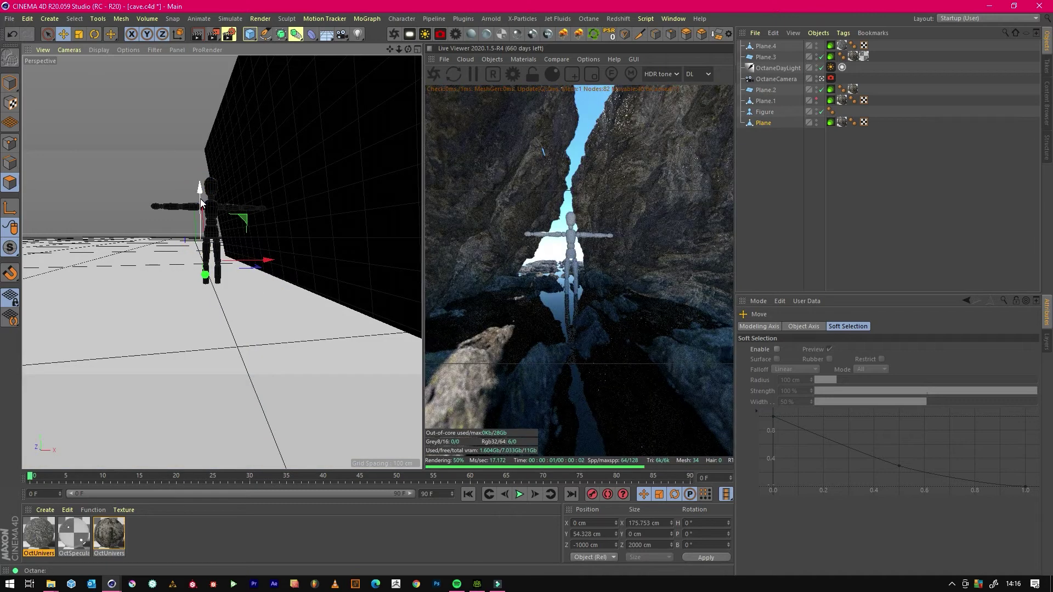
left_click_drag(255, 253, 268, 256)
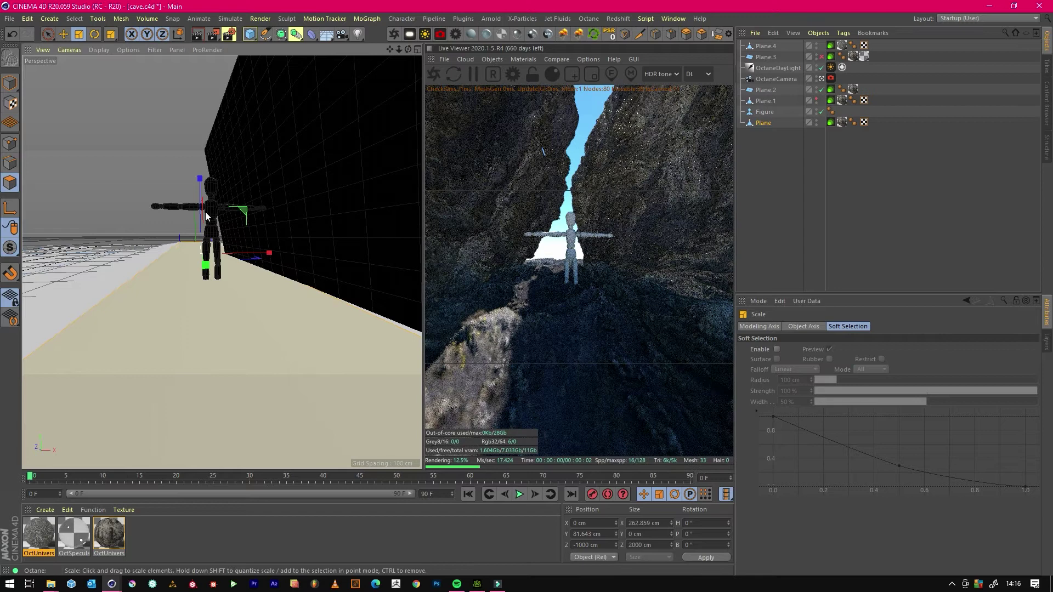
left_click(64, 34)
left_click_drag(201, 178, 202, 204)
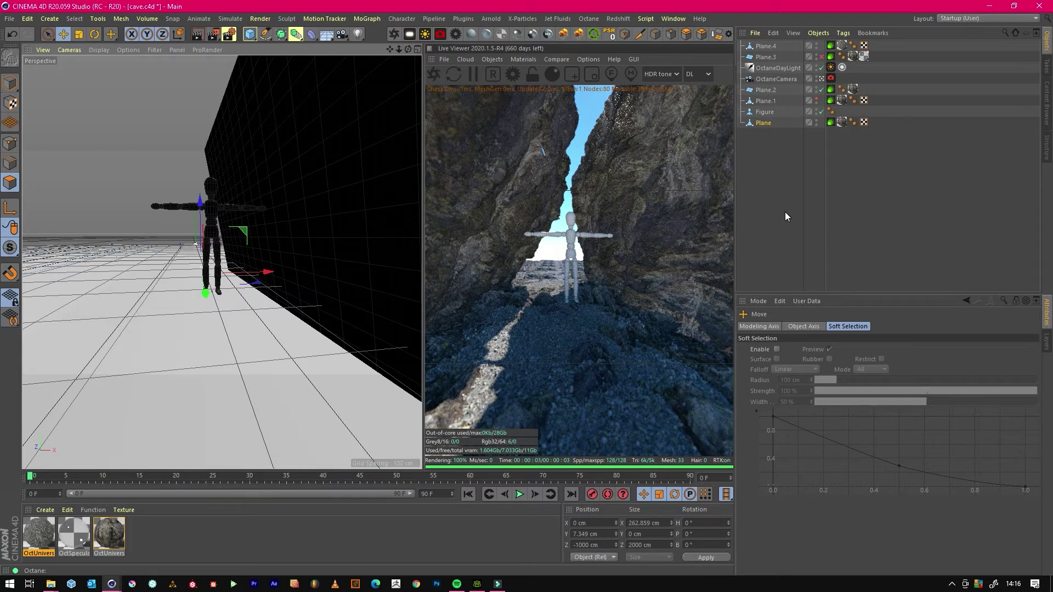
Disable the Figure and set the Octane camera's F-stop to about 4.03
left_click(820, 112)
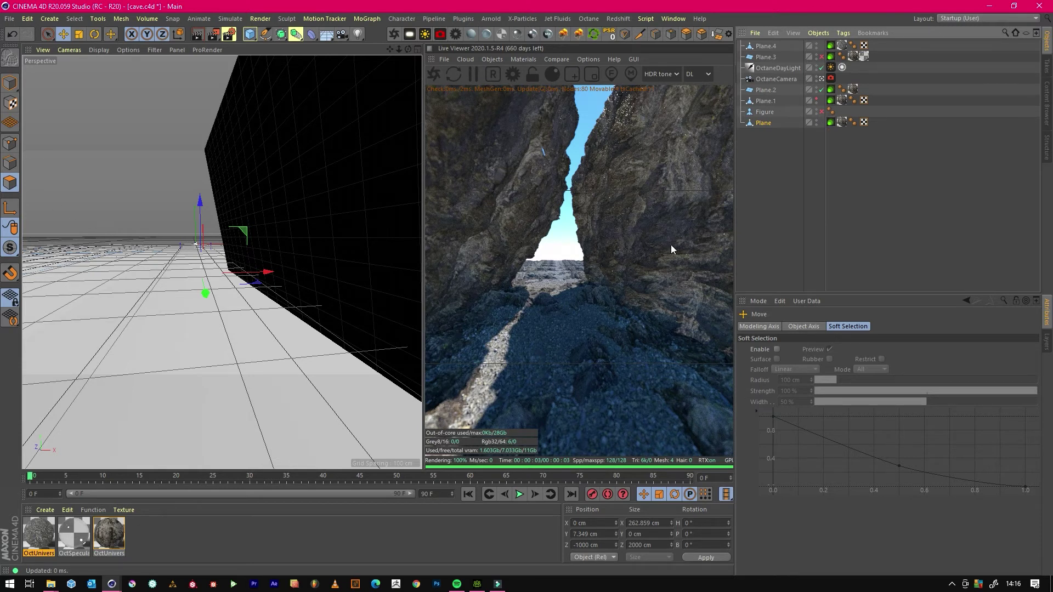
left_click(830, 78)
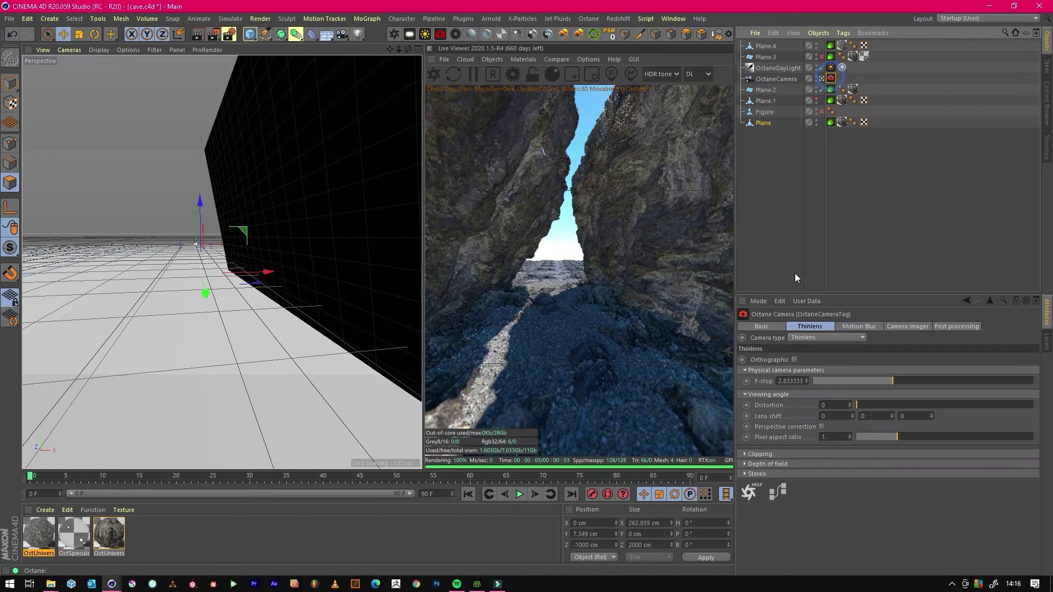
left_click_drag(897, 380, 907, 383)
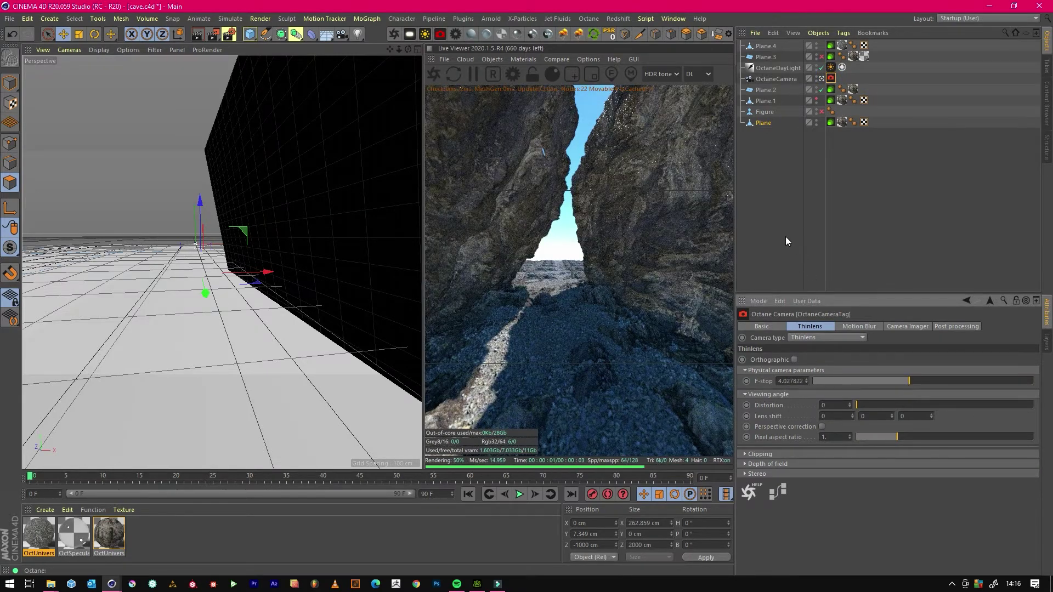
left_click(783, 237)
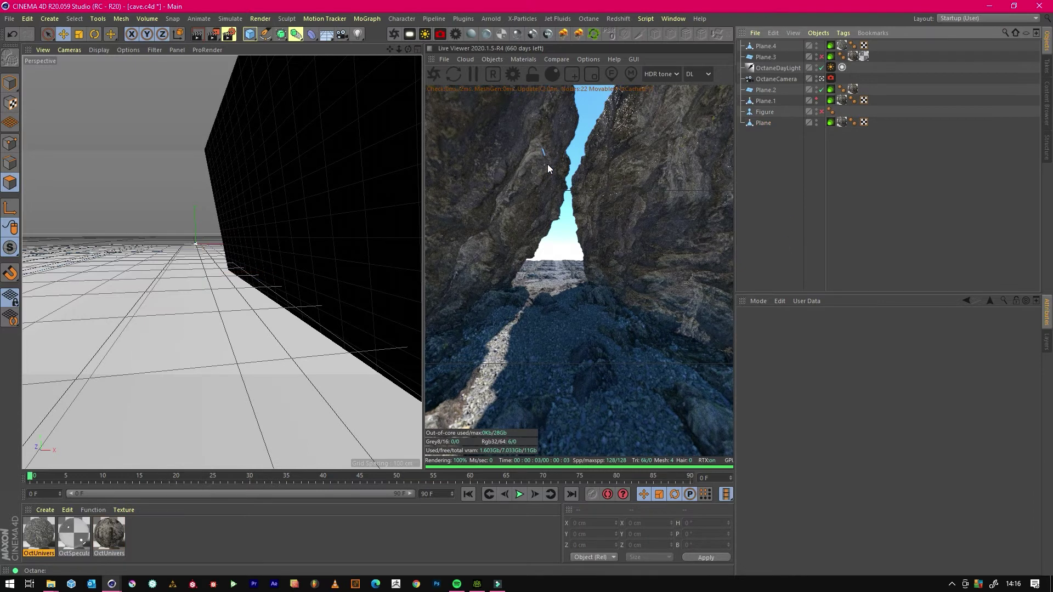
Set the rock material's displacement filter to Gaussian with a filter radius of 3
double_click(109, 534)
left_click_drag(388, 75, 285, 127)
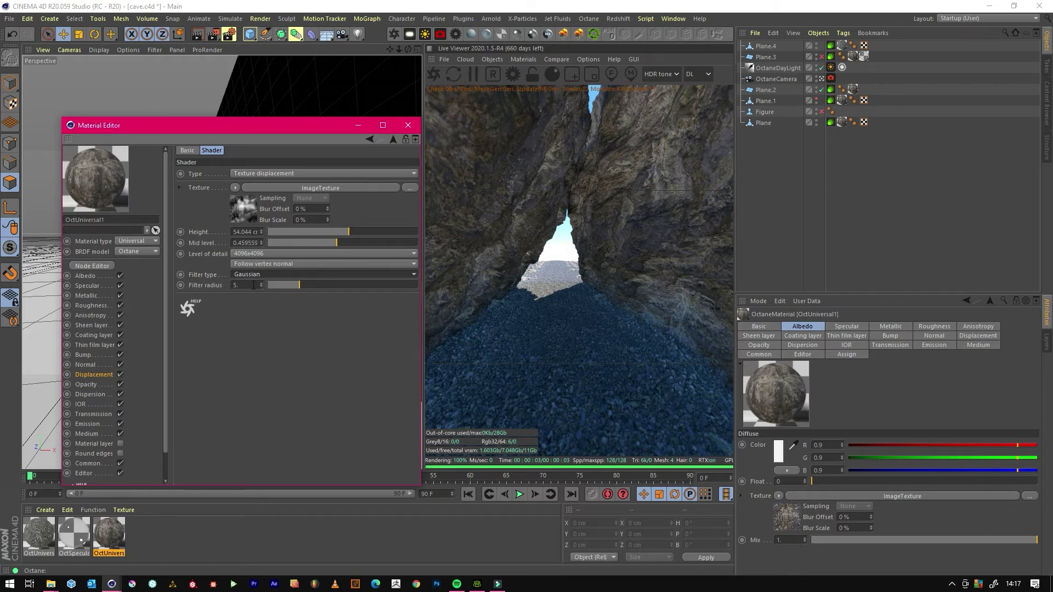
left_click(288, 285)
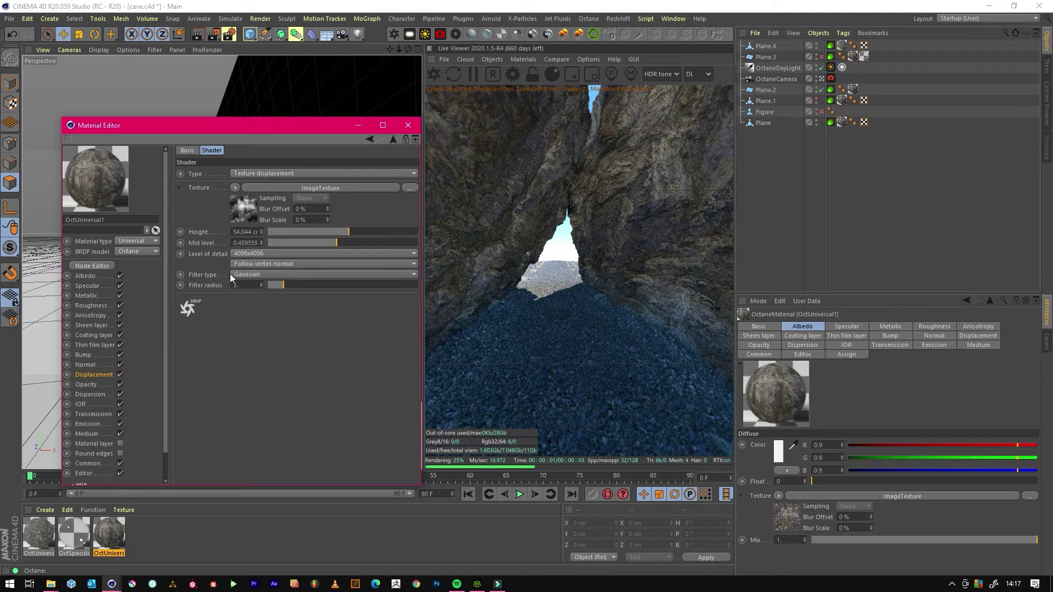
left_click(408, 127)
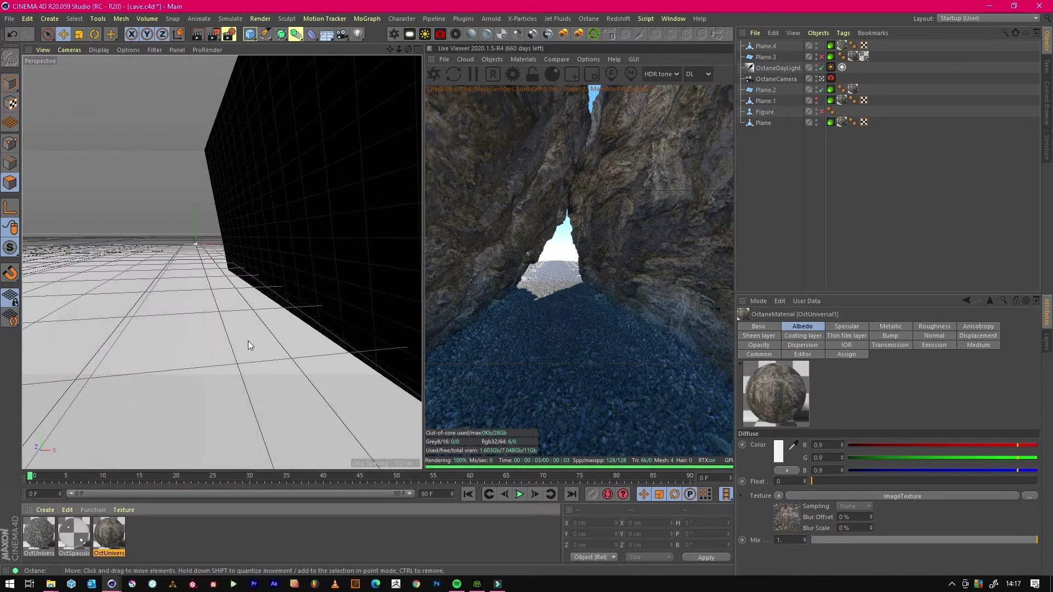
Lower the central polygon strip of Plane.4 to about Y -4.5 cm
left_click(227, 329)
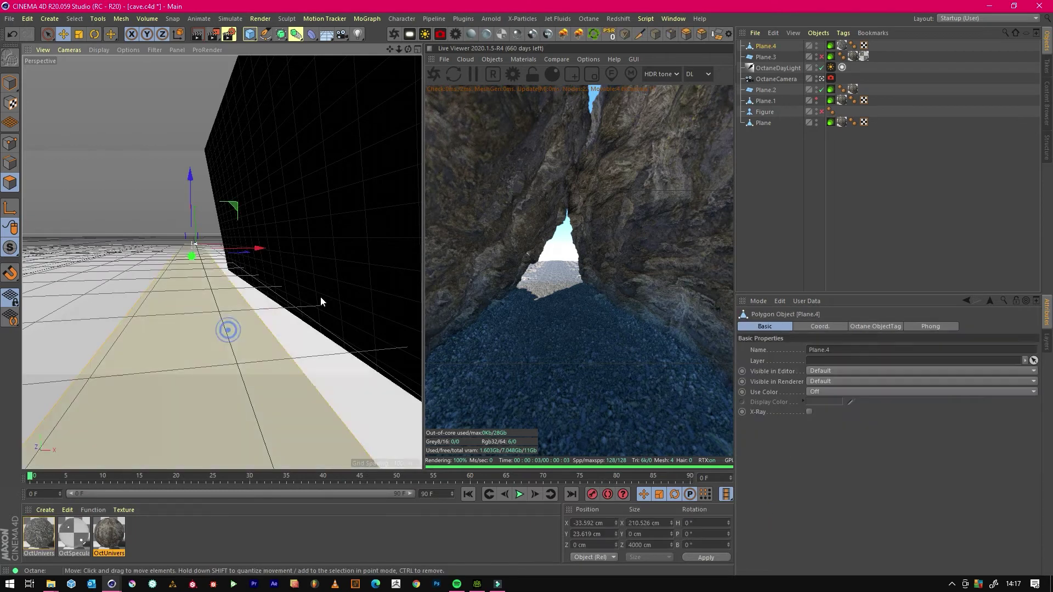
left_click(192, 203)
mouse_move(192, 206)
left_mouse_down()
mouse_move(185, 199)
mouse_move(192, 210)
left_mouse_up()
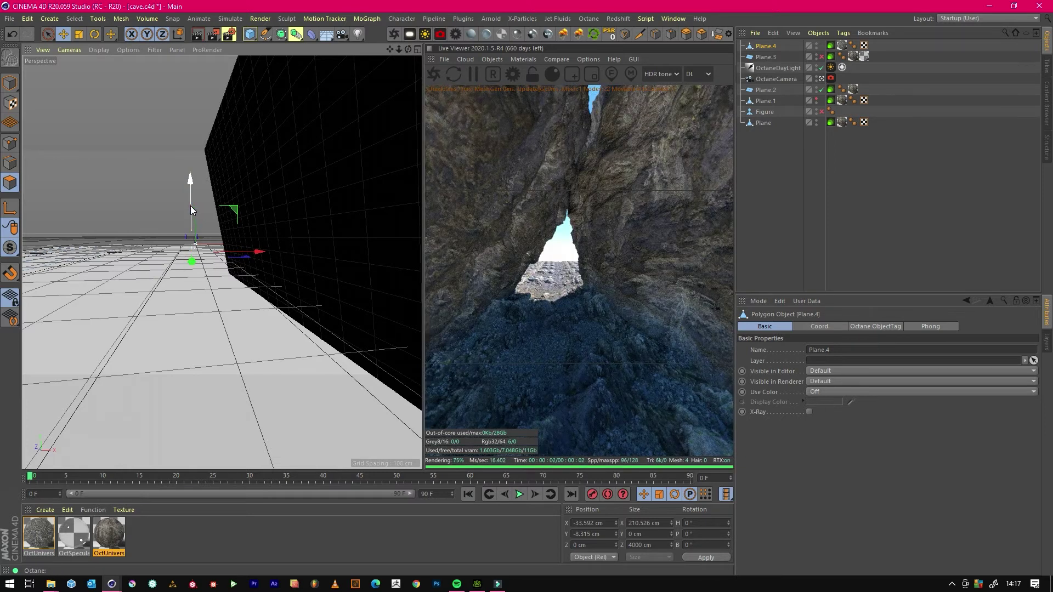
left_click_drag(190, 205, 196, 205)
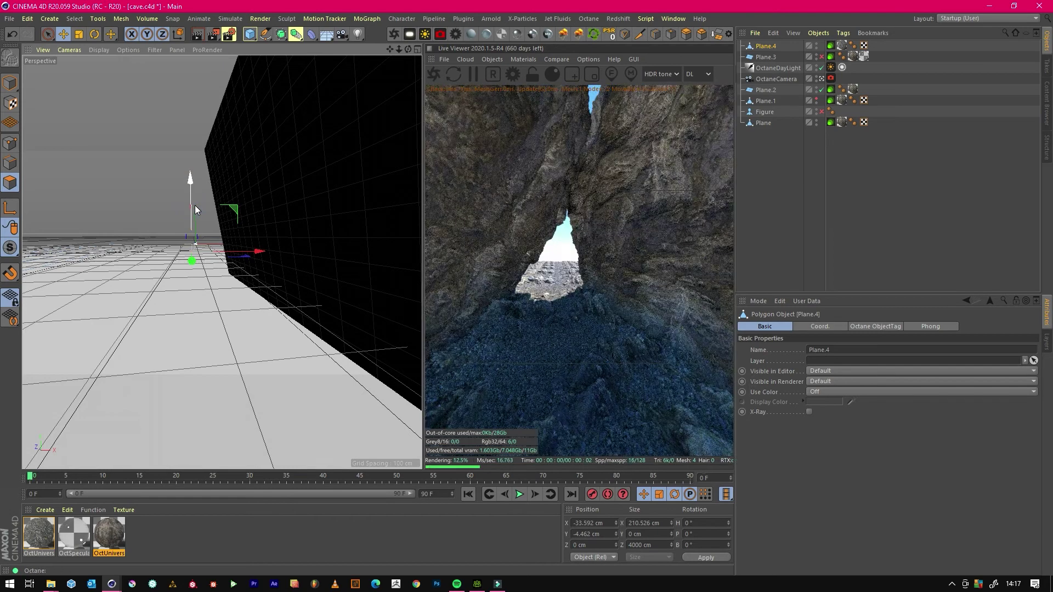
left_click(858, 266)
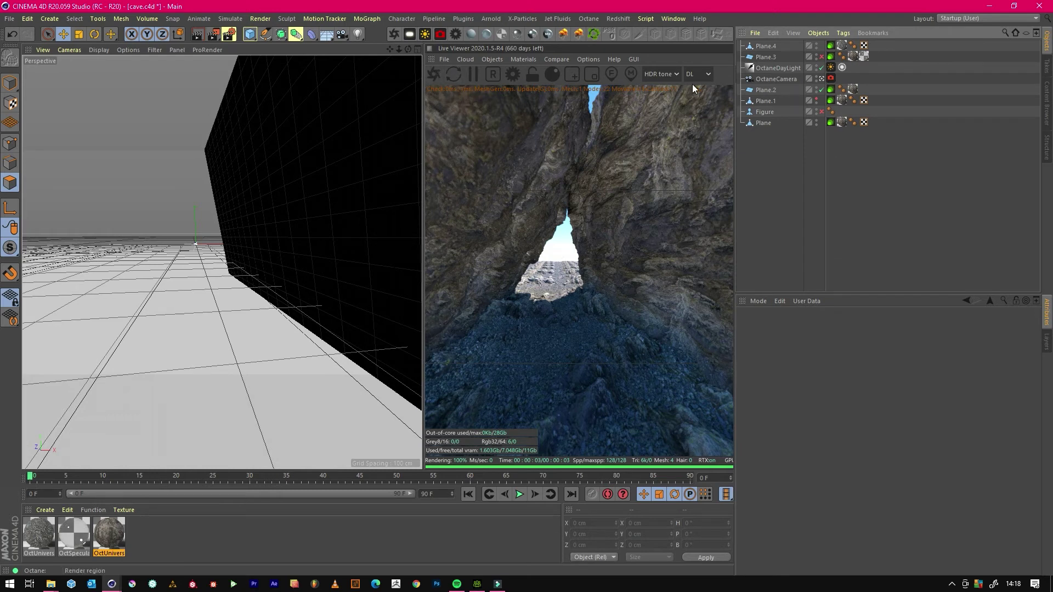
Leave the OctaneCamera view and duplicate the Plane.2 rock wall
left_click(820, 79)
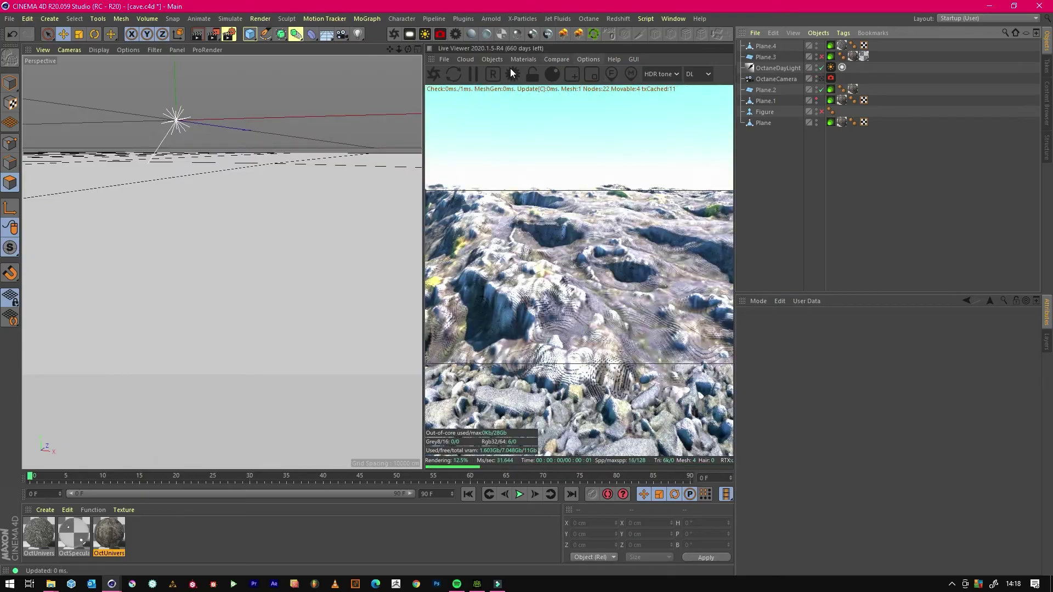
left_click_drag(395, 50, 387, 52)
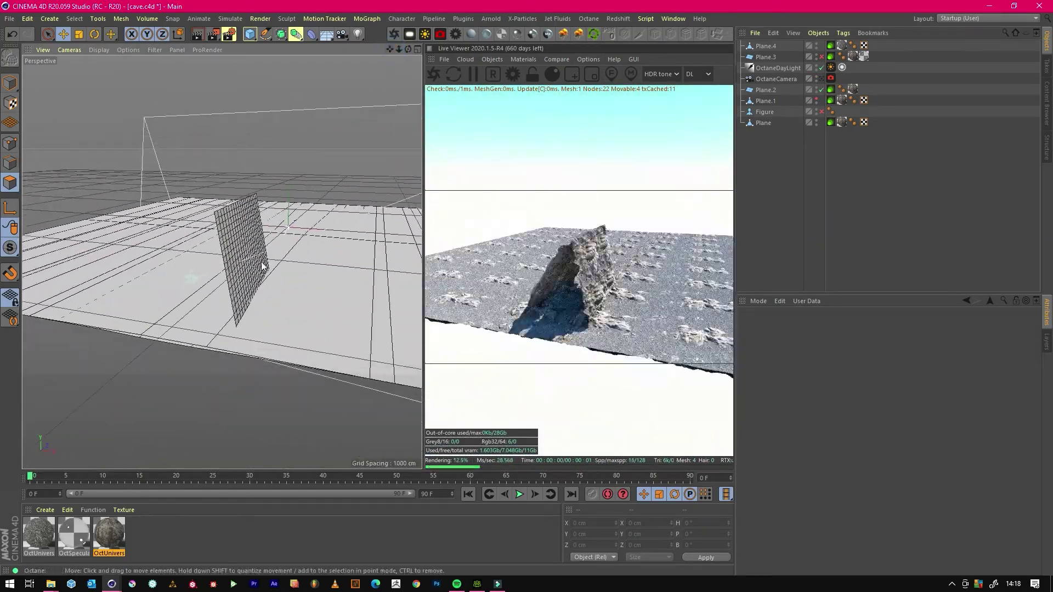
left_click(241, 268)
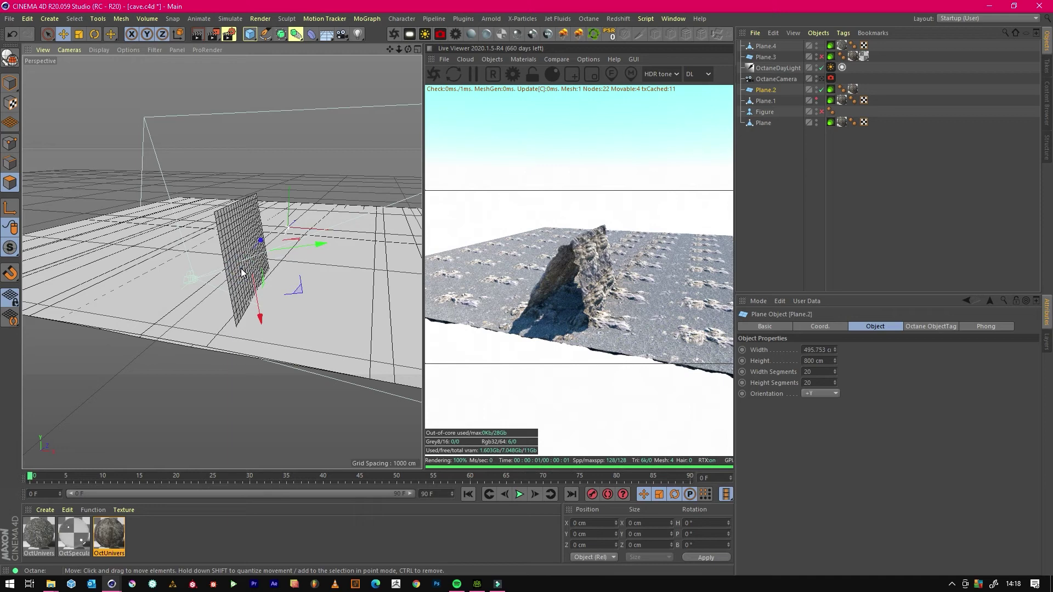
key("ctrl+c")
key("ctrl+v")
Rotate the duplicated wall about 95° and move it across the cave behind the camera, and look through OctaneCamera again
left_click(95, 34)
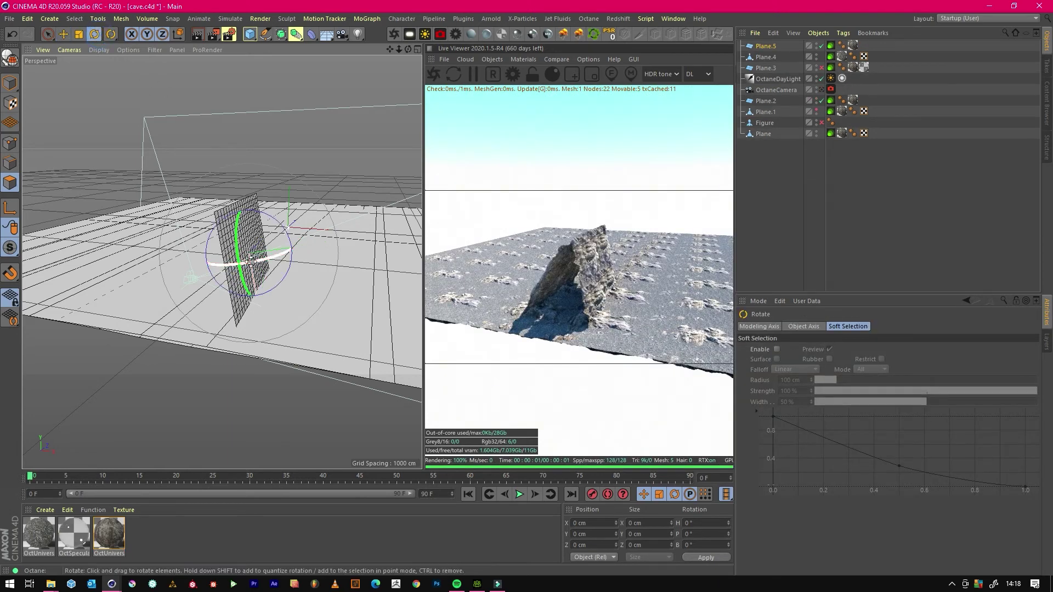
left_click_drag(251, 263, 141, 294)
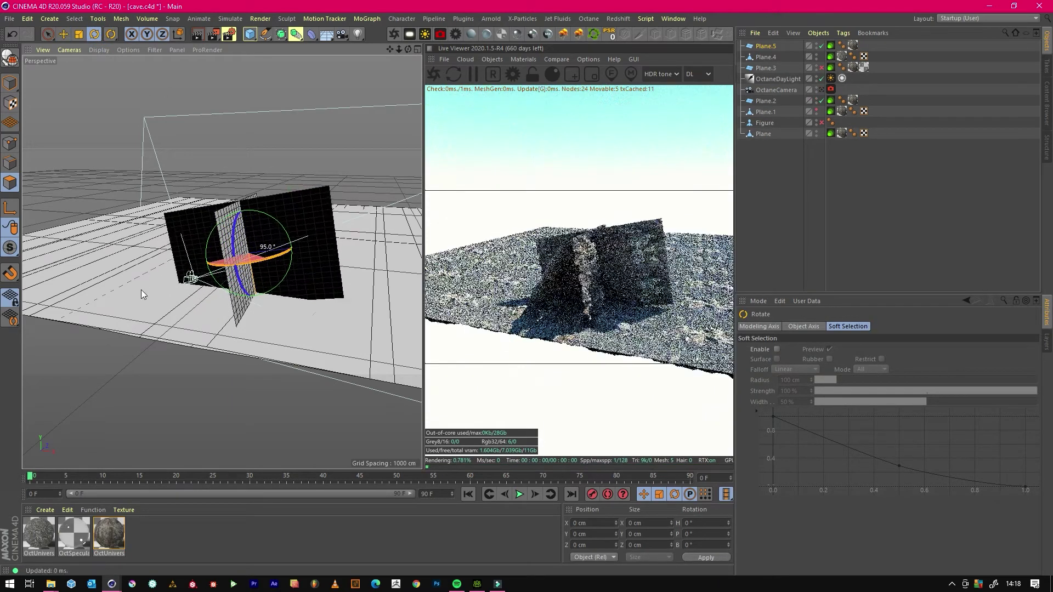
left_click(63, 35)
left_click_drag(257, 262, 210, 294)
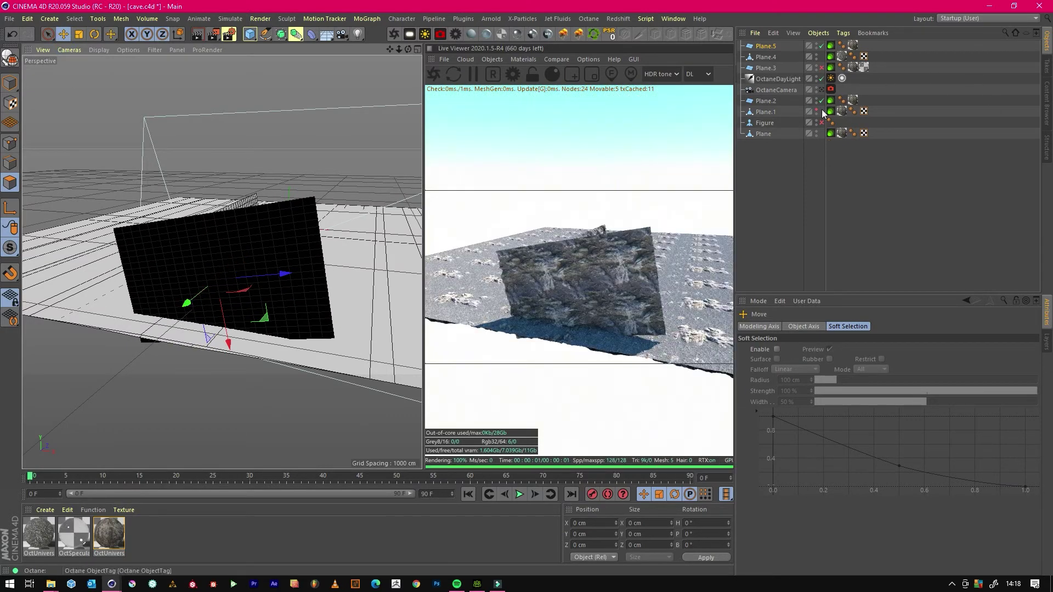
left_click(821, 90)
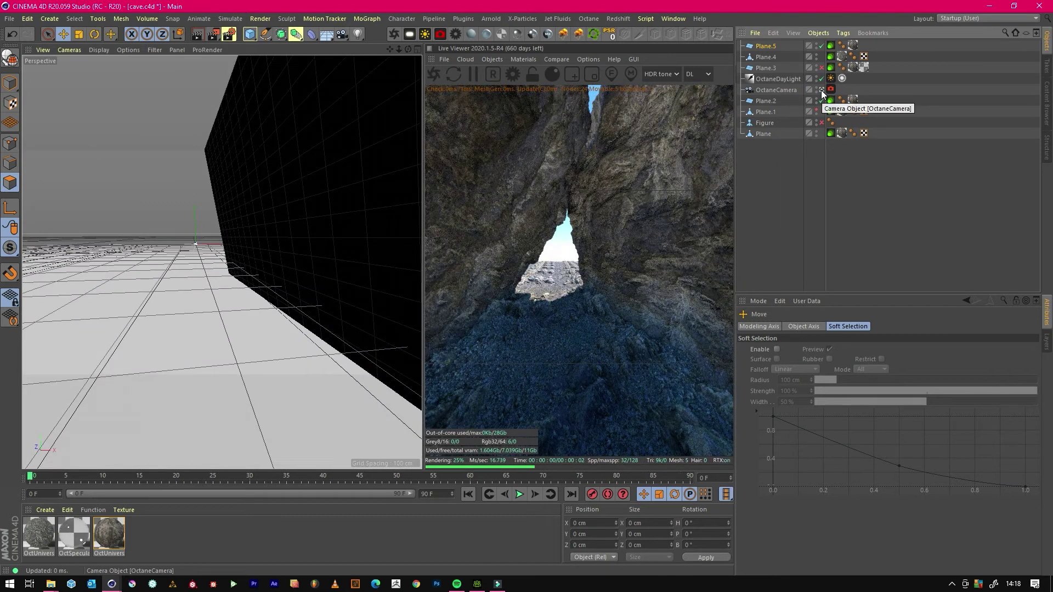
Switch the Live Viewer's render kernel to path tracing (PT)
left_click(706, 76)
left_click(702, 100)
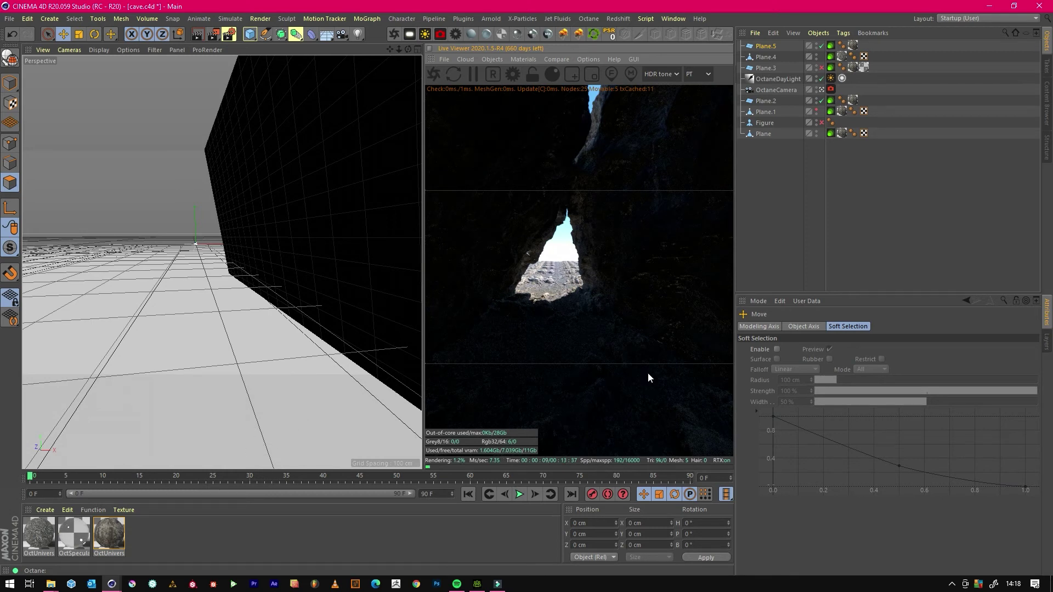
left_click_drag(298, 397, 391, 103)
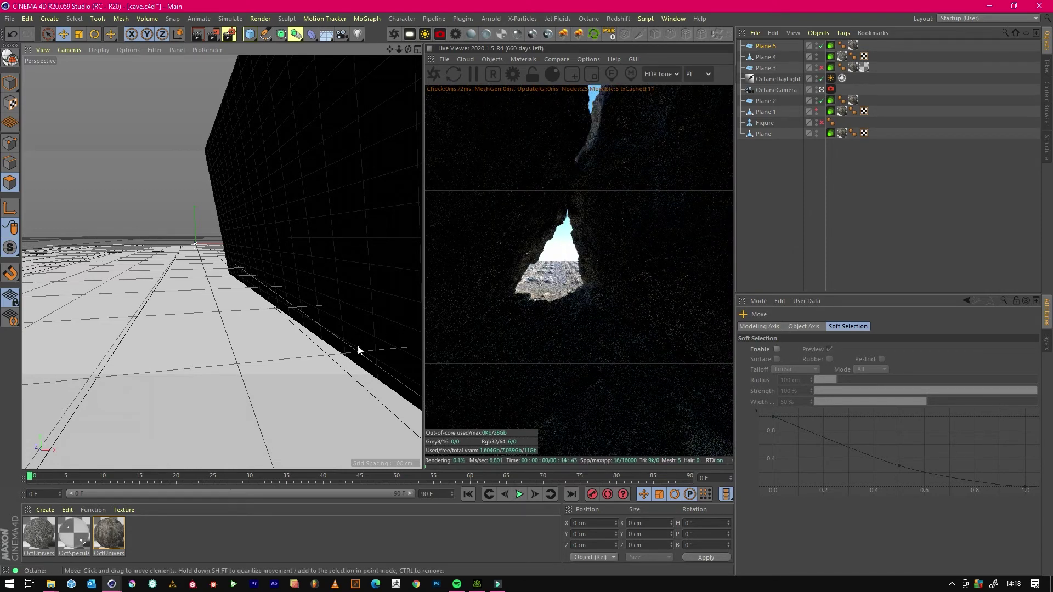
Leave the OctaneCamera view, move the Plane.5 rock wall farther away from the cave, and look through OctaneCamera again
left_click(821, 90)
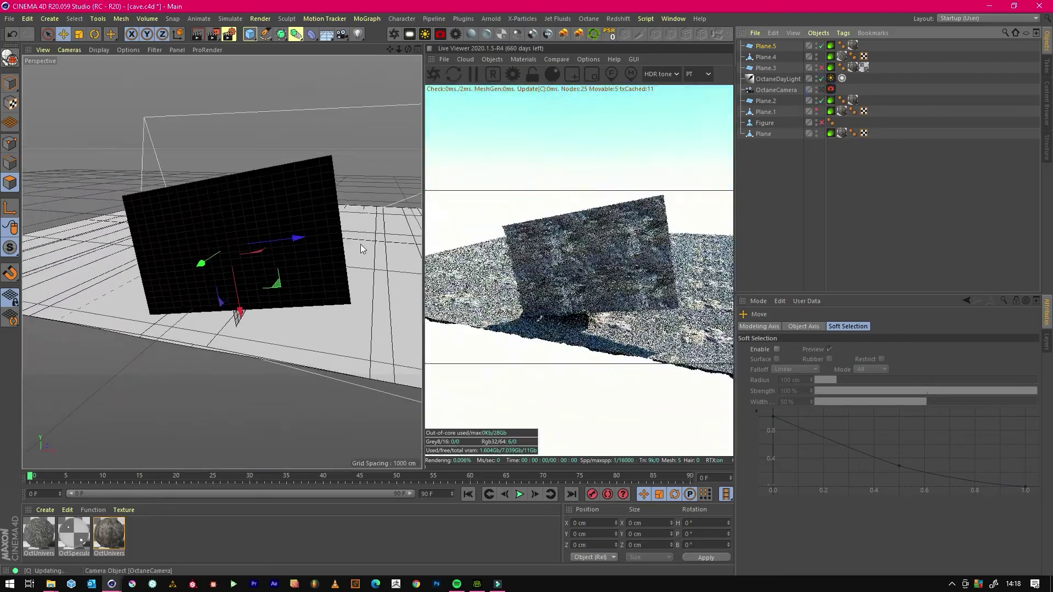
left_click_drag(297, 275, 249, 240)
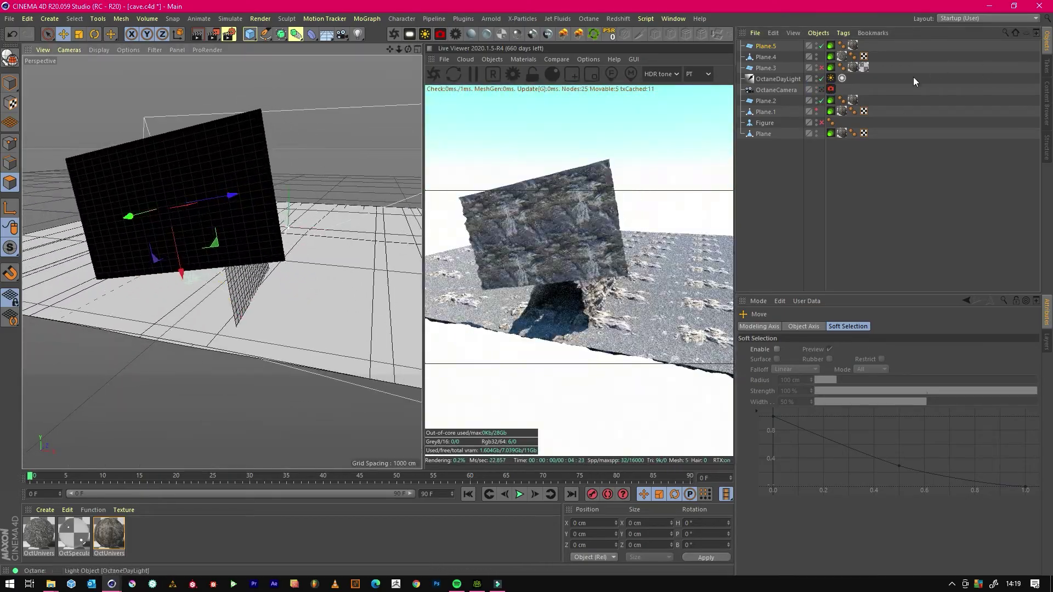
left_click(821, 88)
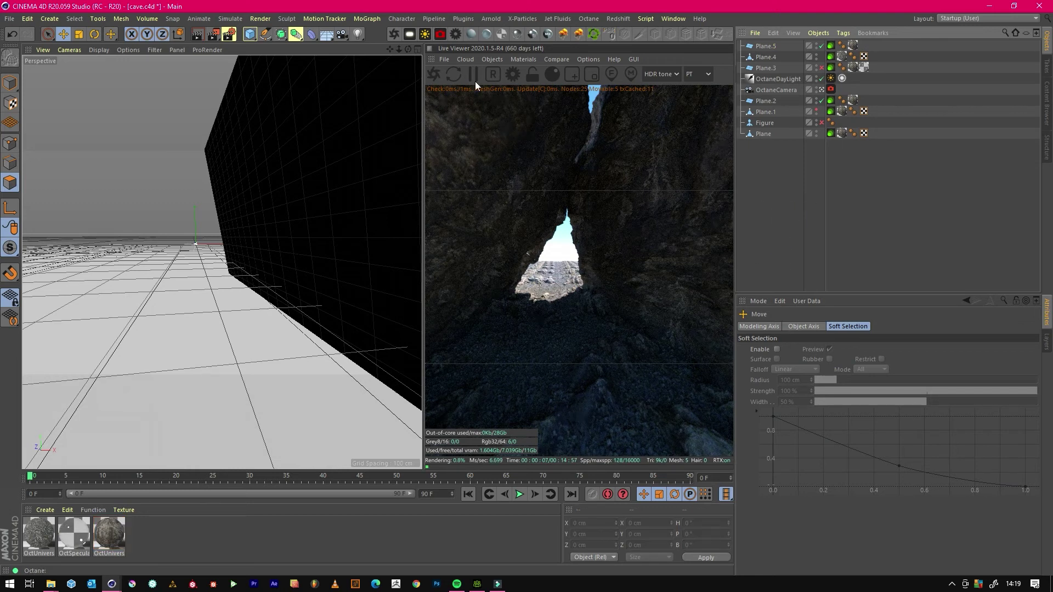
Enable the Plane.3 water plane in the scene
left_click(822, 67)
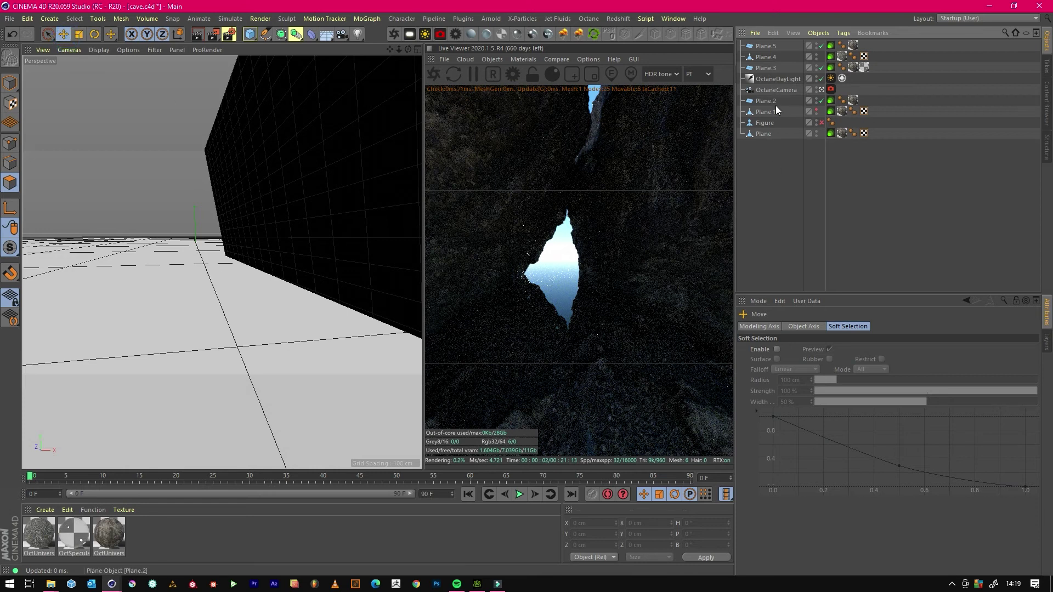
Try lowering the Plane.4 ground to about Y -352 cm, and undo the move
left_click(766, 57)
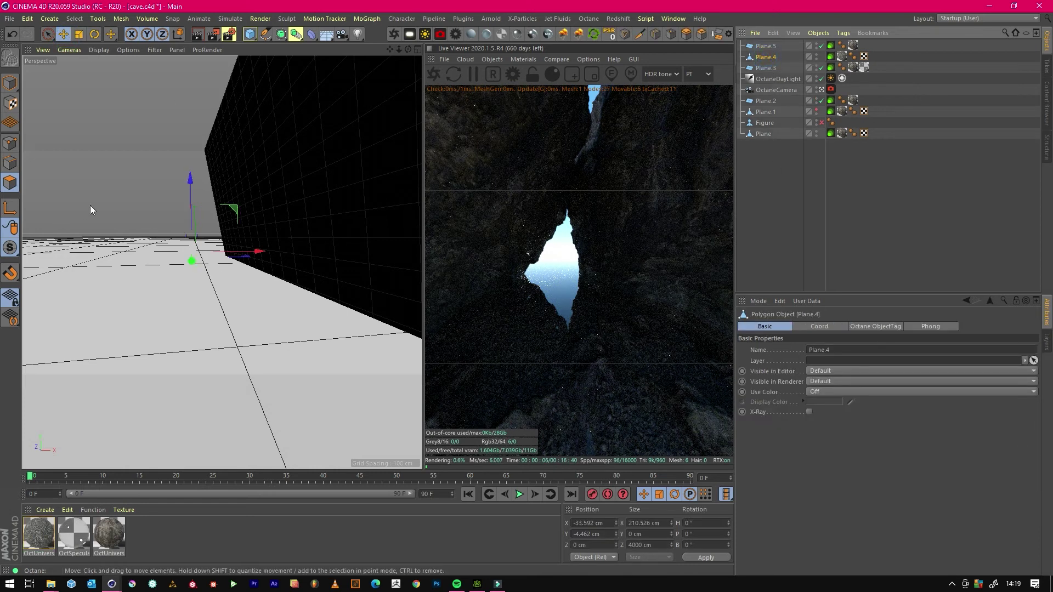
left_click_drag(193, 196, 203, 239)
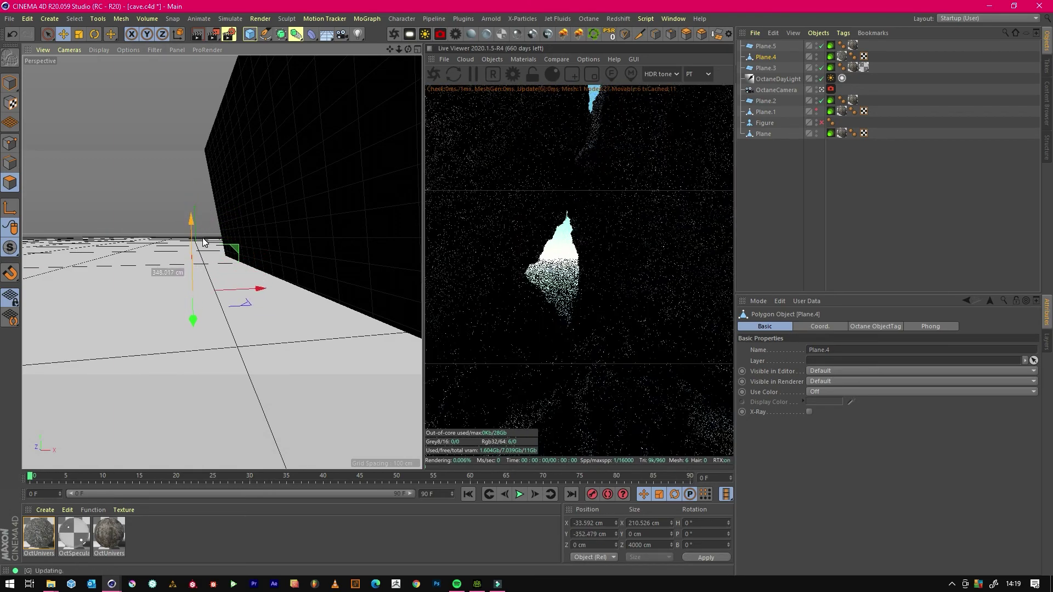
key("ctrl+z")
key("ctrl+z")
key("ctrl+z")
Lower the Plane.3 water plane slightly relative to the shingle ground
left_click(194, 203)
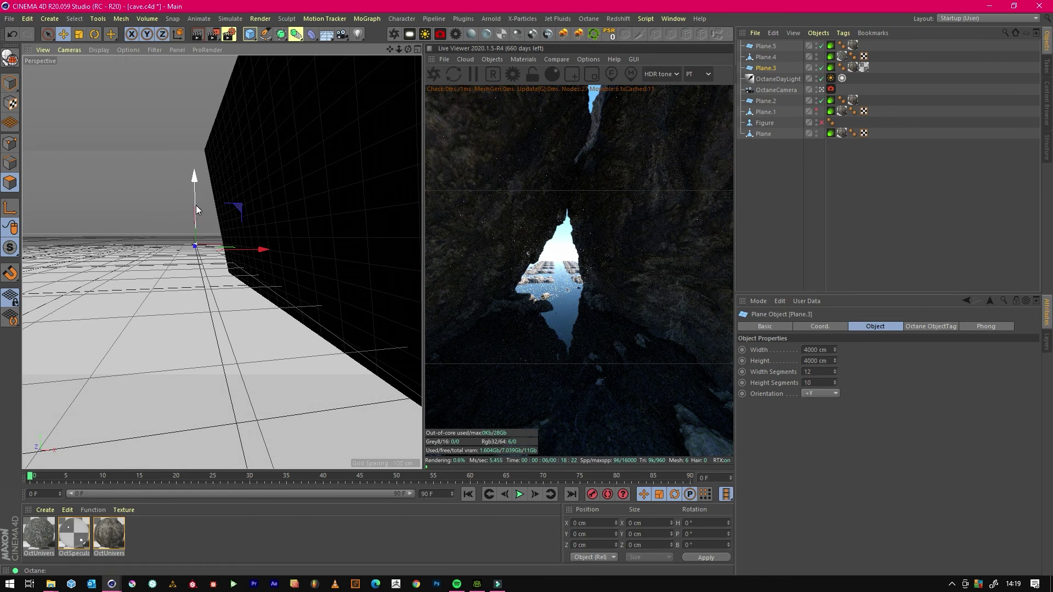
left_click_drag(196, 206, 196, 208)
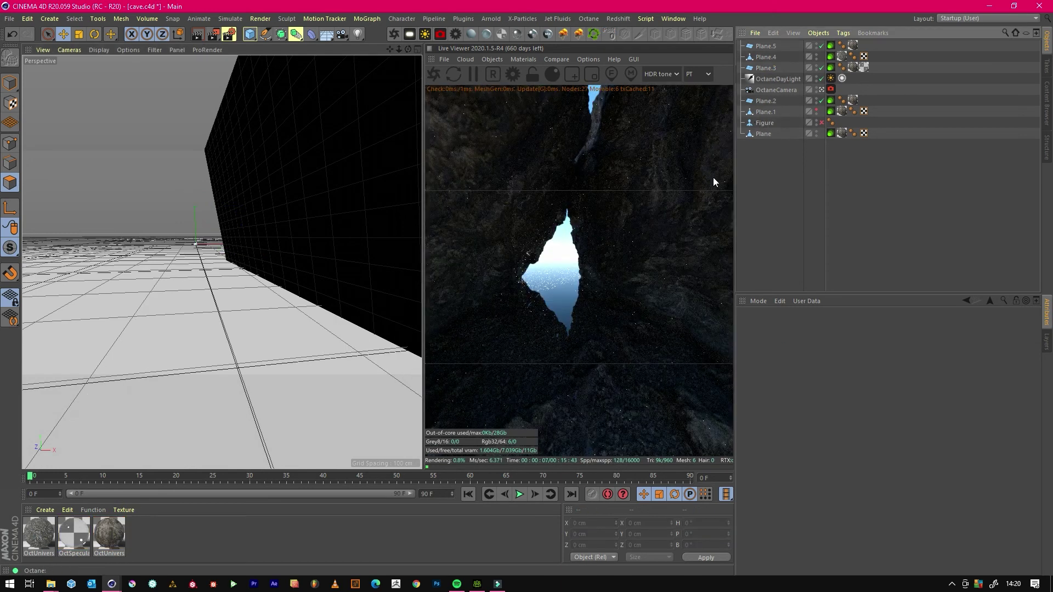